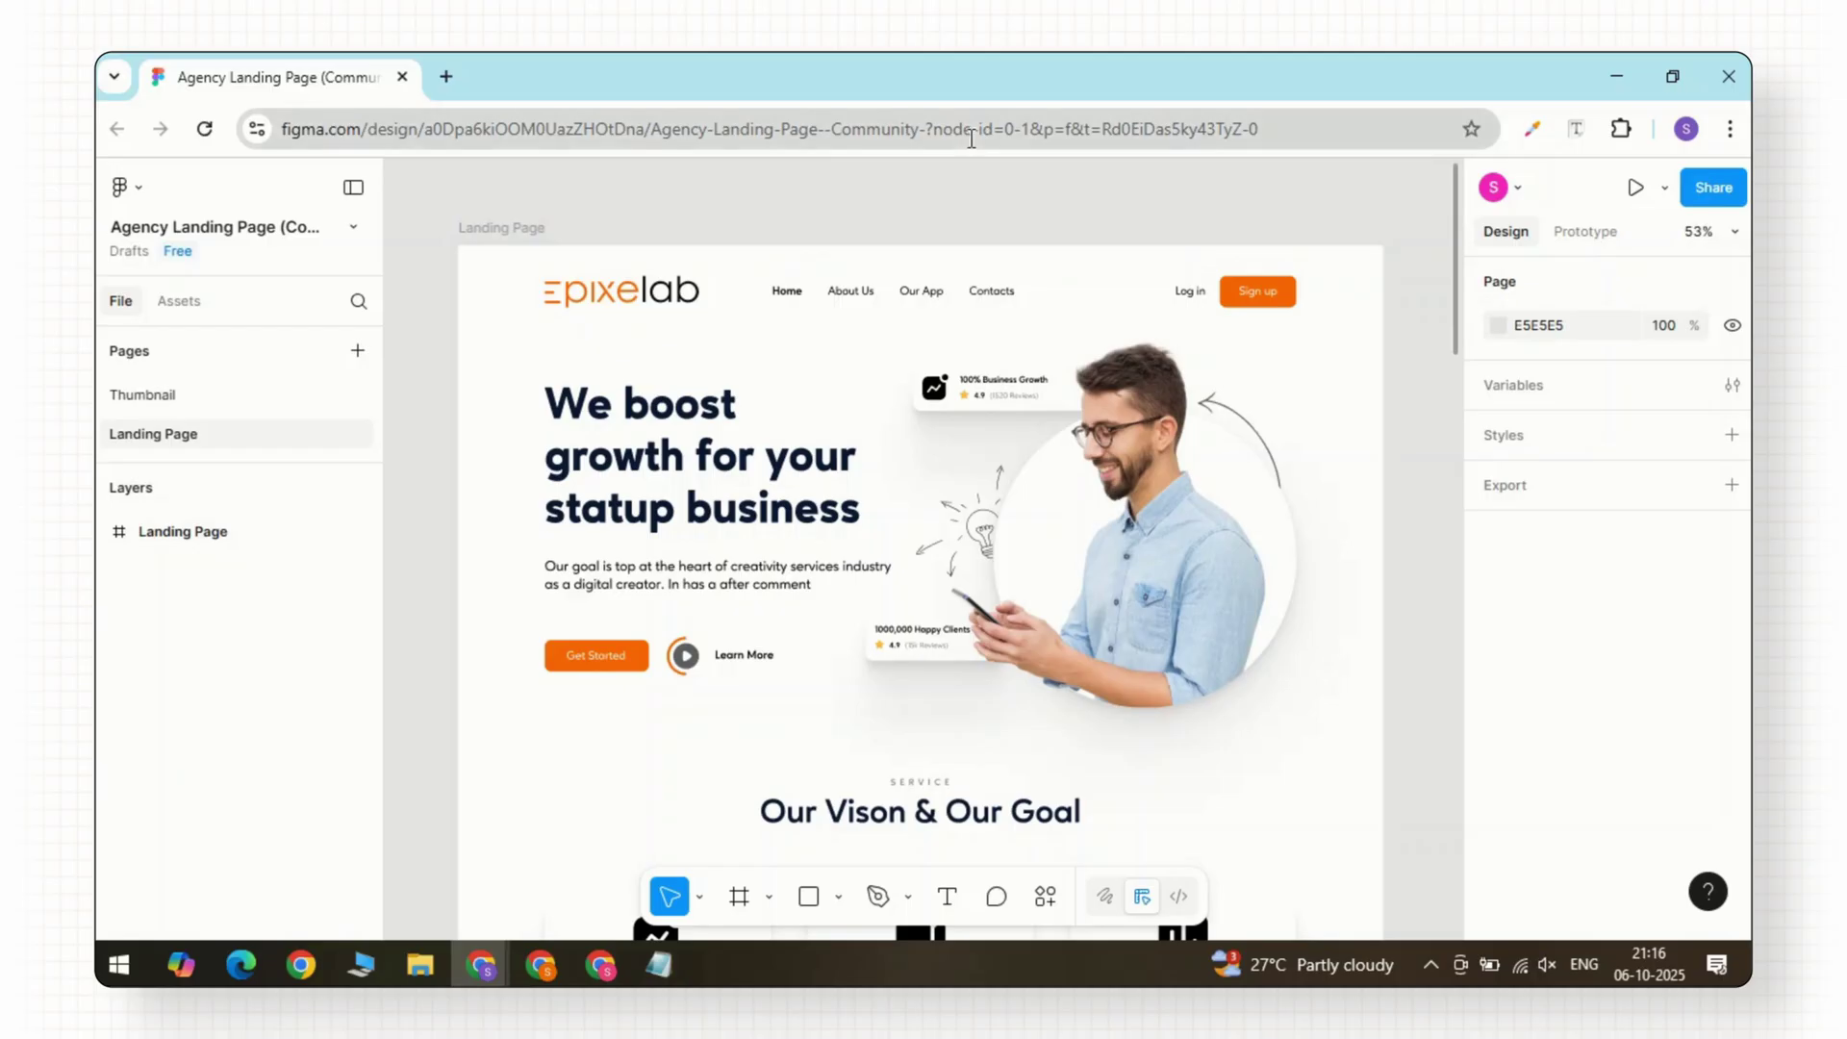
Paste the Figma 'Agency Landing Page' design link into a new ChatGPT chat.
key("ctrl+l")
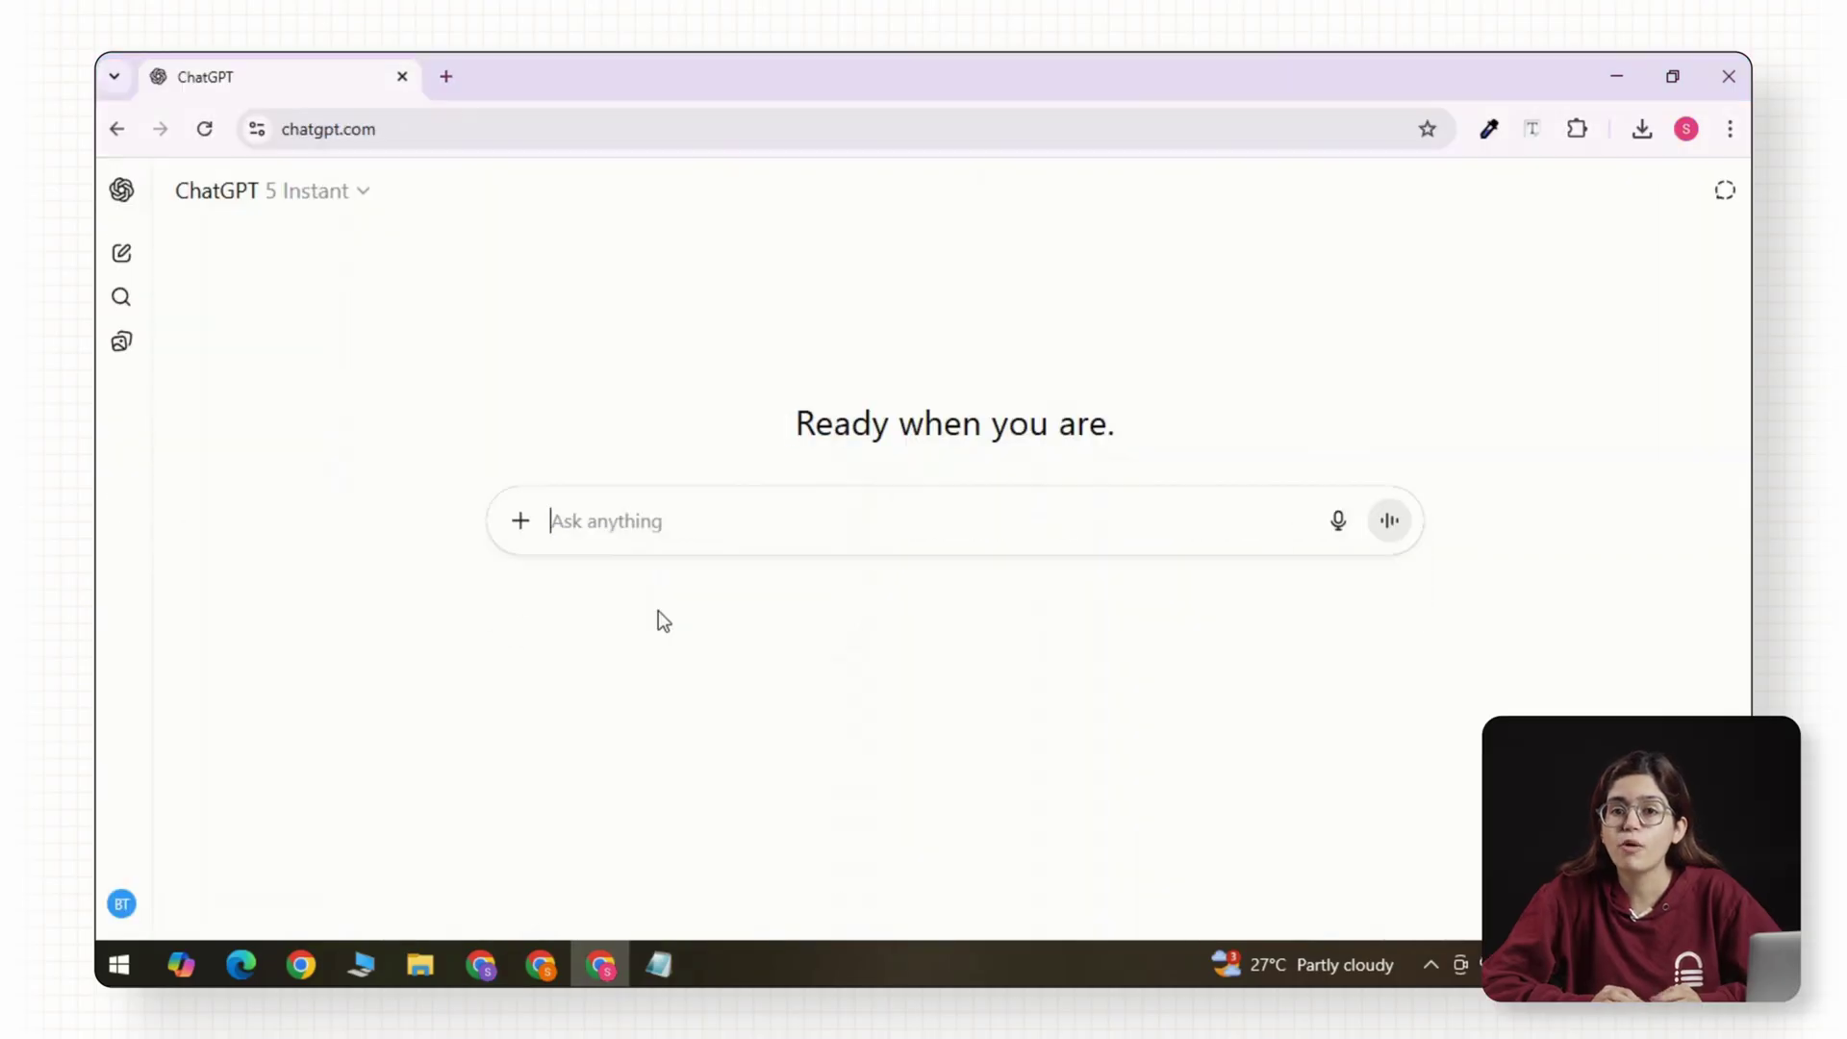
type("https://www.figma.com/design/a0Dpa6kiOOM0UazZHOtDna/Agency-Landing-Page--Community-?node-id=0-1&p=f&t=Rd0EiDas5ky43TyZ-0")
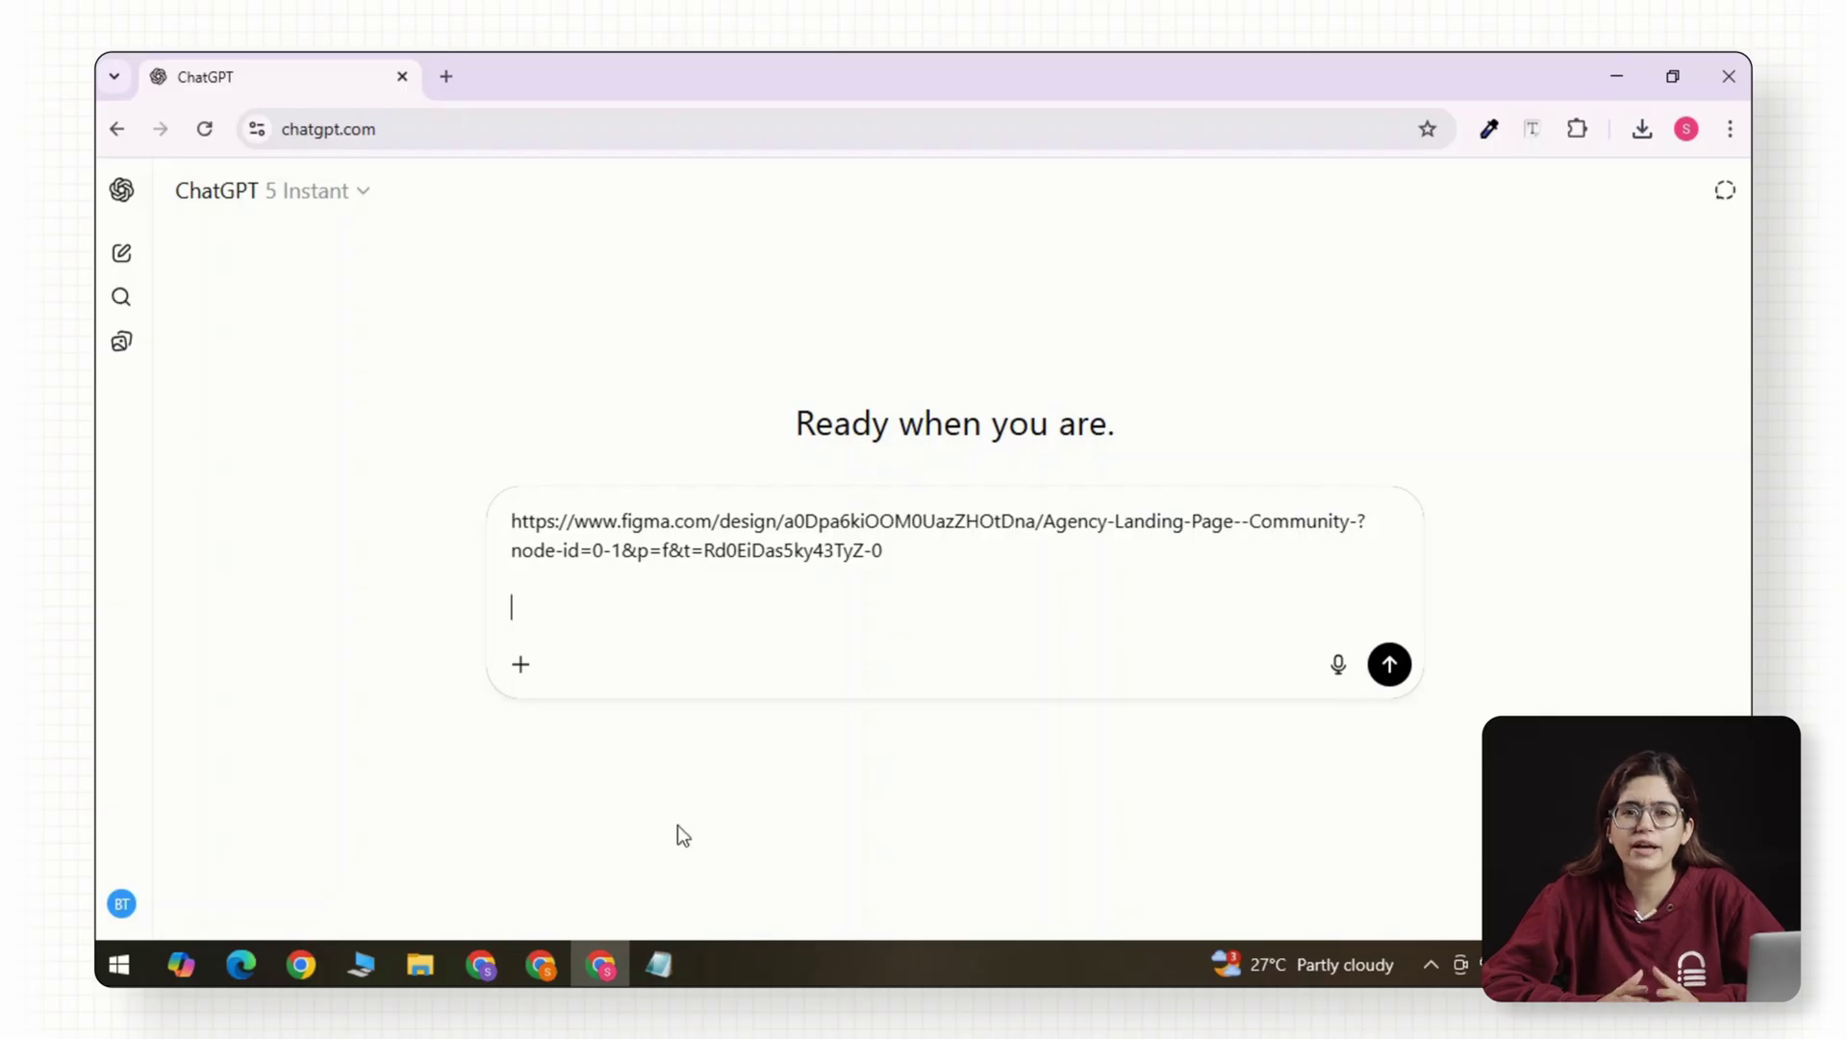
Ask ChatGPT to turn the Figma link into a responsive WordPress page using clean HTML and CSS.
type("turn this into a responsive WordPress page using clean HTML and CSS")
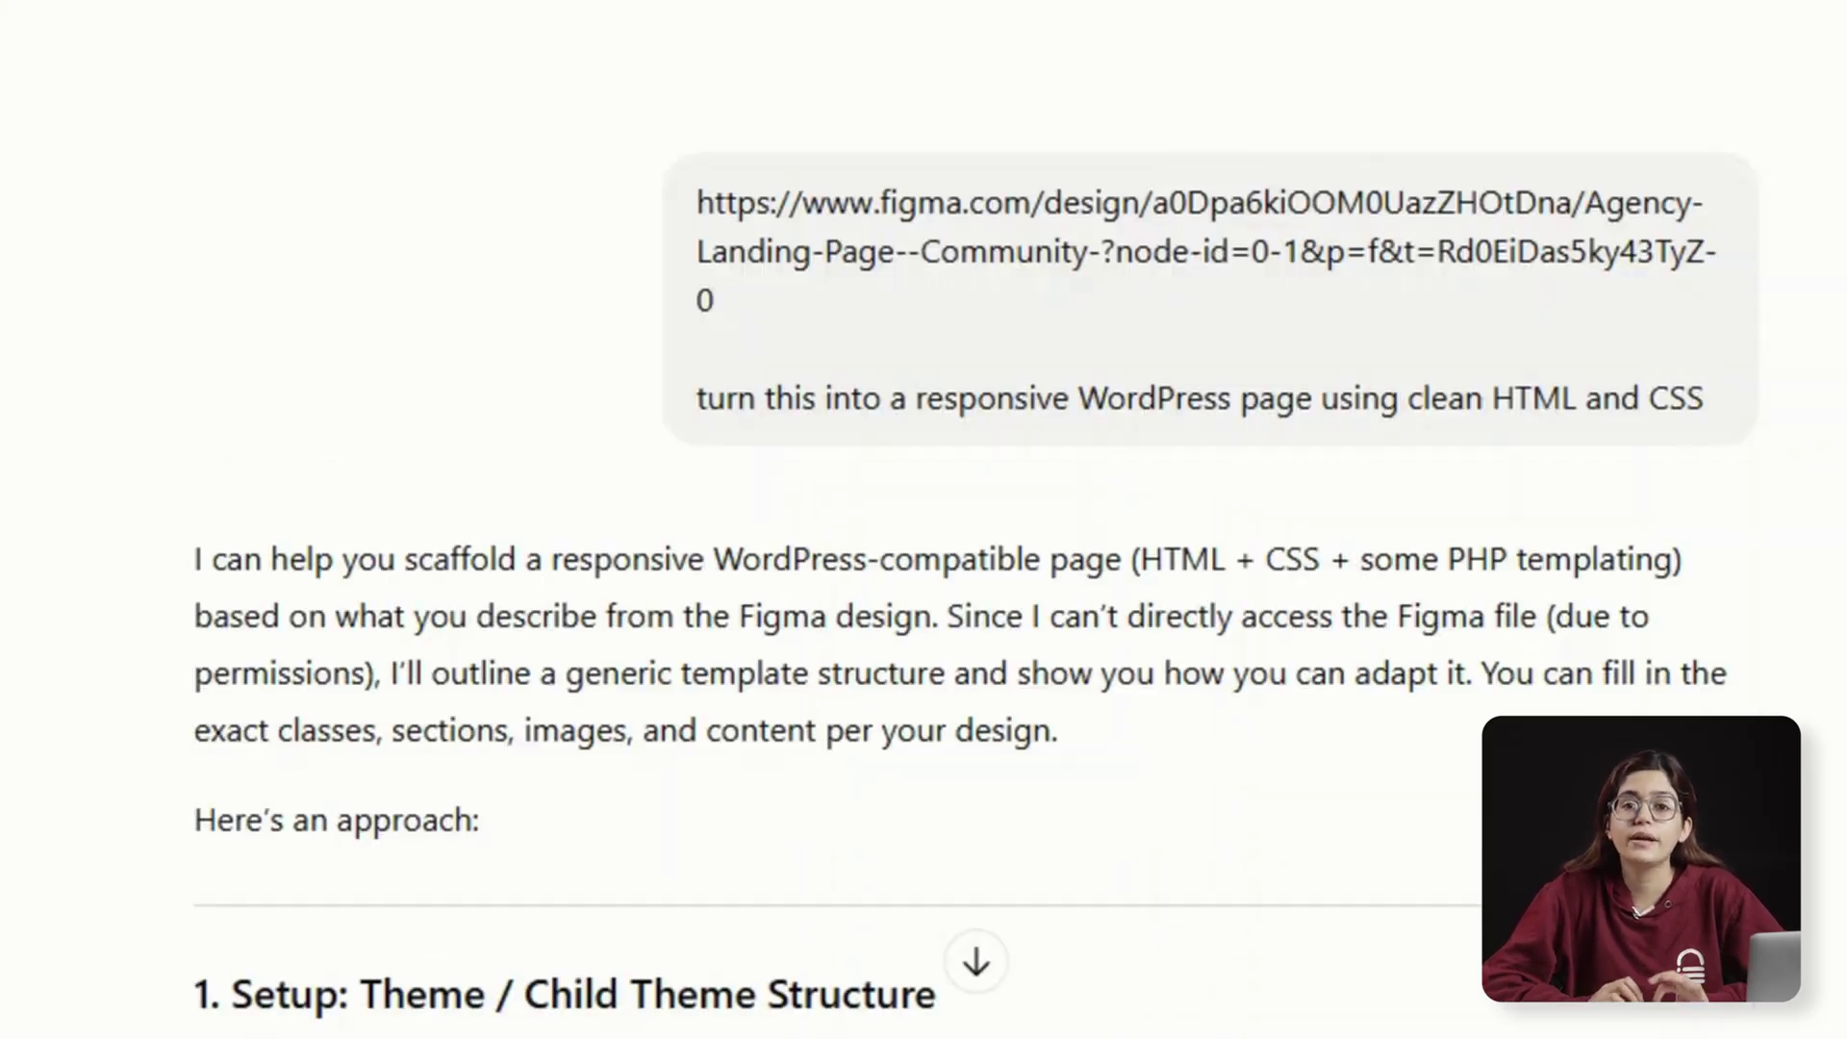
scroll(1226, 556, "down", 8)
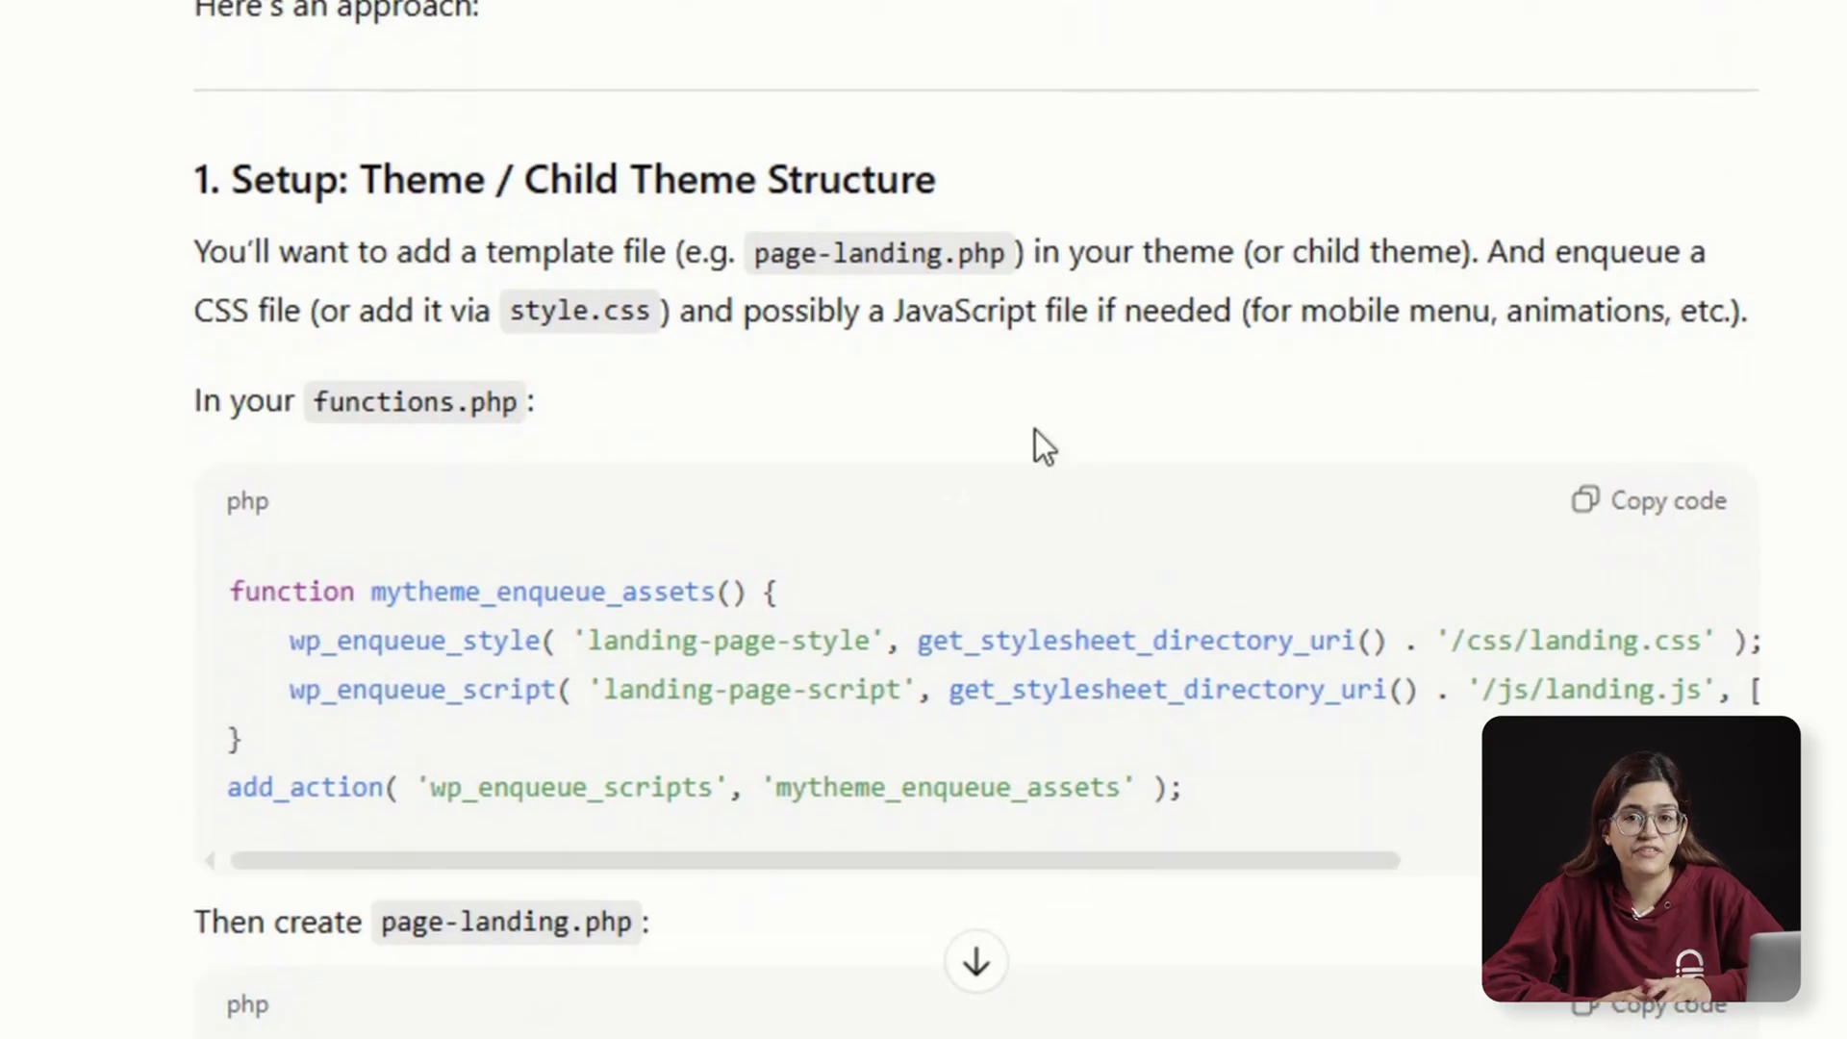
scroll(1035, 429, "down", 15)
scroll(1035, 415, "down", 4)
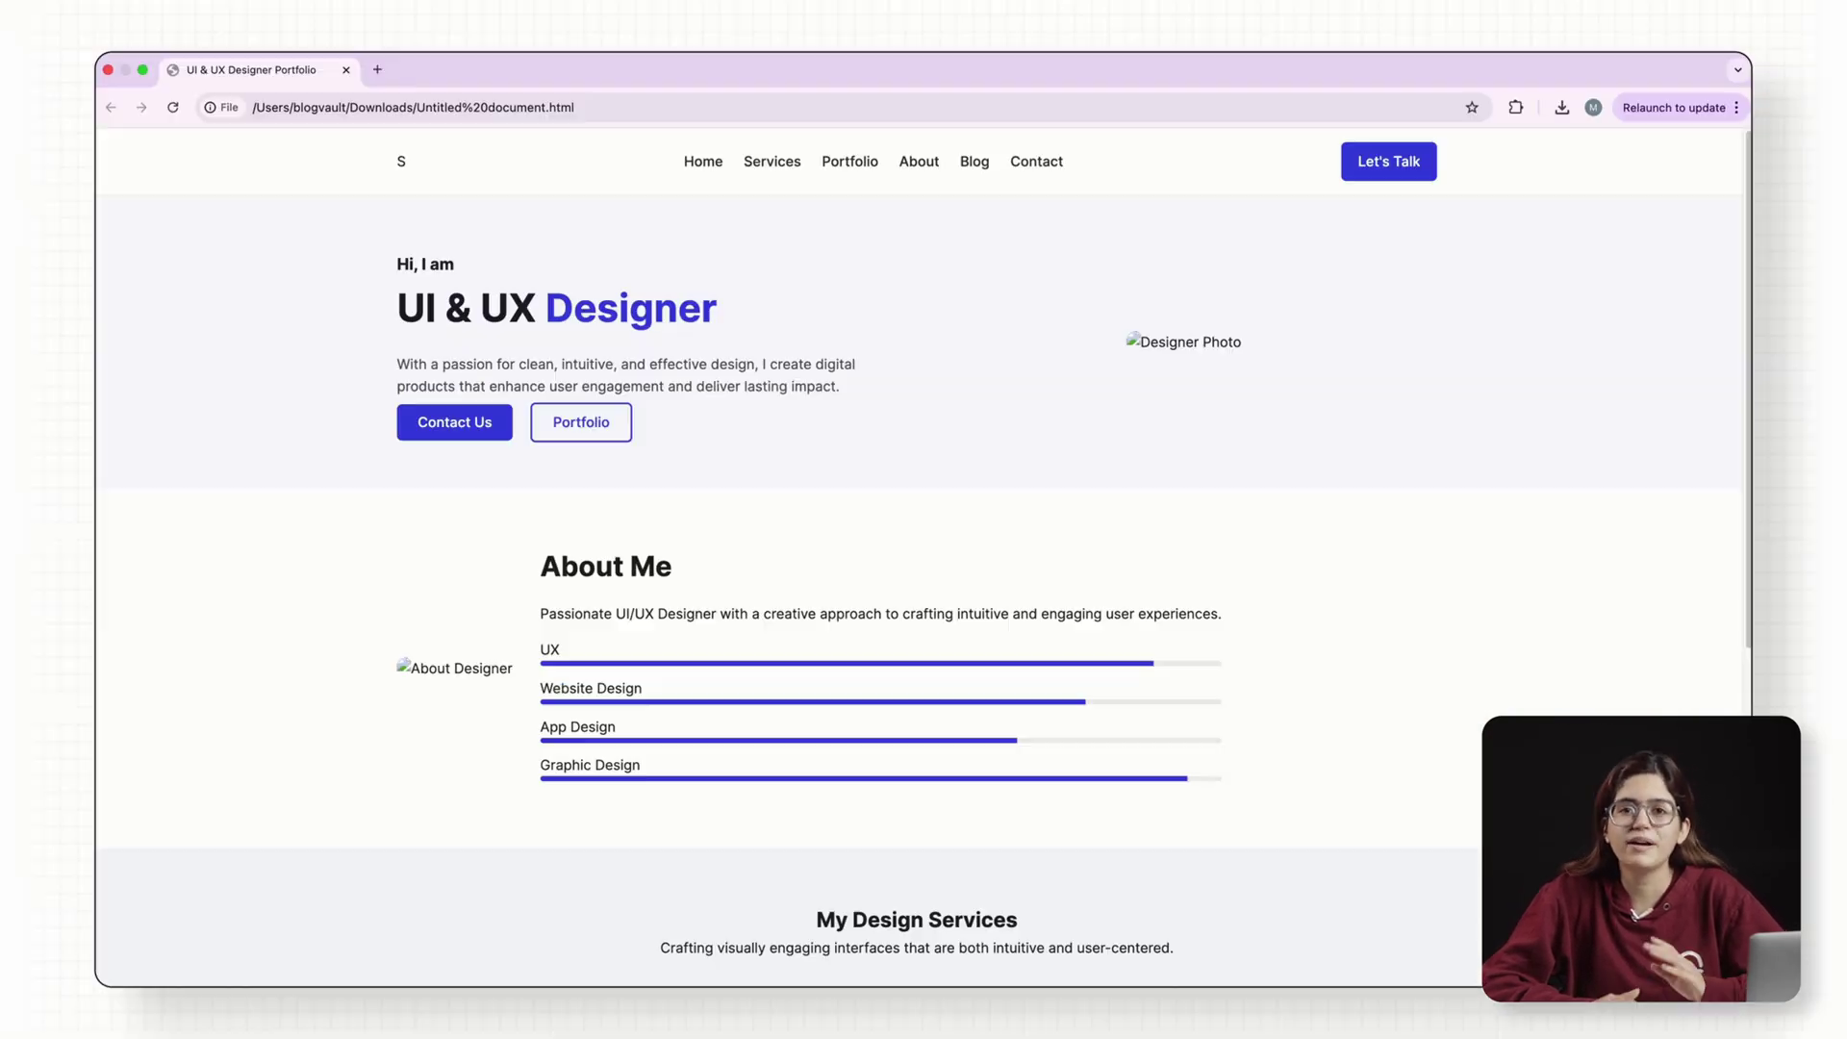
scroll(919, 558, "down", 4)
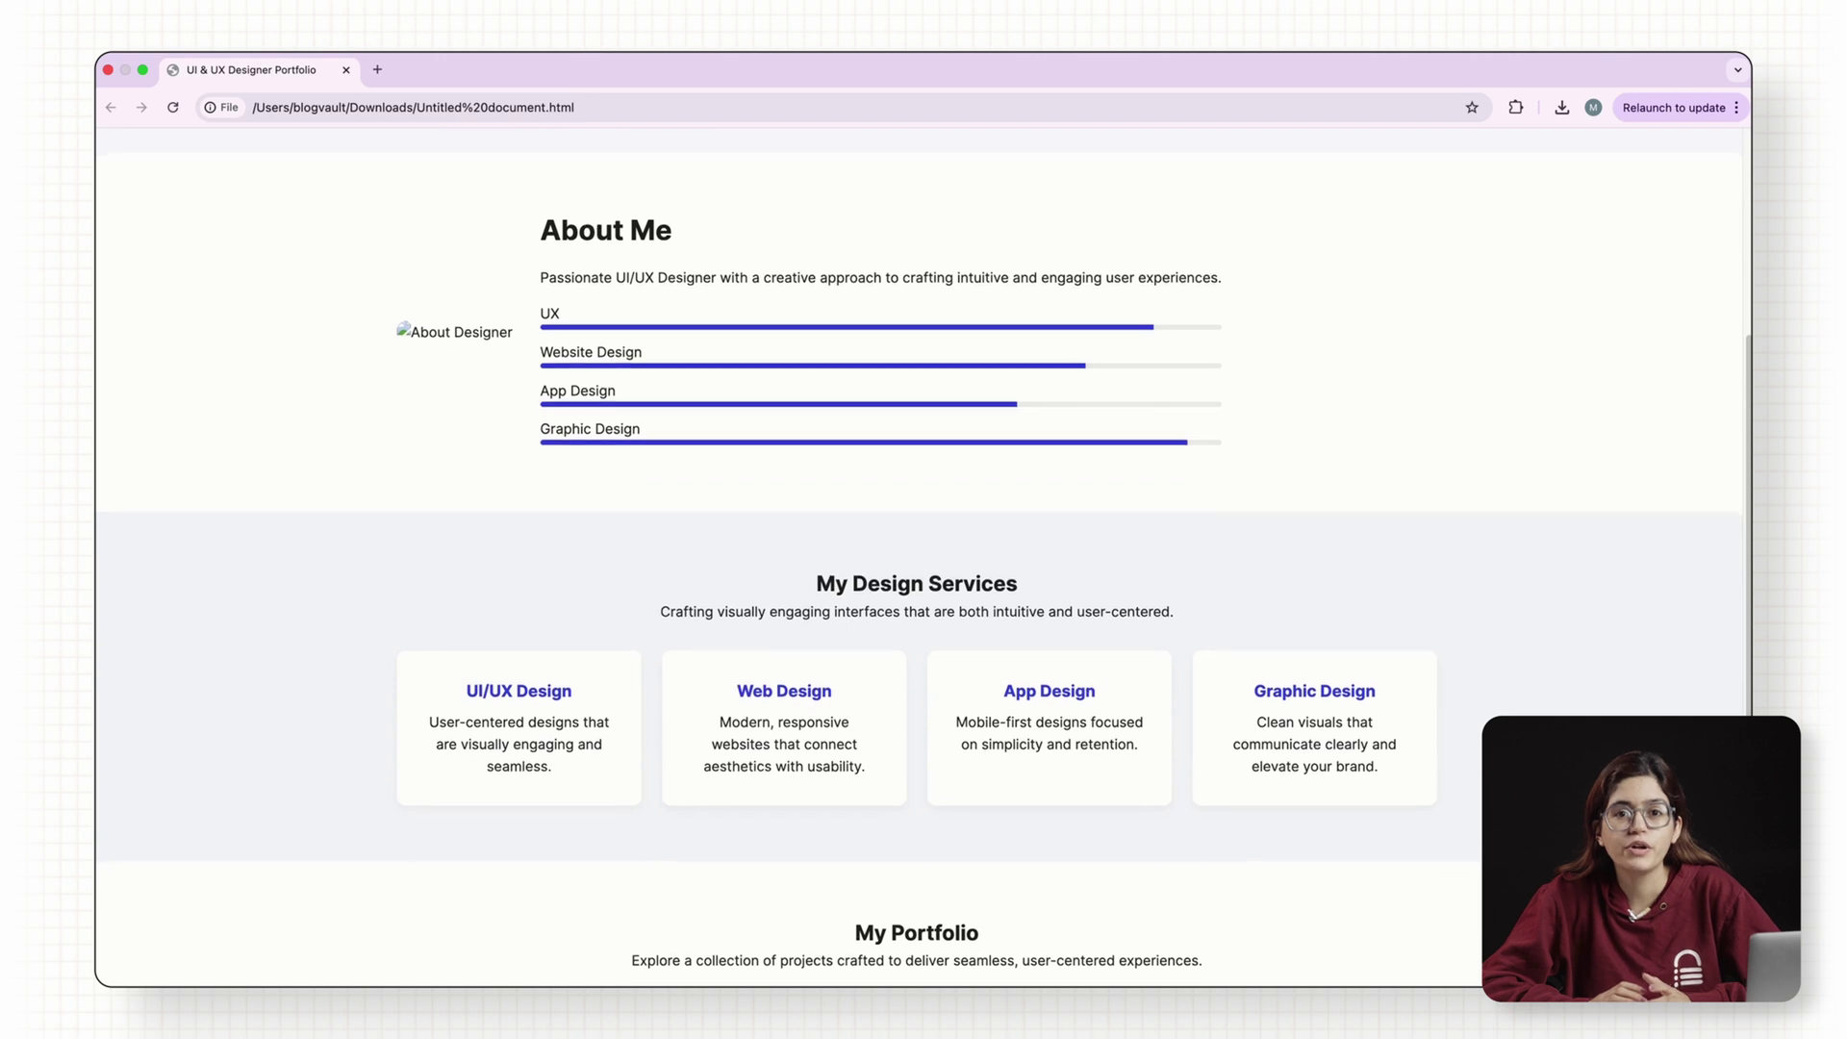
Look over the portfolio page, then attach its design screenshot to a new ChatGPT message.
scroll(919, 558, "down", 3)
scroll(919, 558, "up", 8)
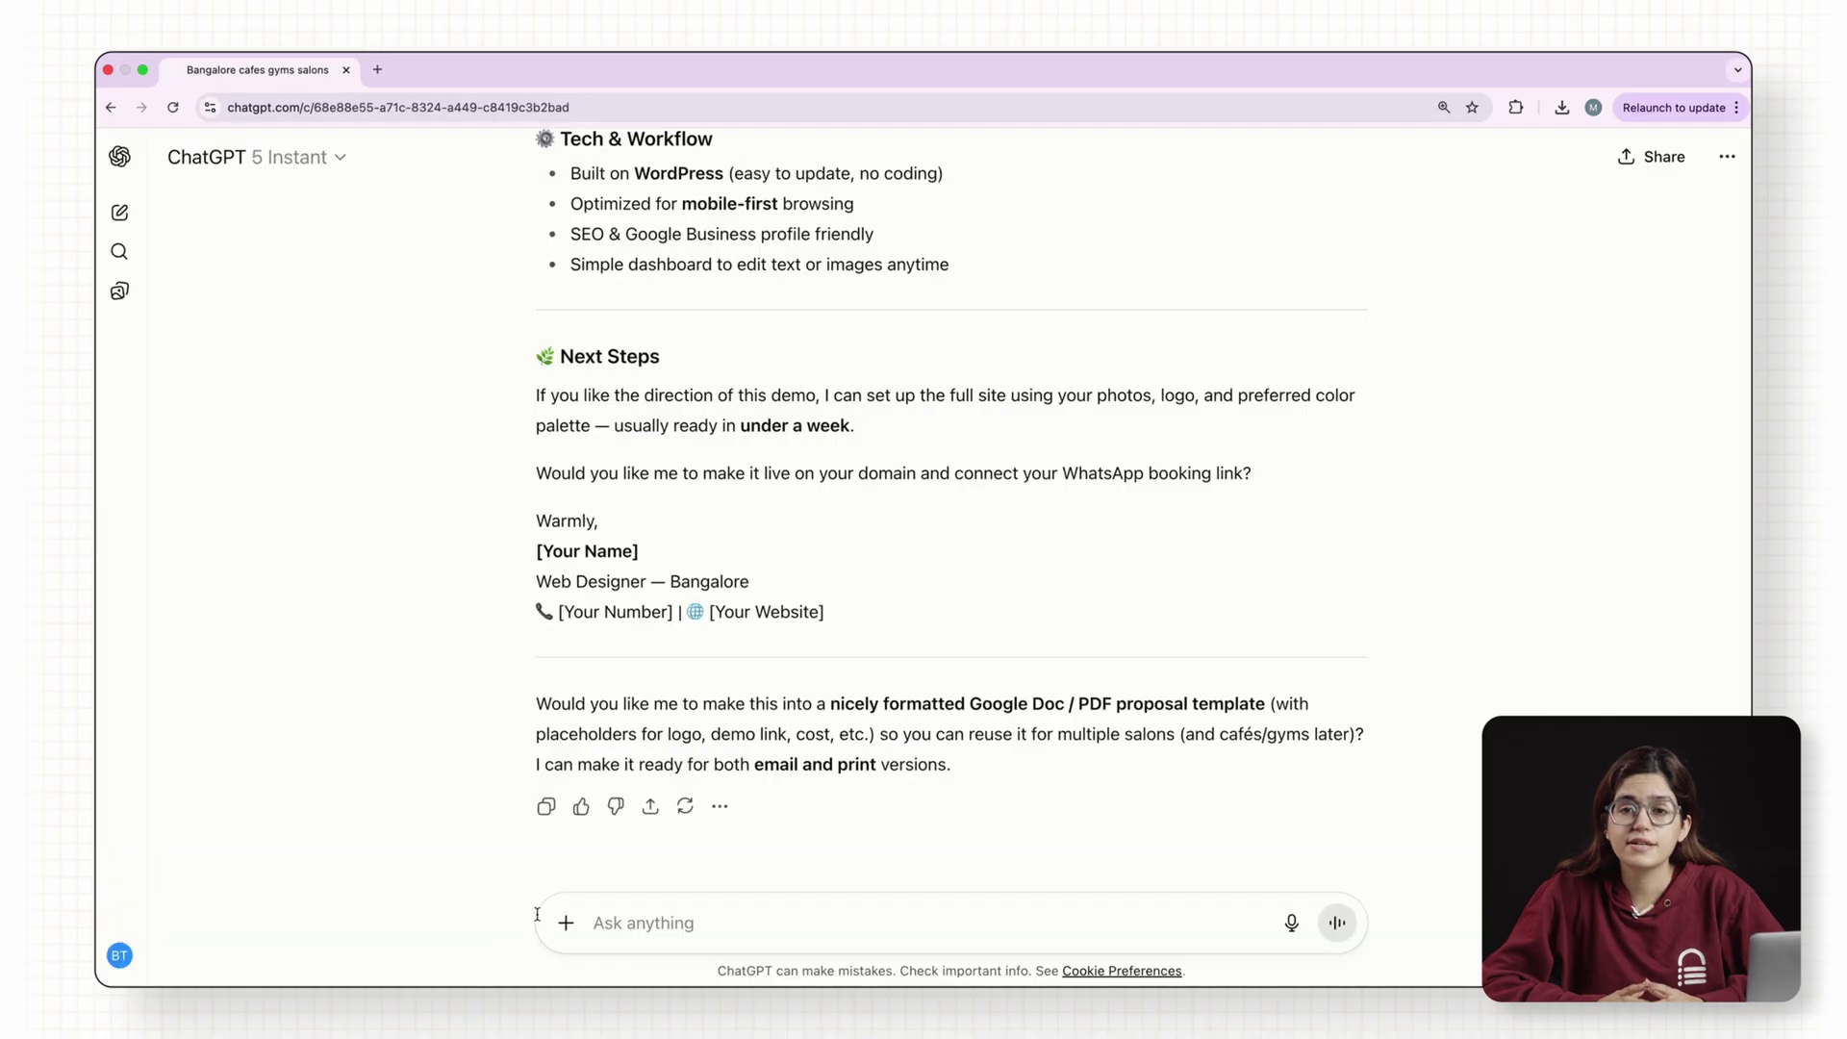
left_click(549, 923)
key("ctrl+v")
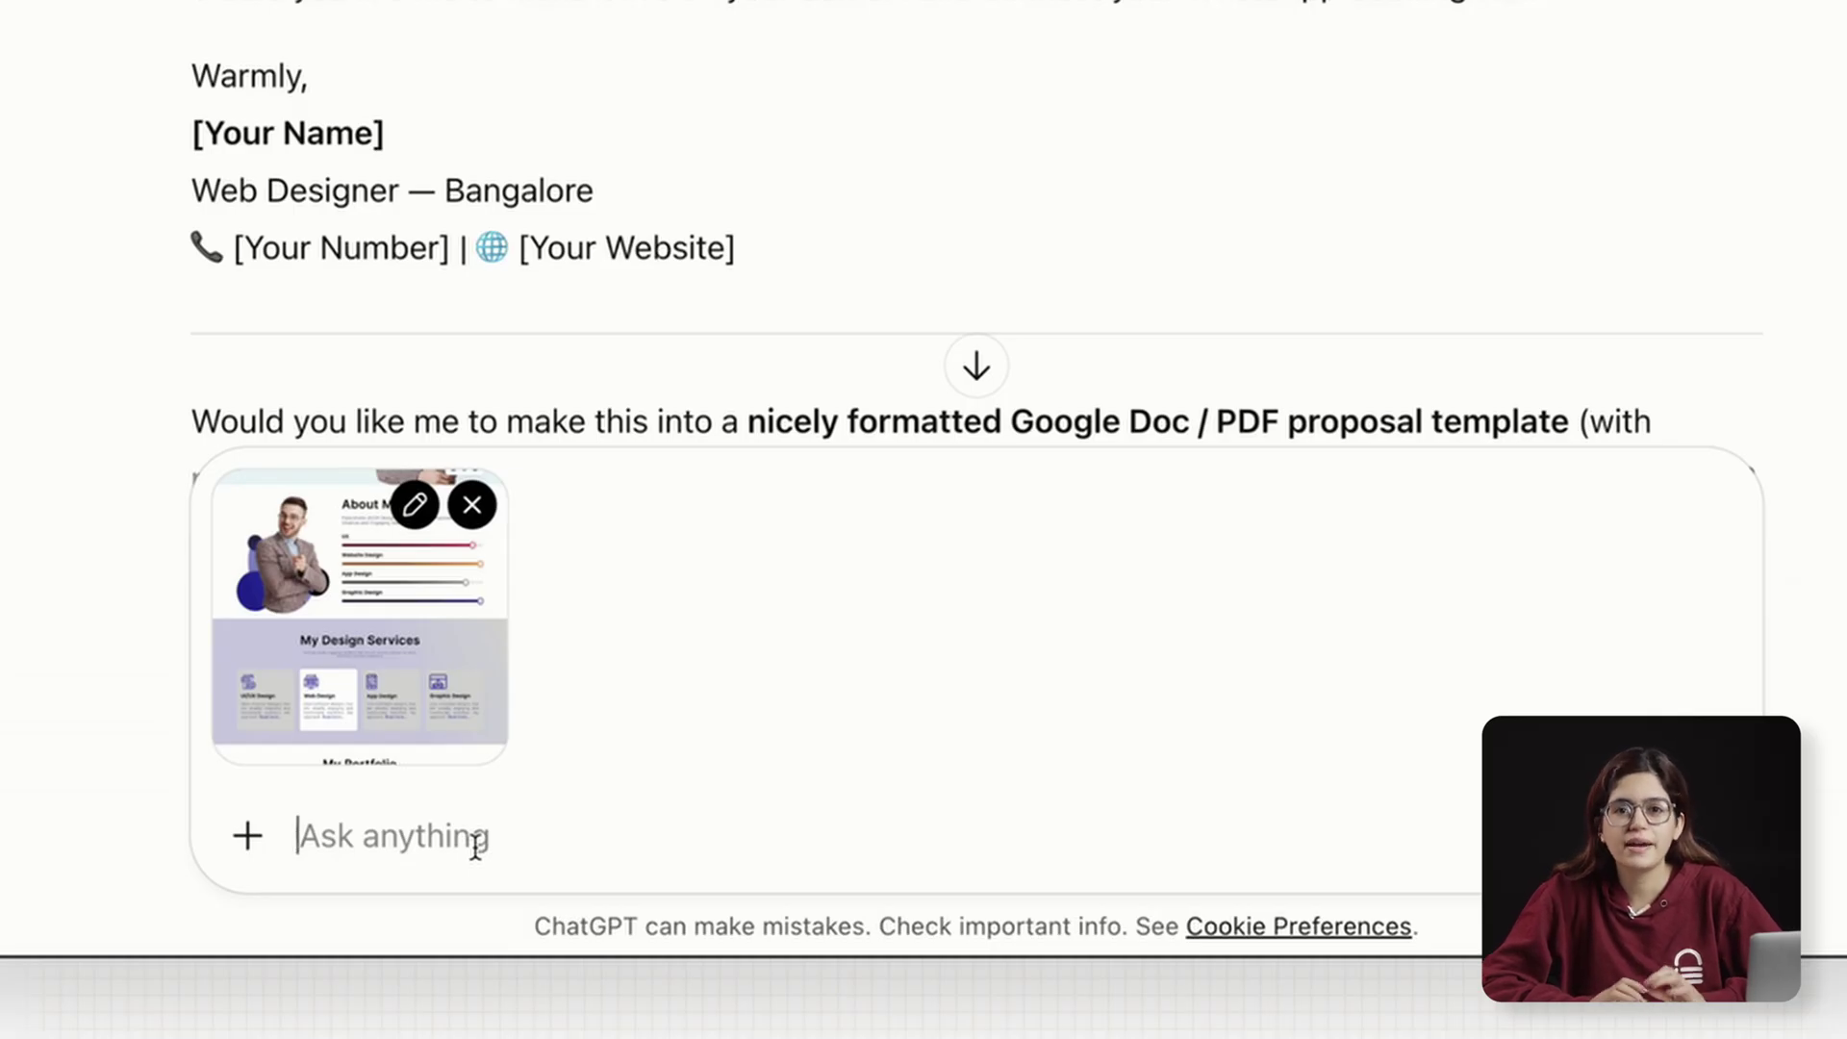
Send the screenshot with the responsive WordPress page request, then ask to package it as a reusable block or plugin.
type("turn this into a responsive WordPress page using clean HTML and CSS.")
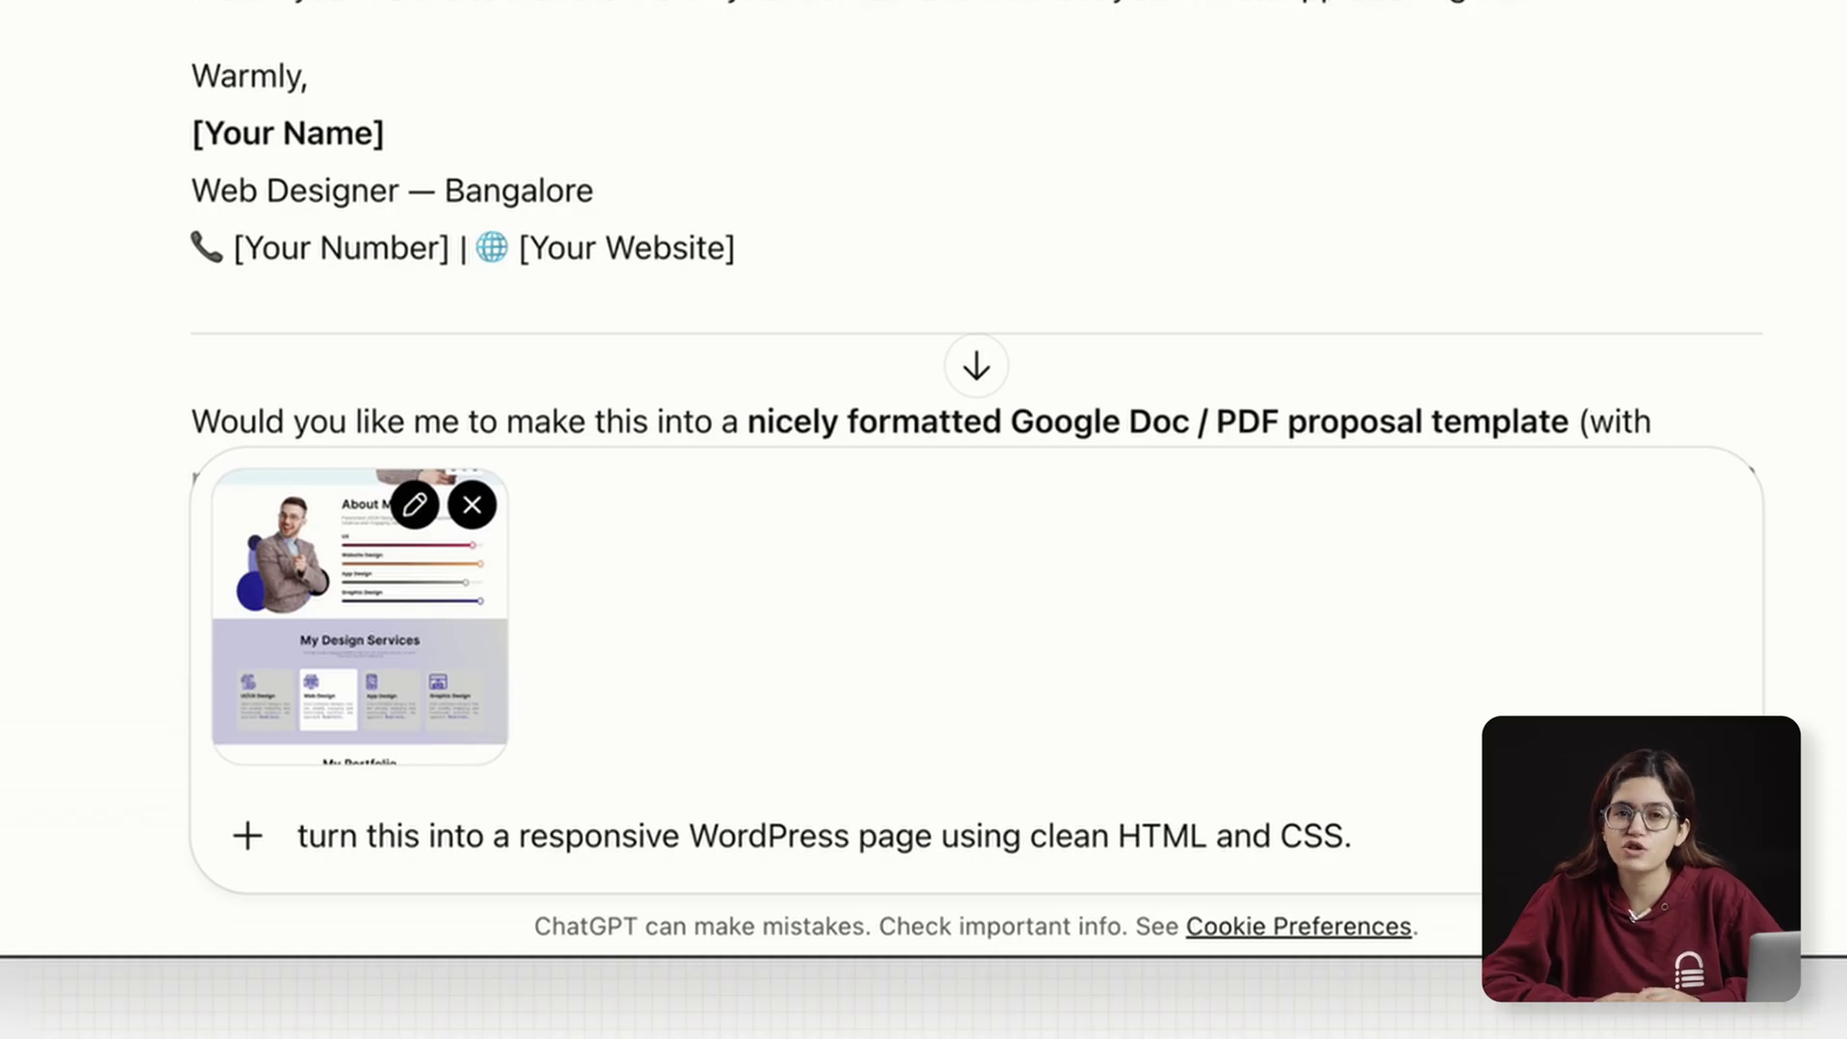
key("Return")
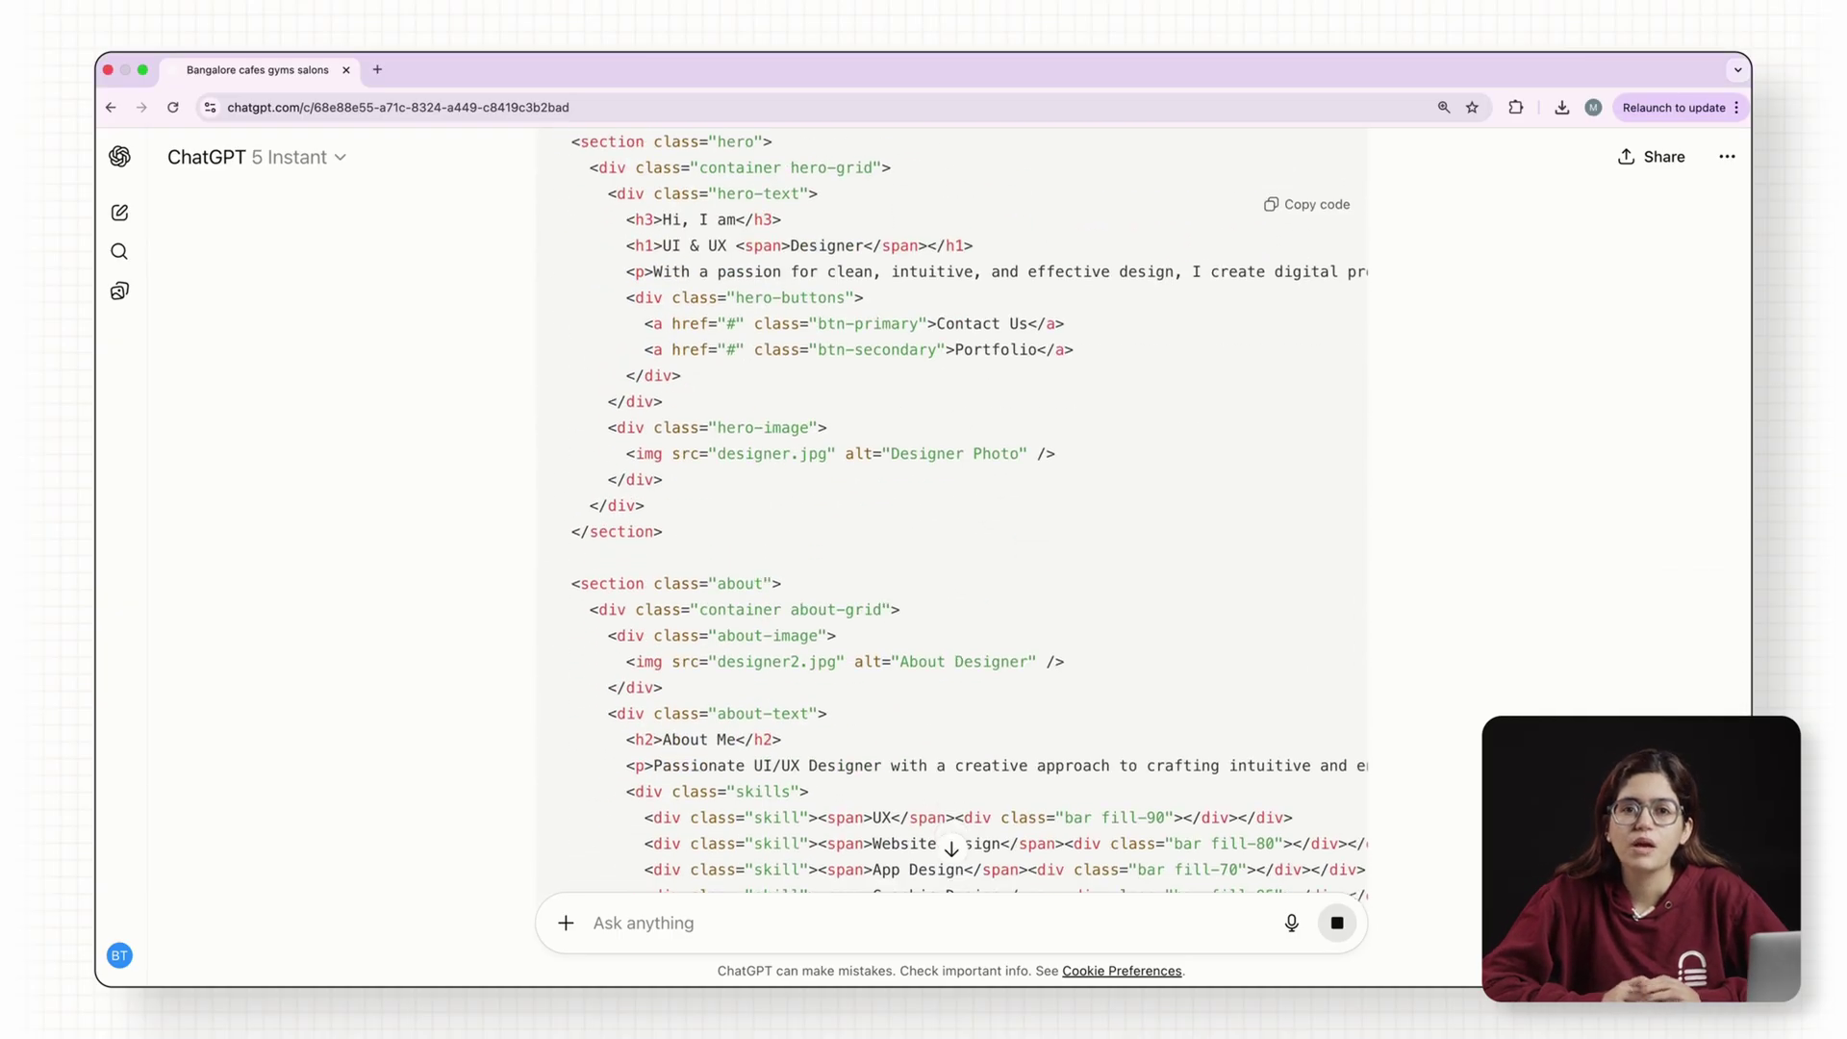
type("package this layout as a reusable block or even a plugin")
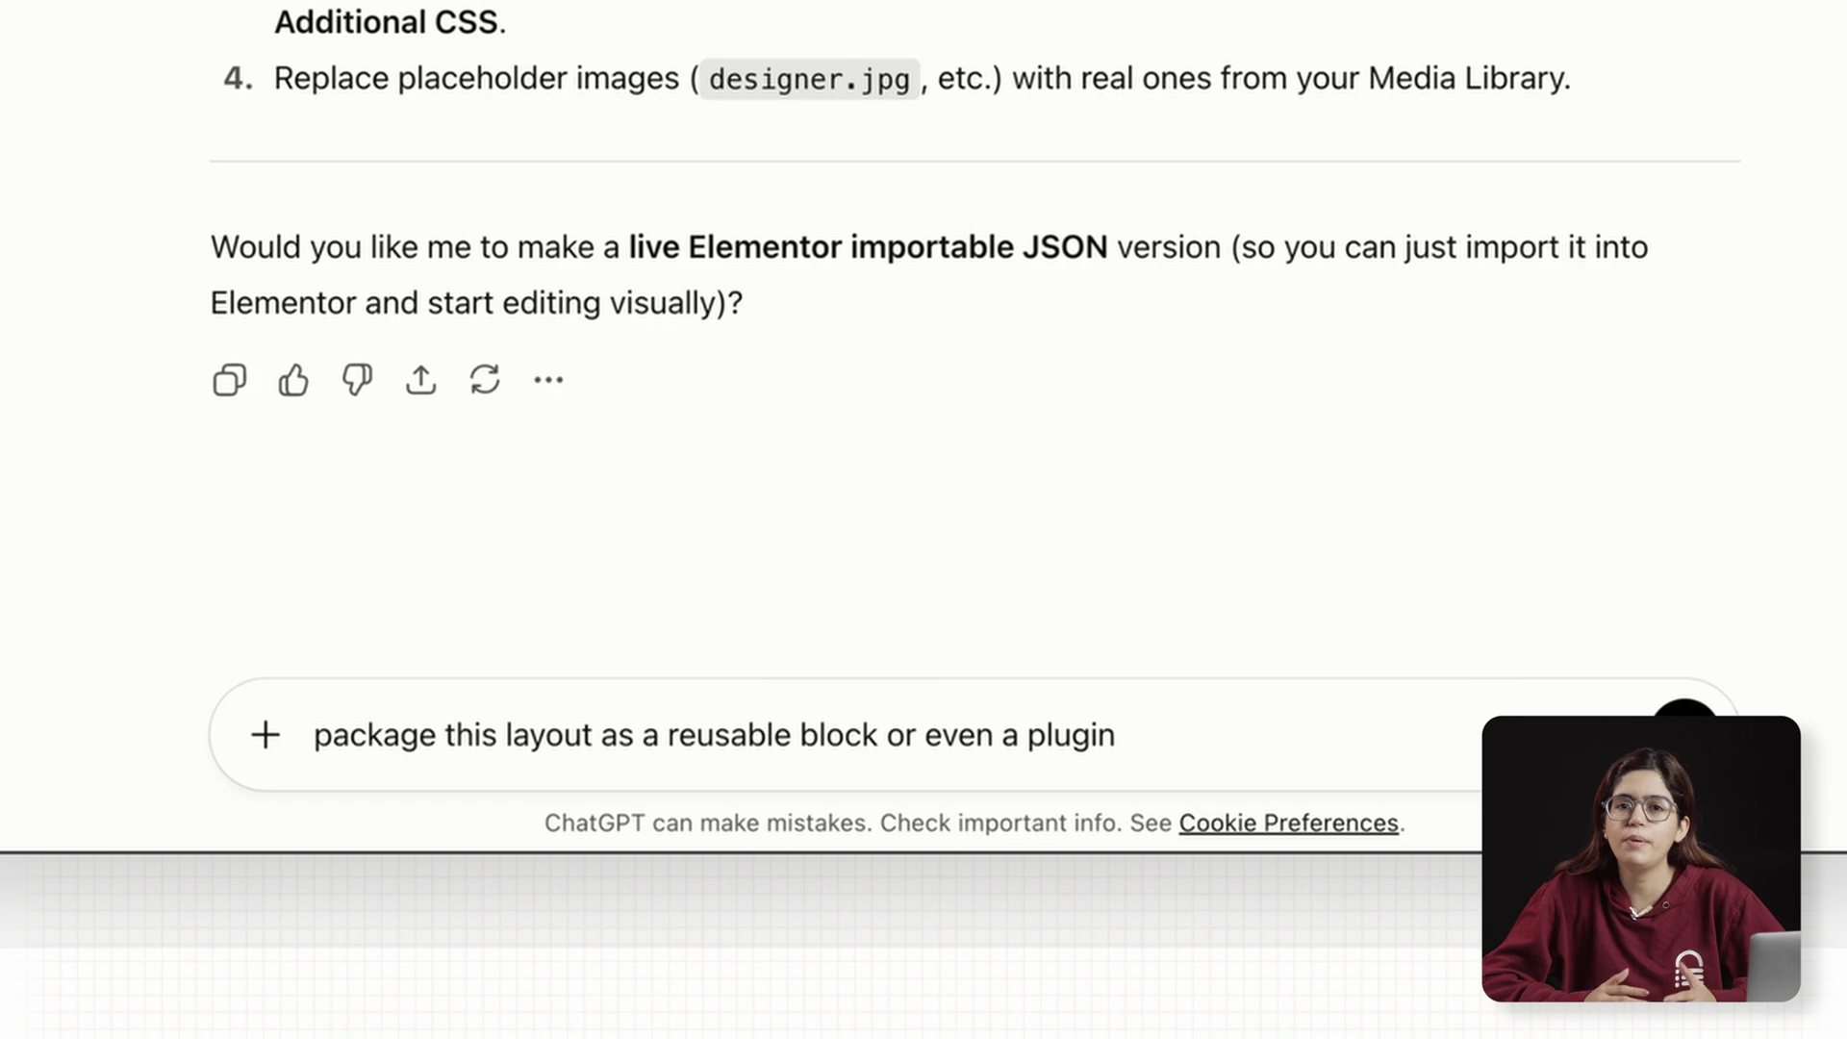
key("Return")
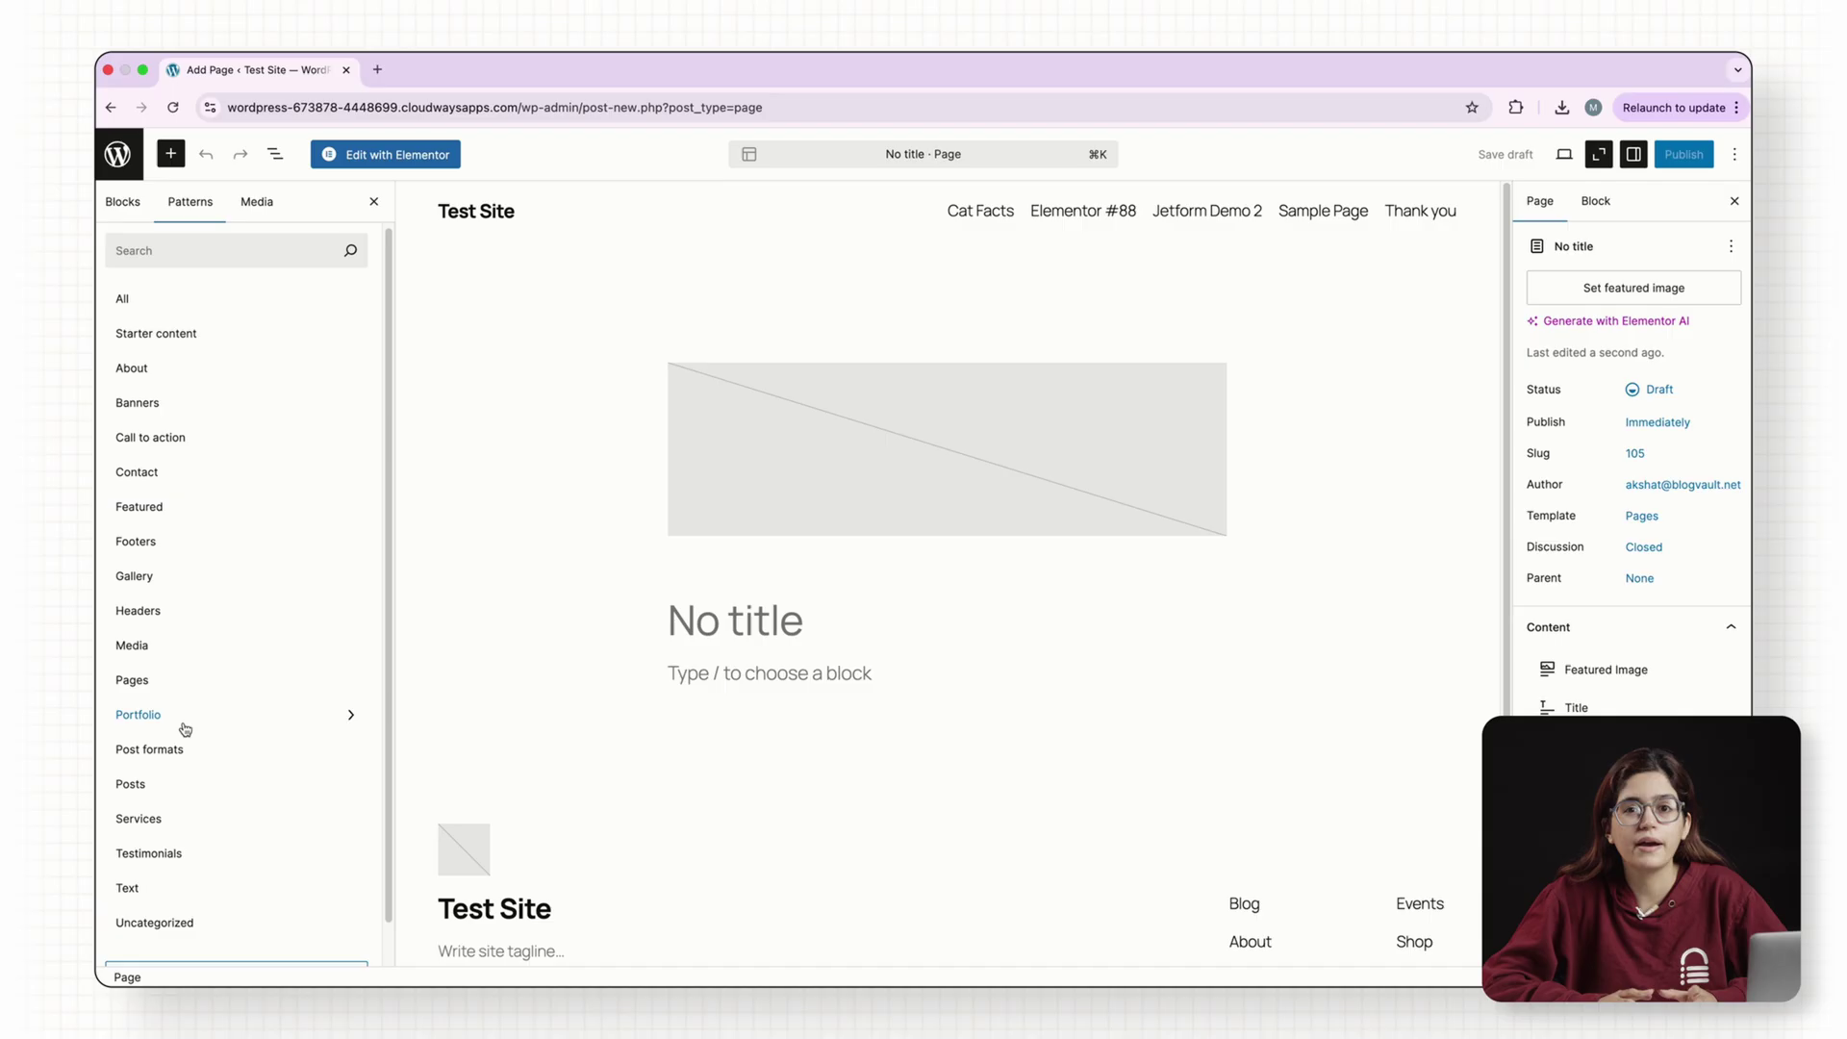
Insert the UI/UX Designer Portfolio Layout pattern from the Portfolio category and look through it.
left_click(182, 721)
left_click(544, 346)
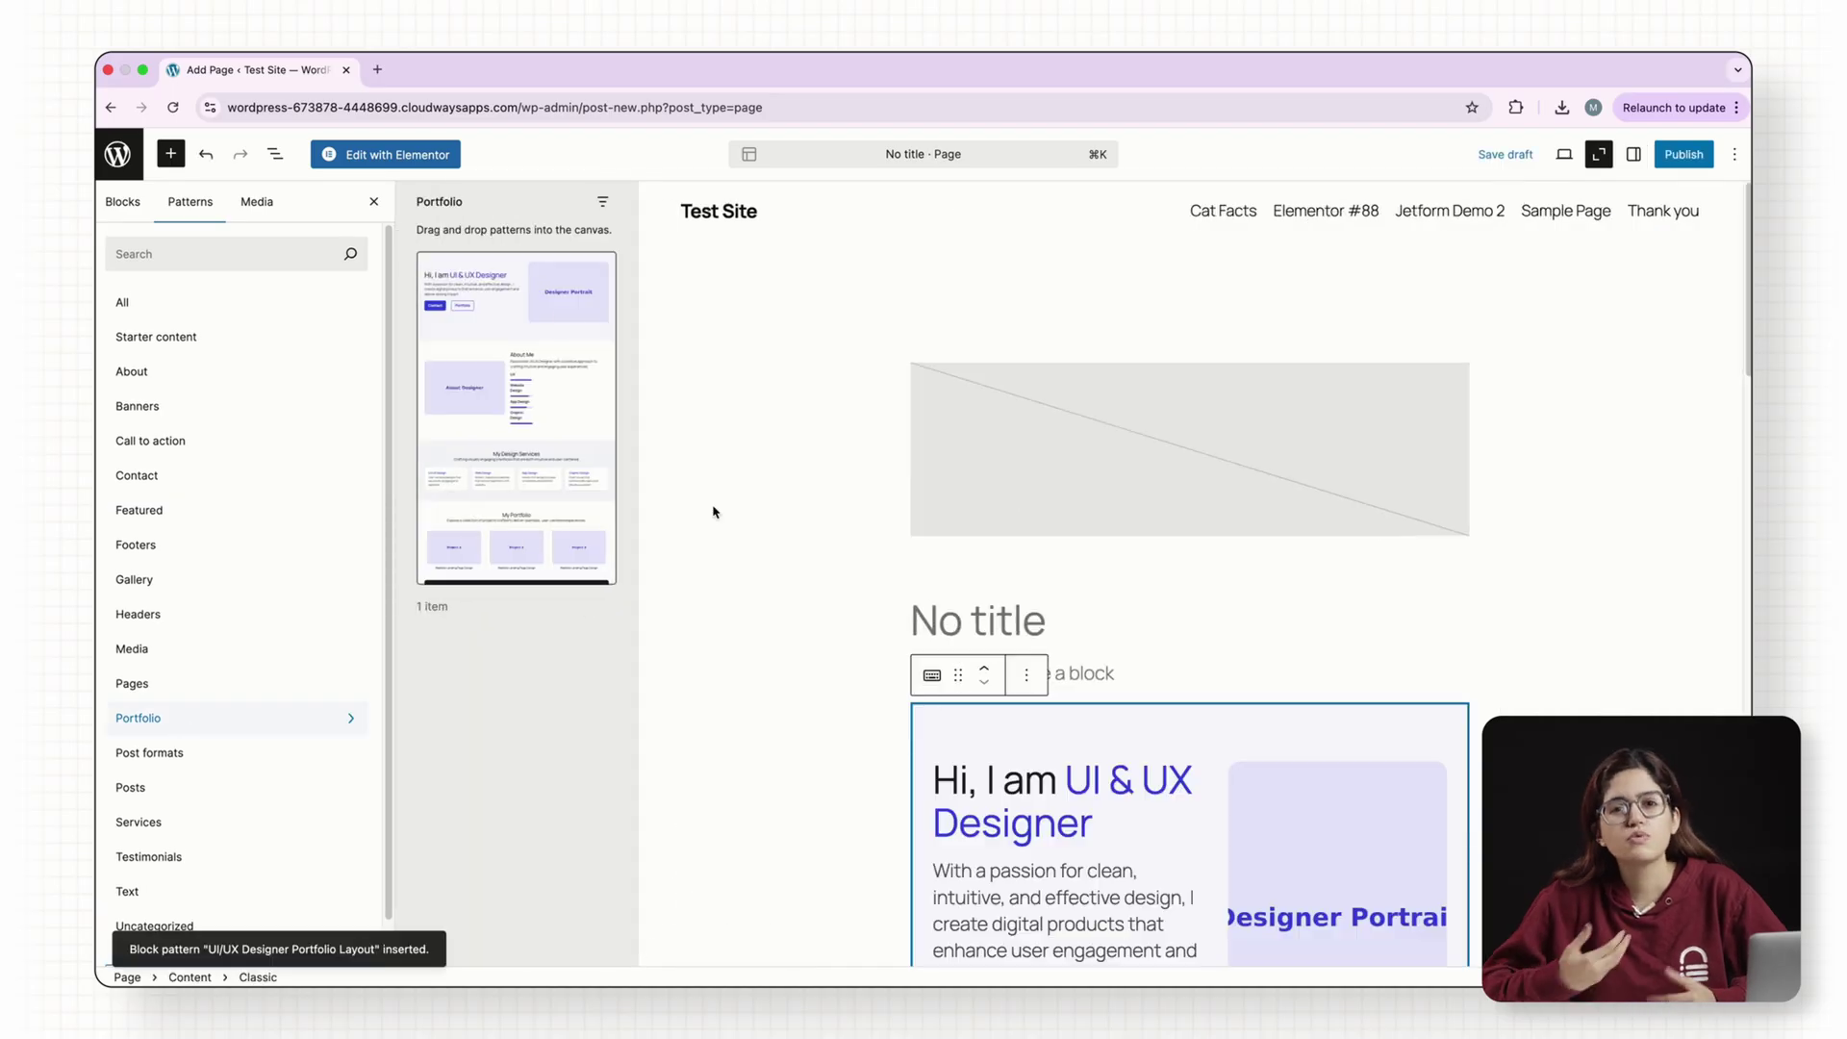
scroll(731, 549, "down", 4)
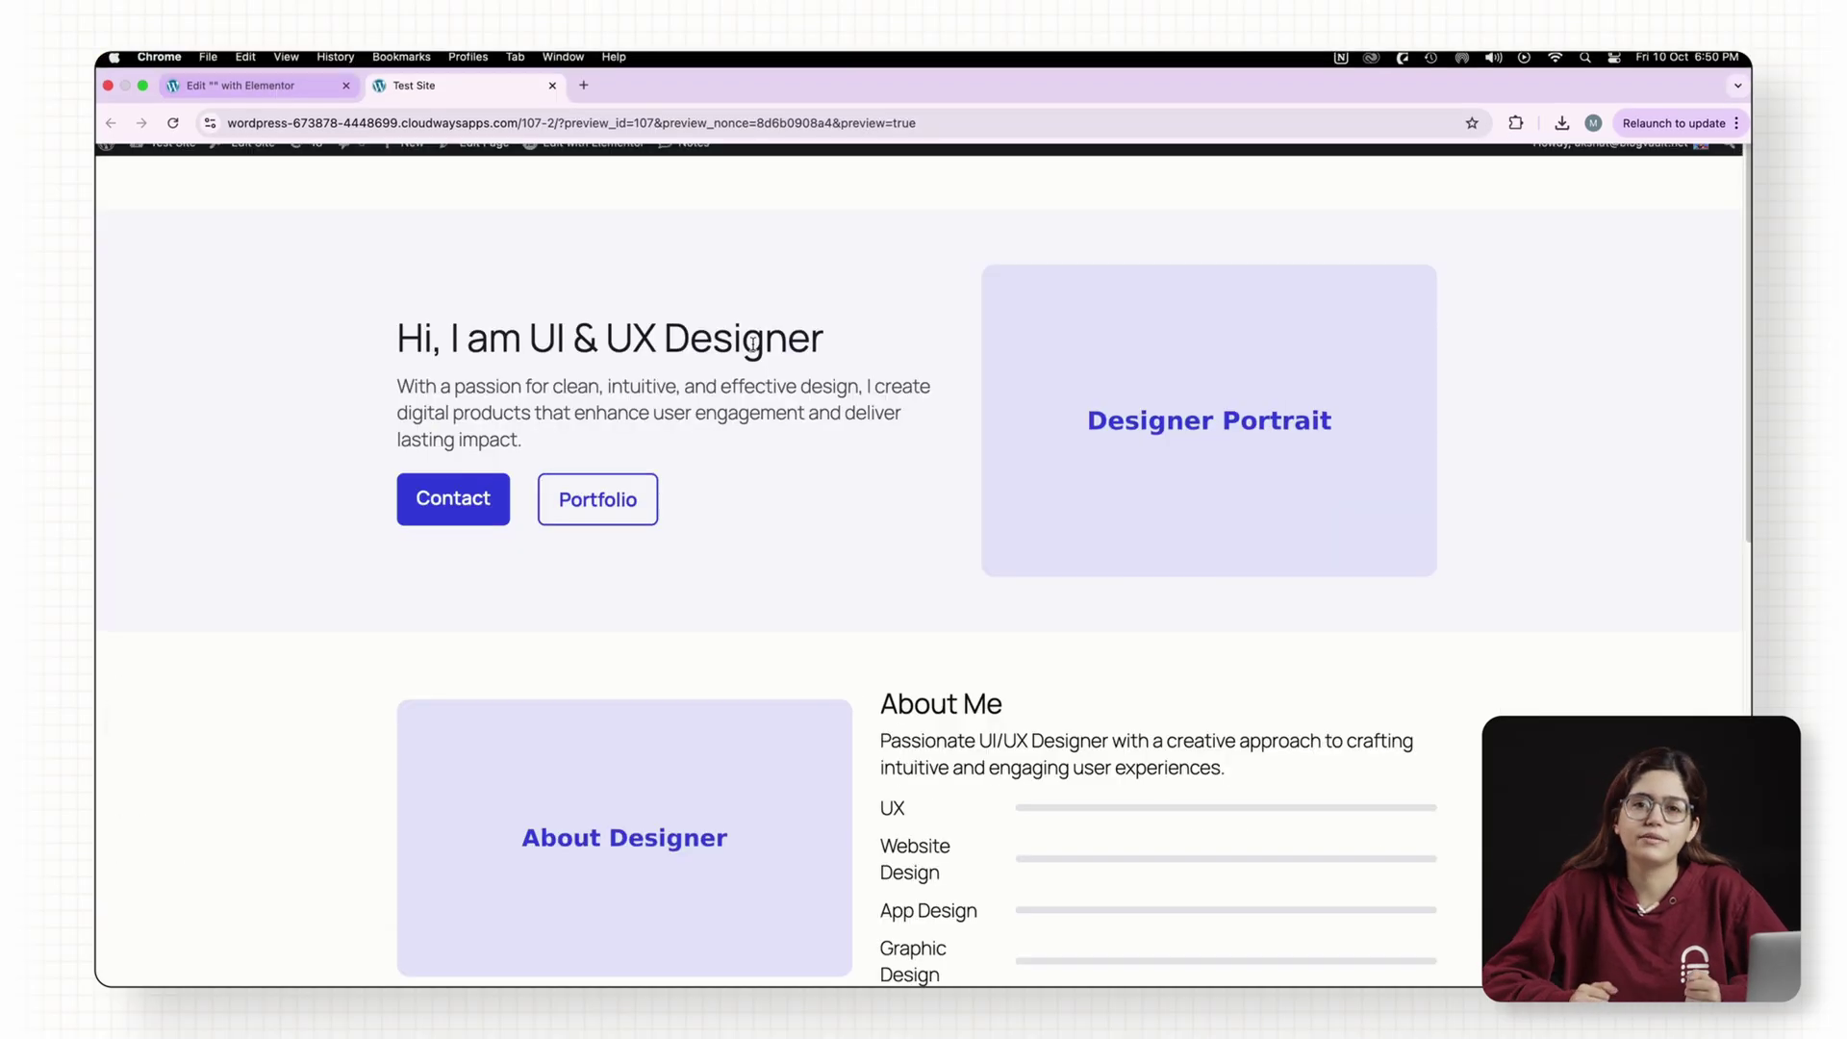
scroll(763, 359, "down", 5)
scroll(764, 361, "down", 4)
scroll(763, 359, "up", 10)
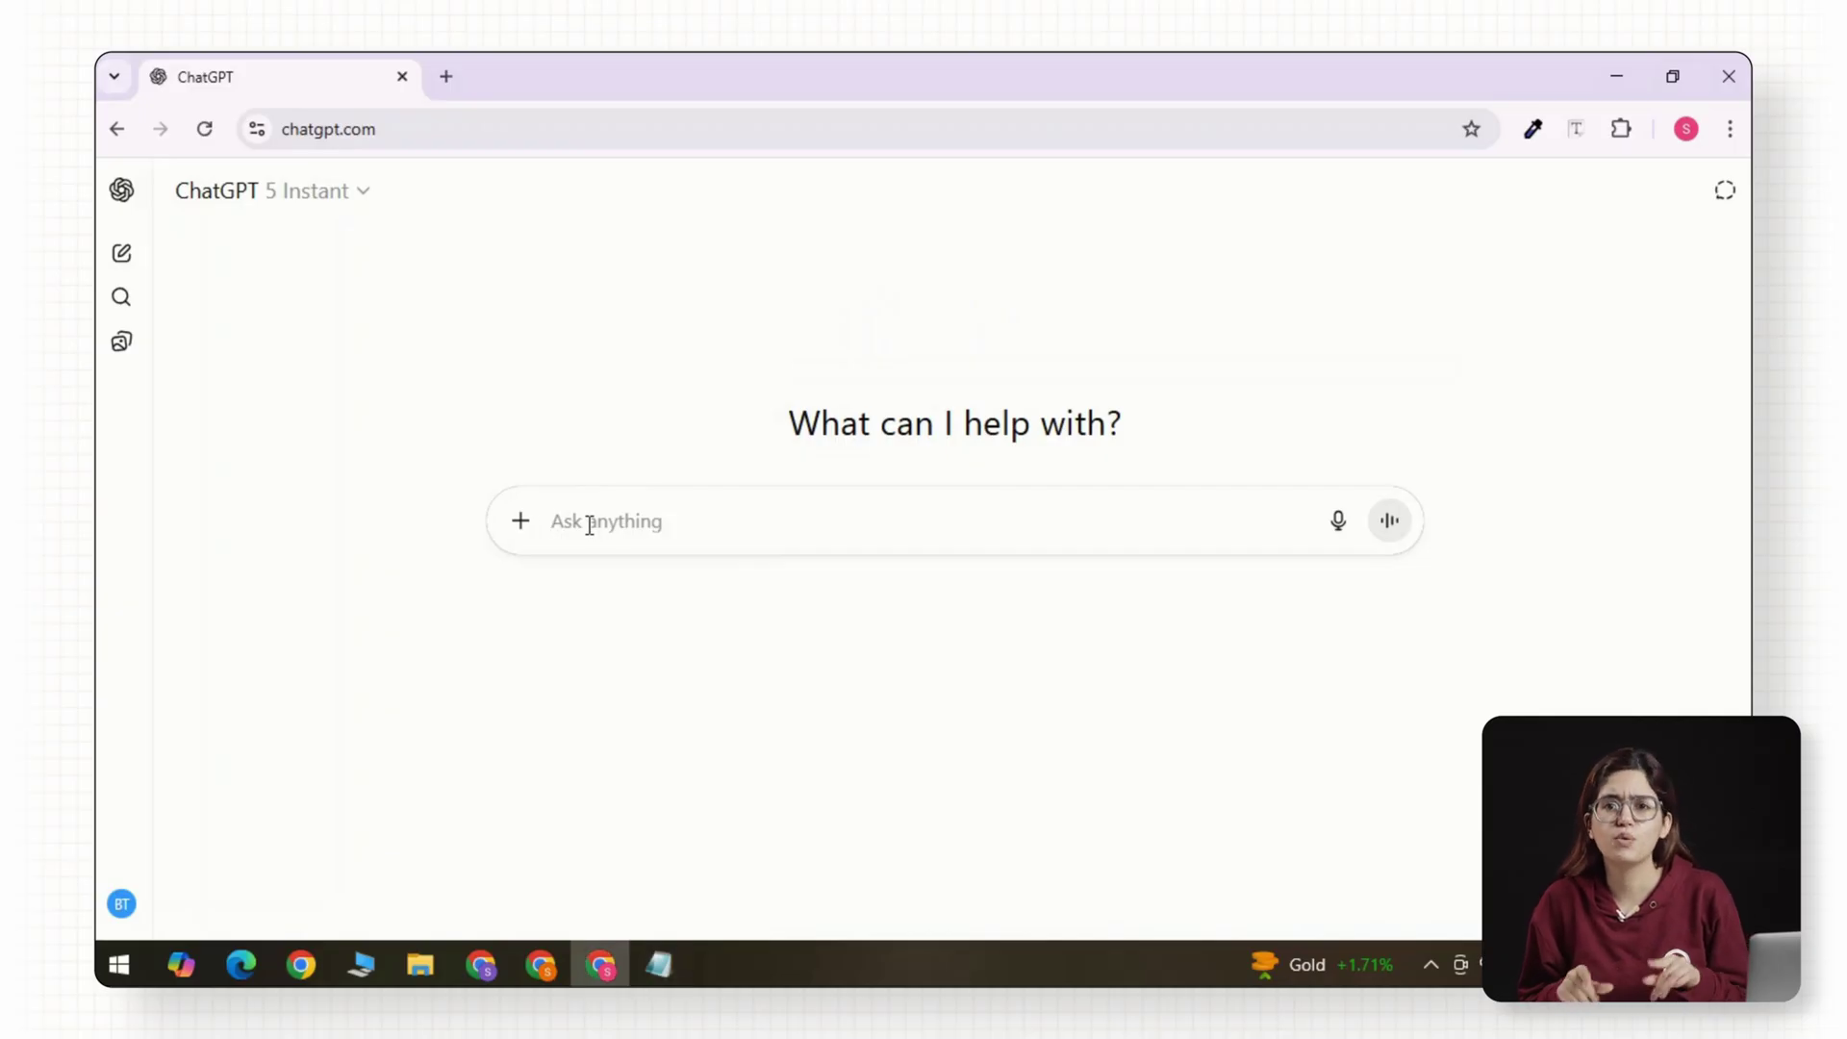
Send the prompt asking for Bangalore cafés, gyms and salons without working websites, and read the reply.
type("cafes, gyms, and salons in Bangalore that don’t have a working website")
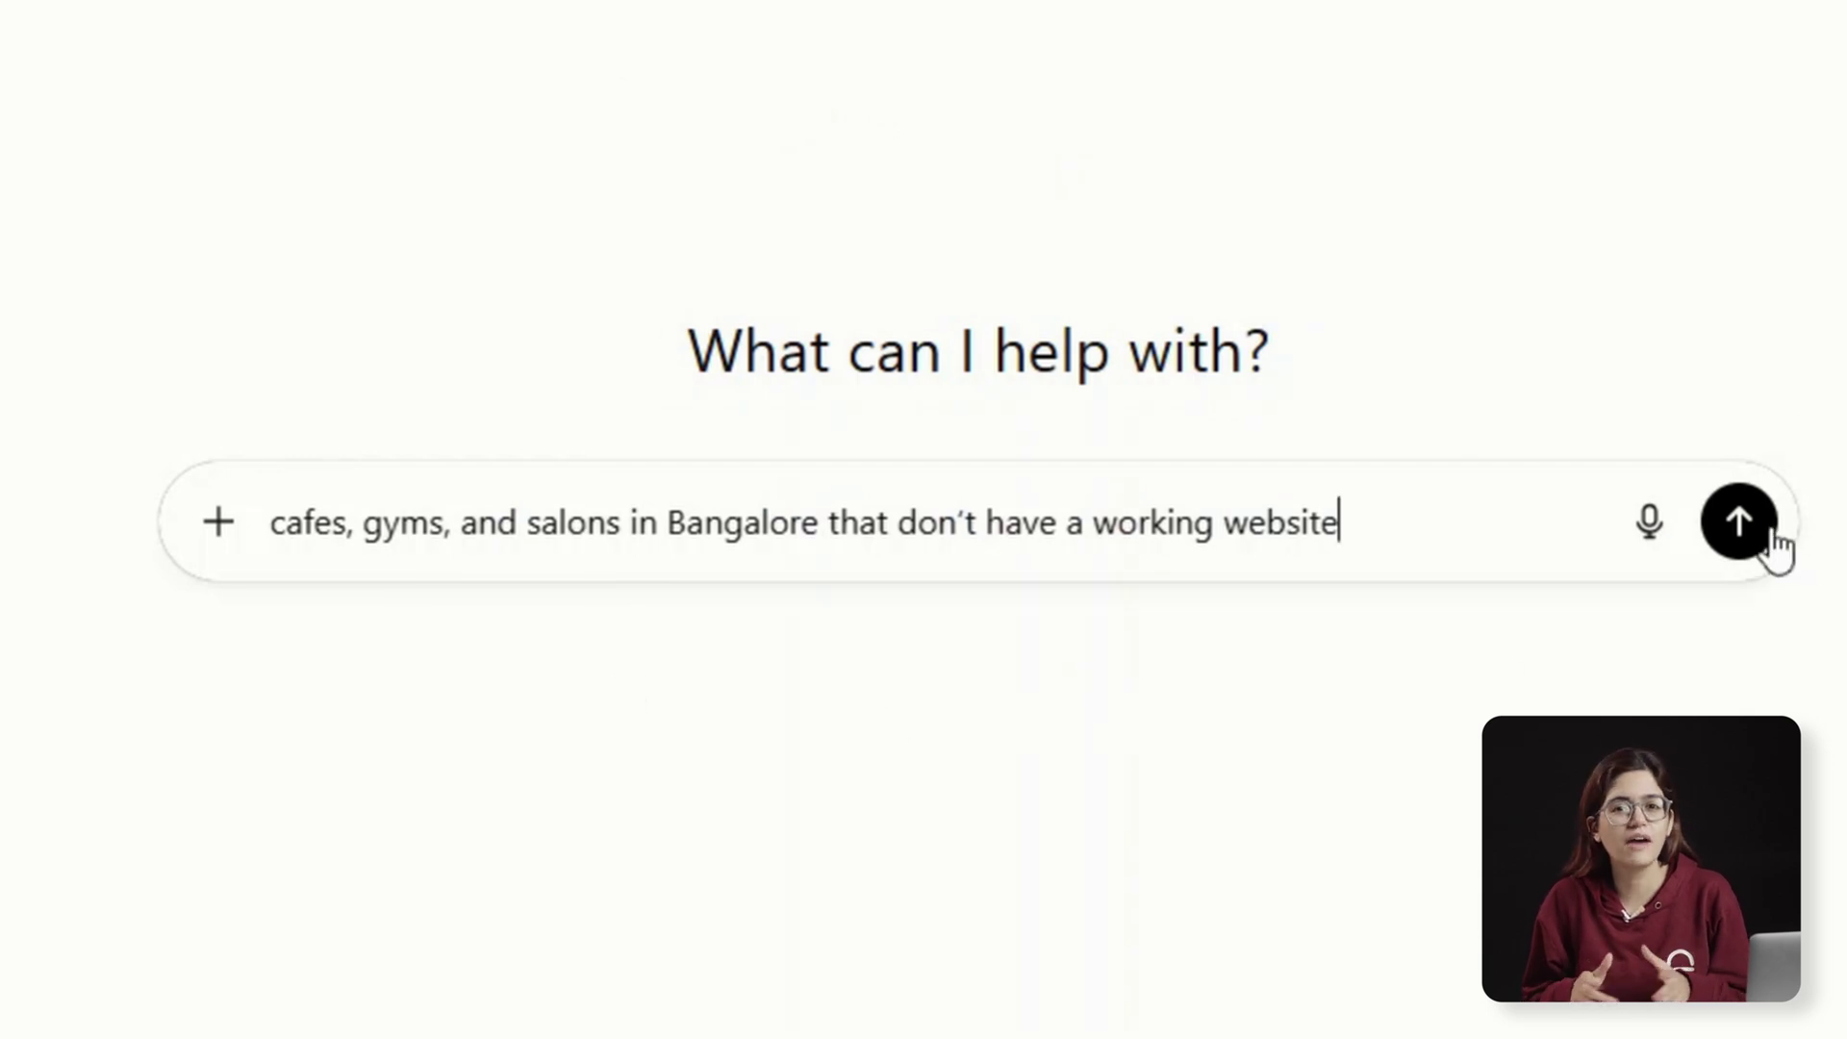
left_click(1740, 522)
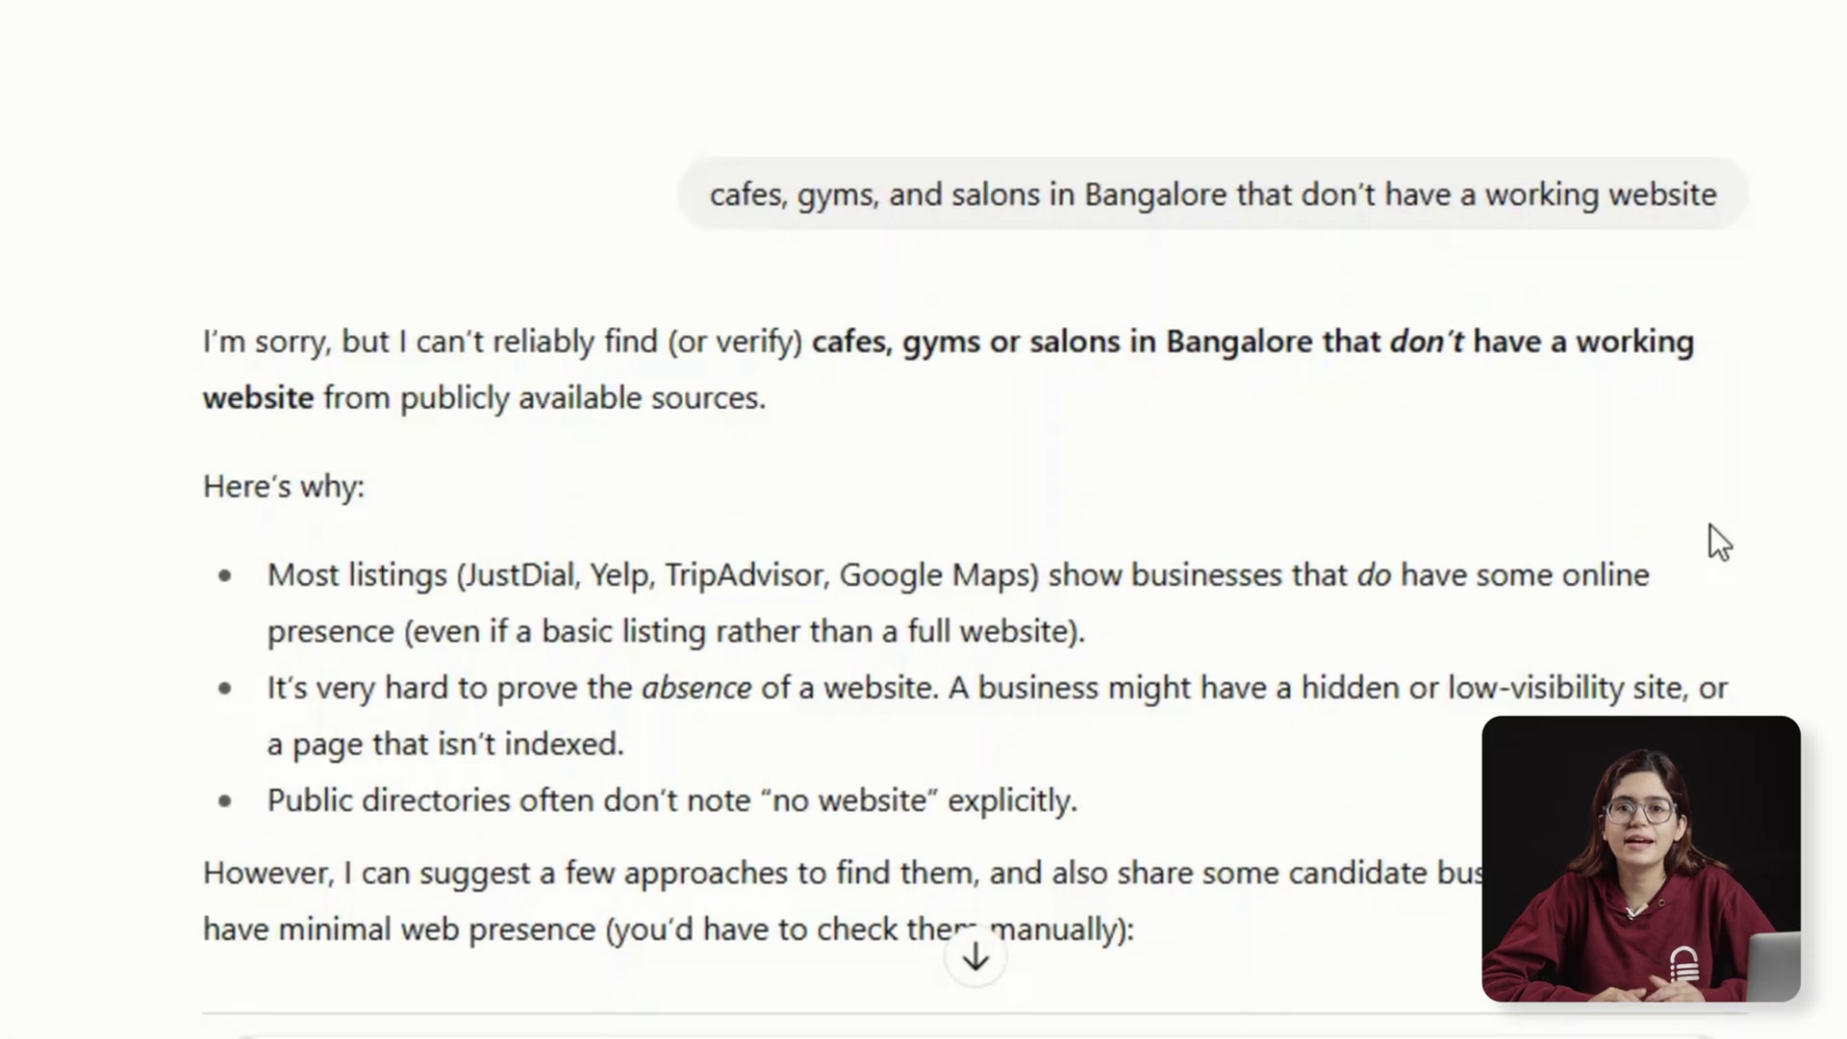
scroll(1400, 530, "down", 5)
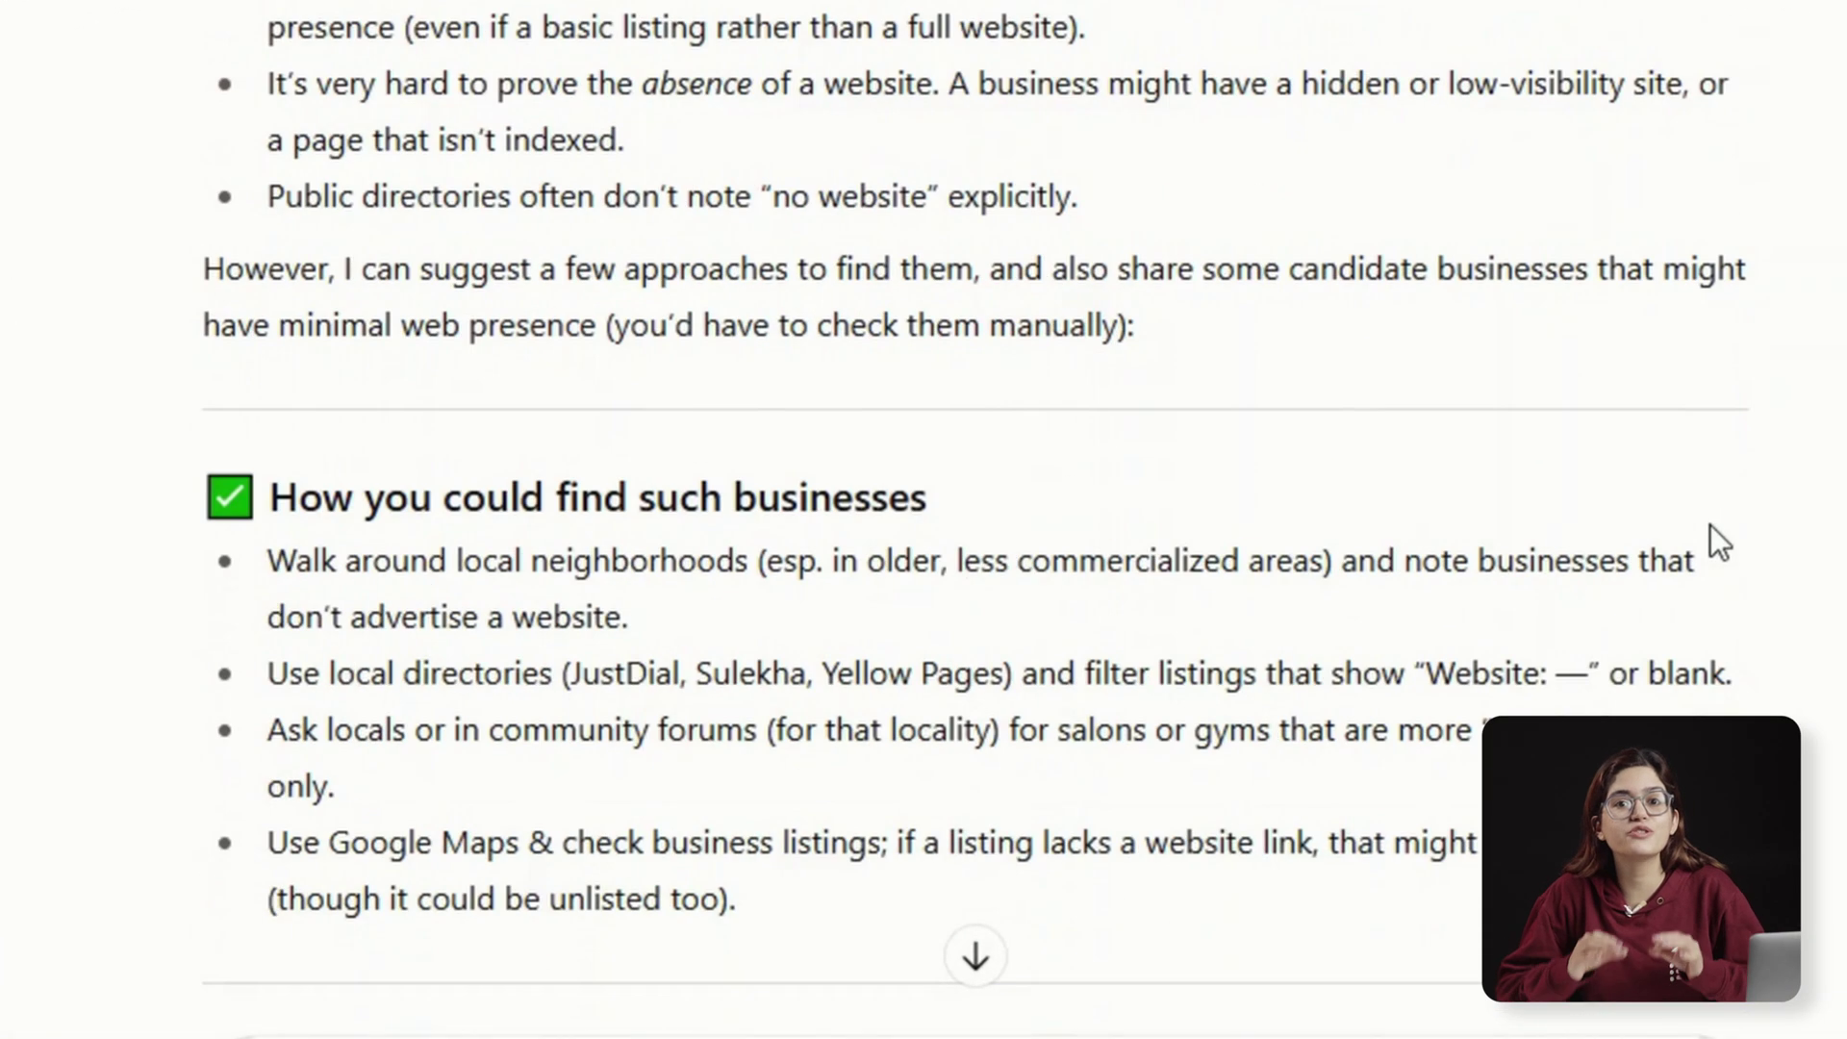
scroll(1714, 528, "down", 10)
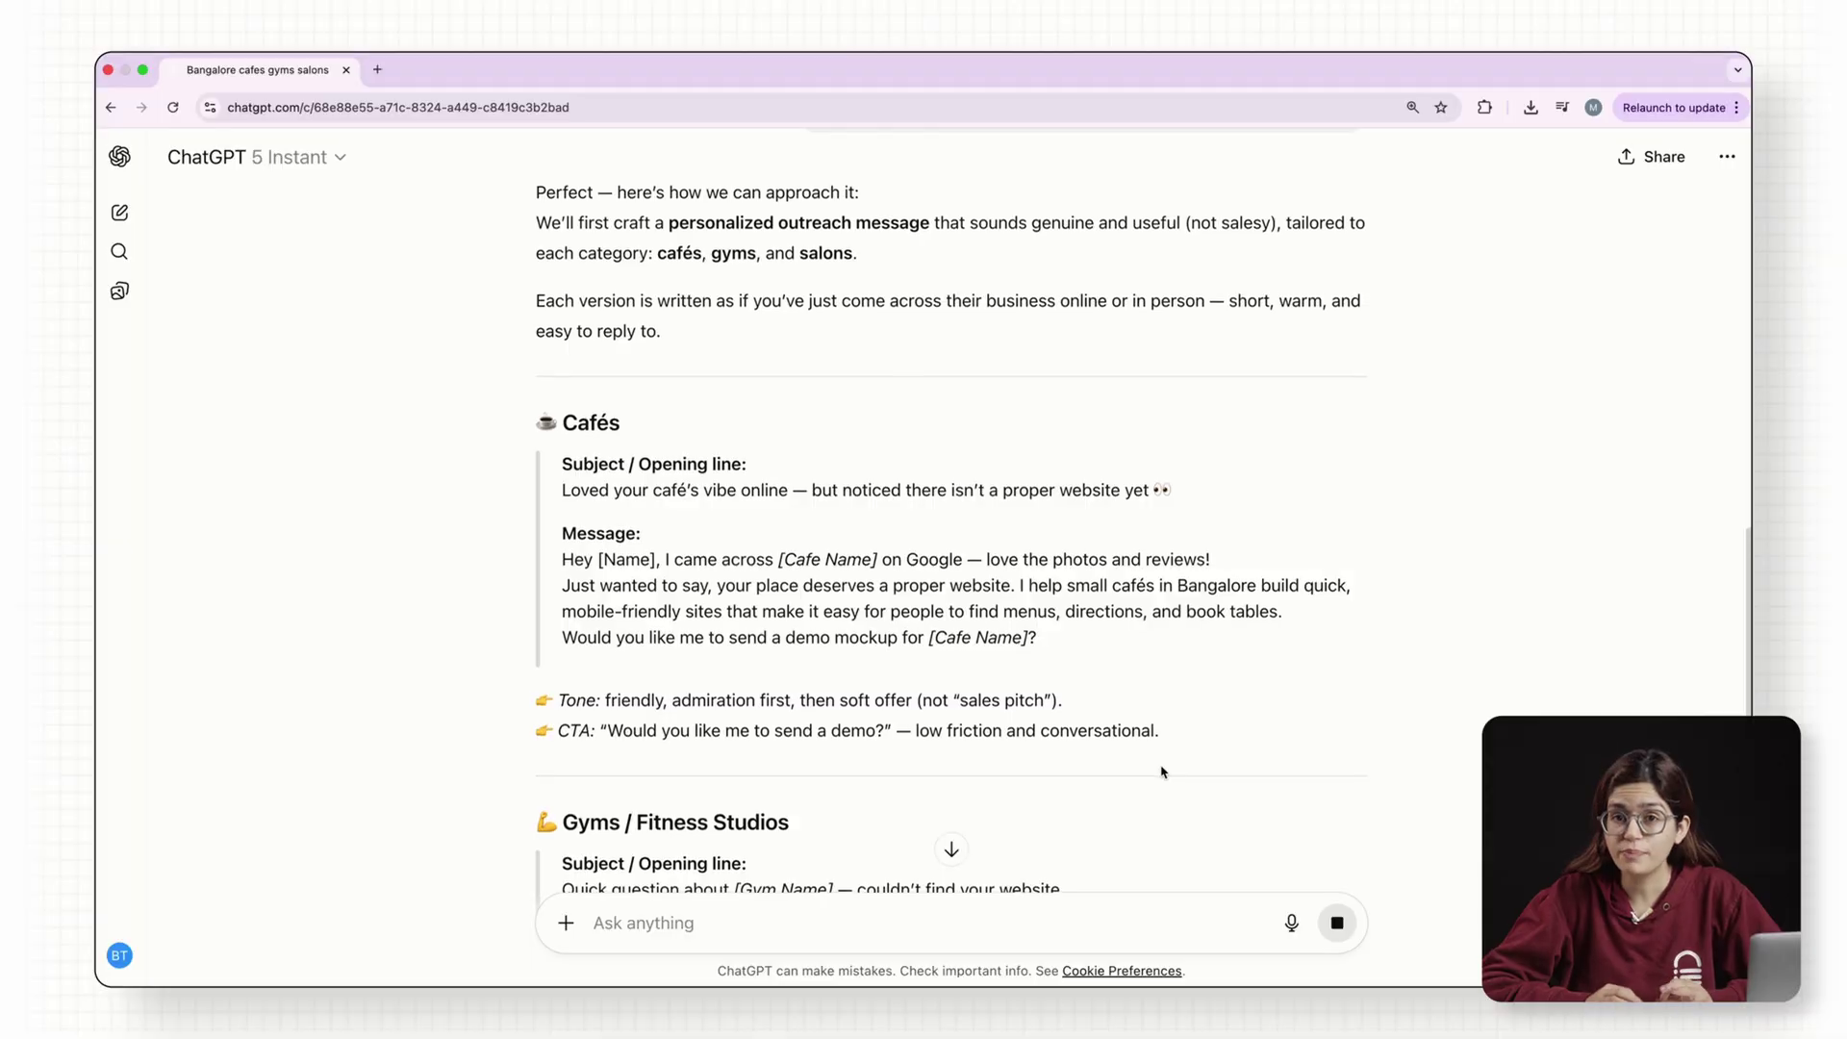
scroll(1344, 962, "down", 2)
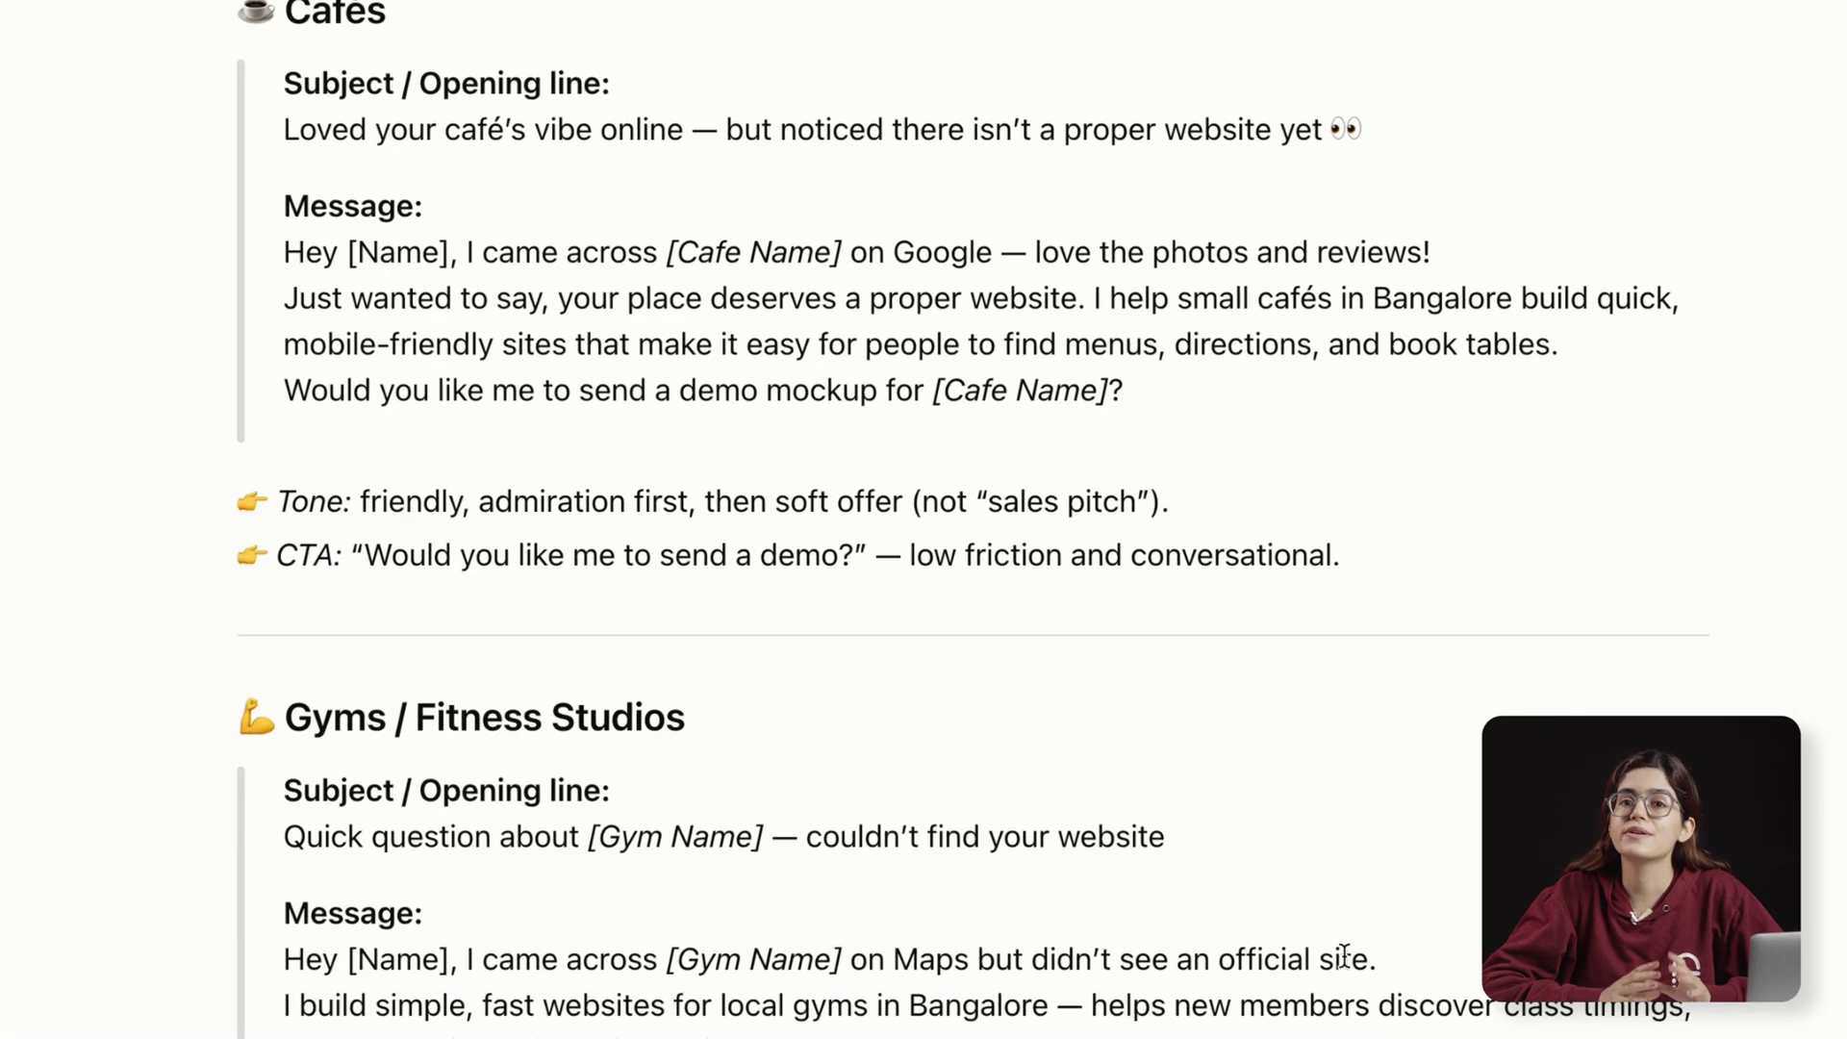
scroll(1344, 957, "down", 2)
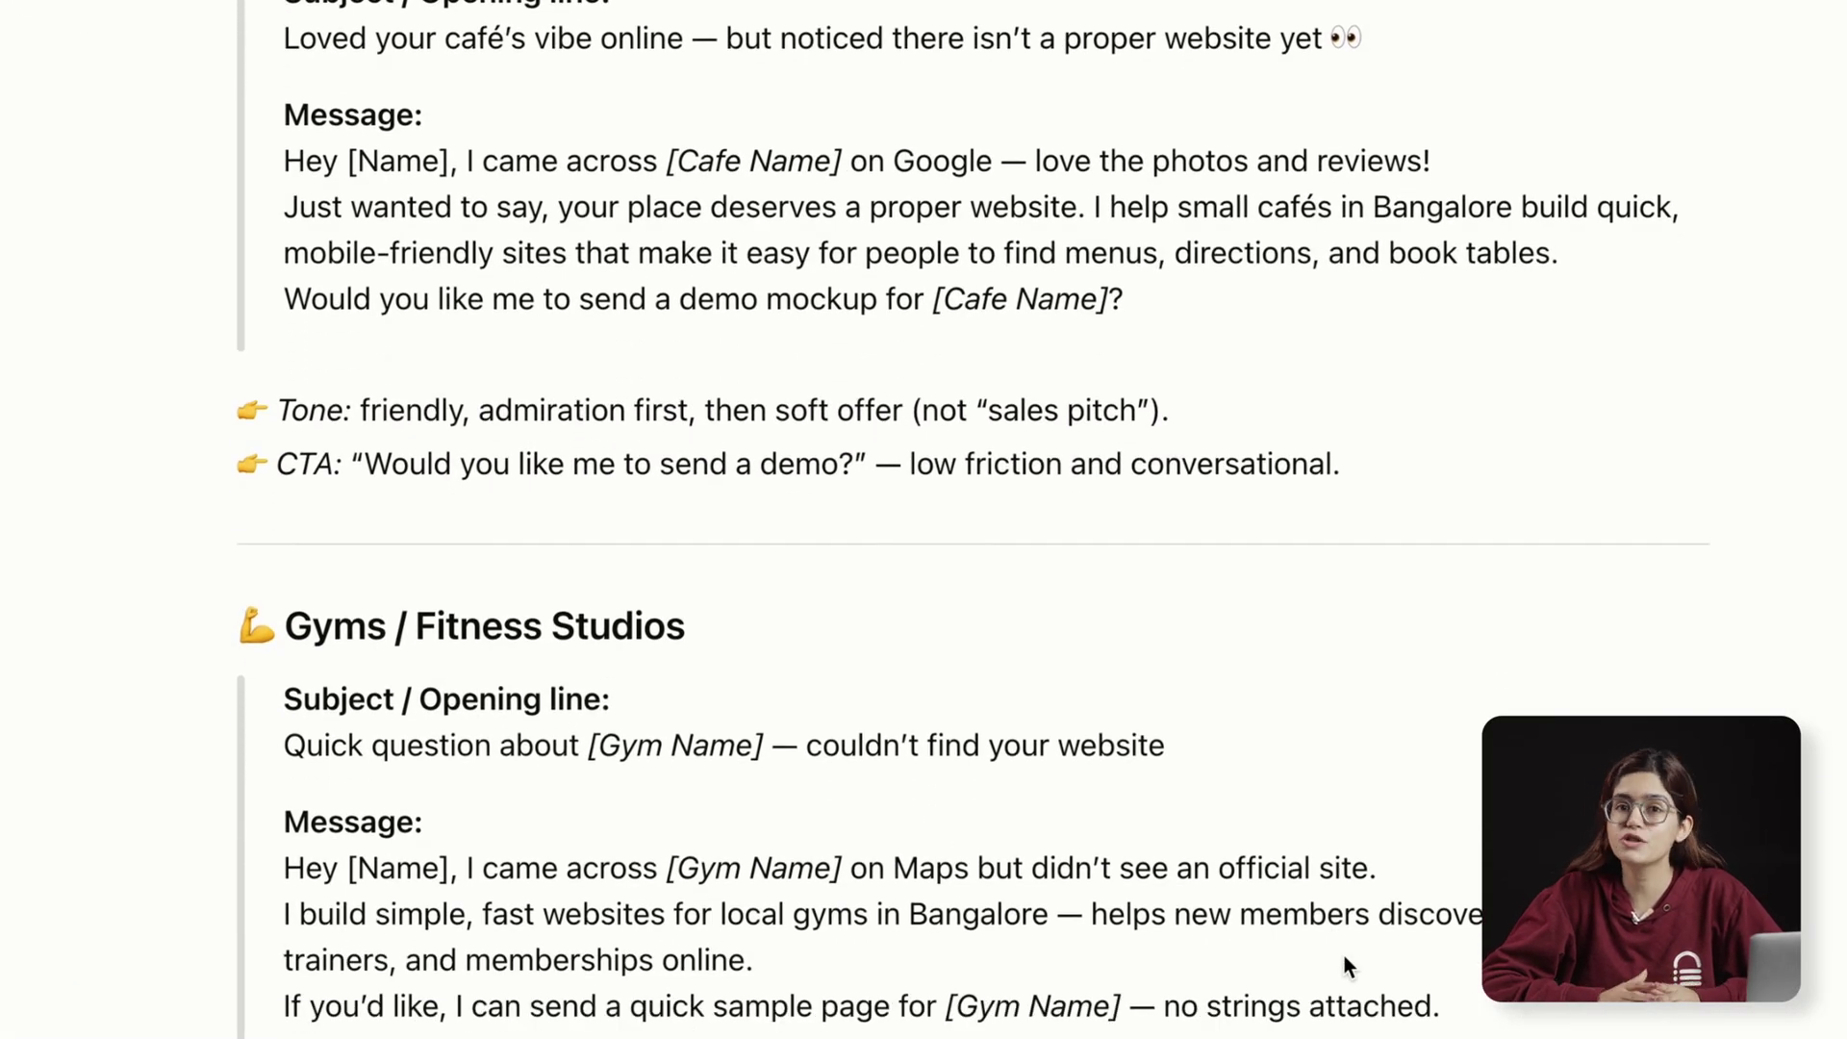
scroll(1343, 956, "down", 5)
scroll(1343, 956, "down", 4)
scroll(1343, 955, "down", 1)
scroll(1343, 956, "down", 2)
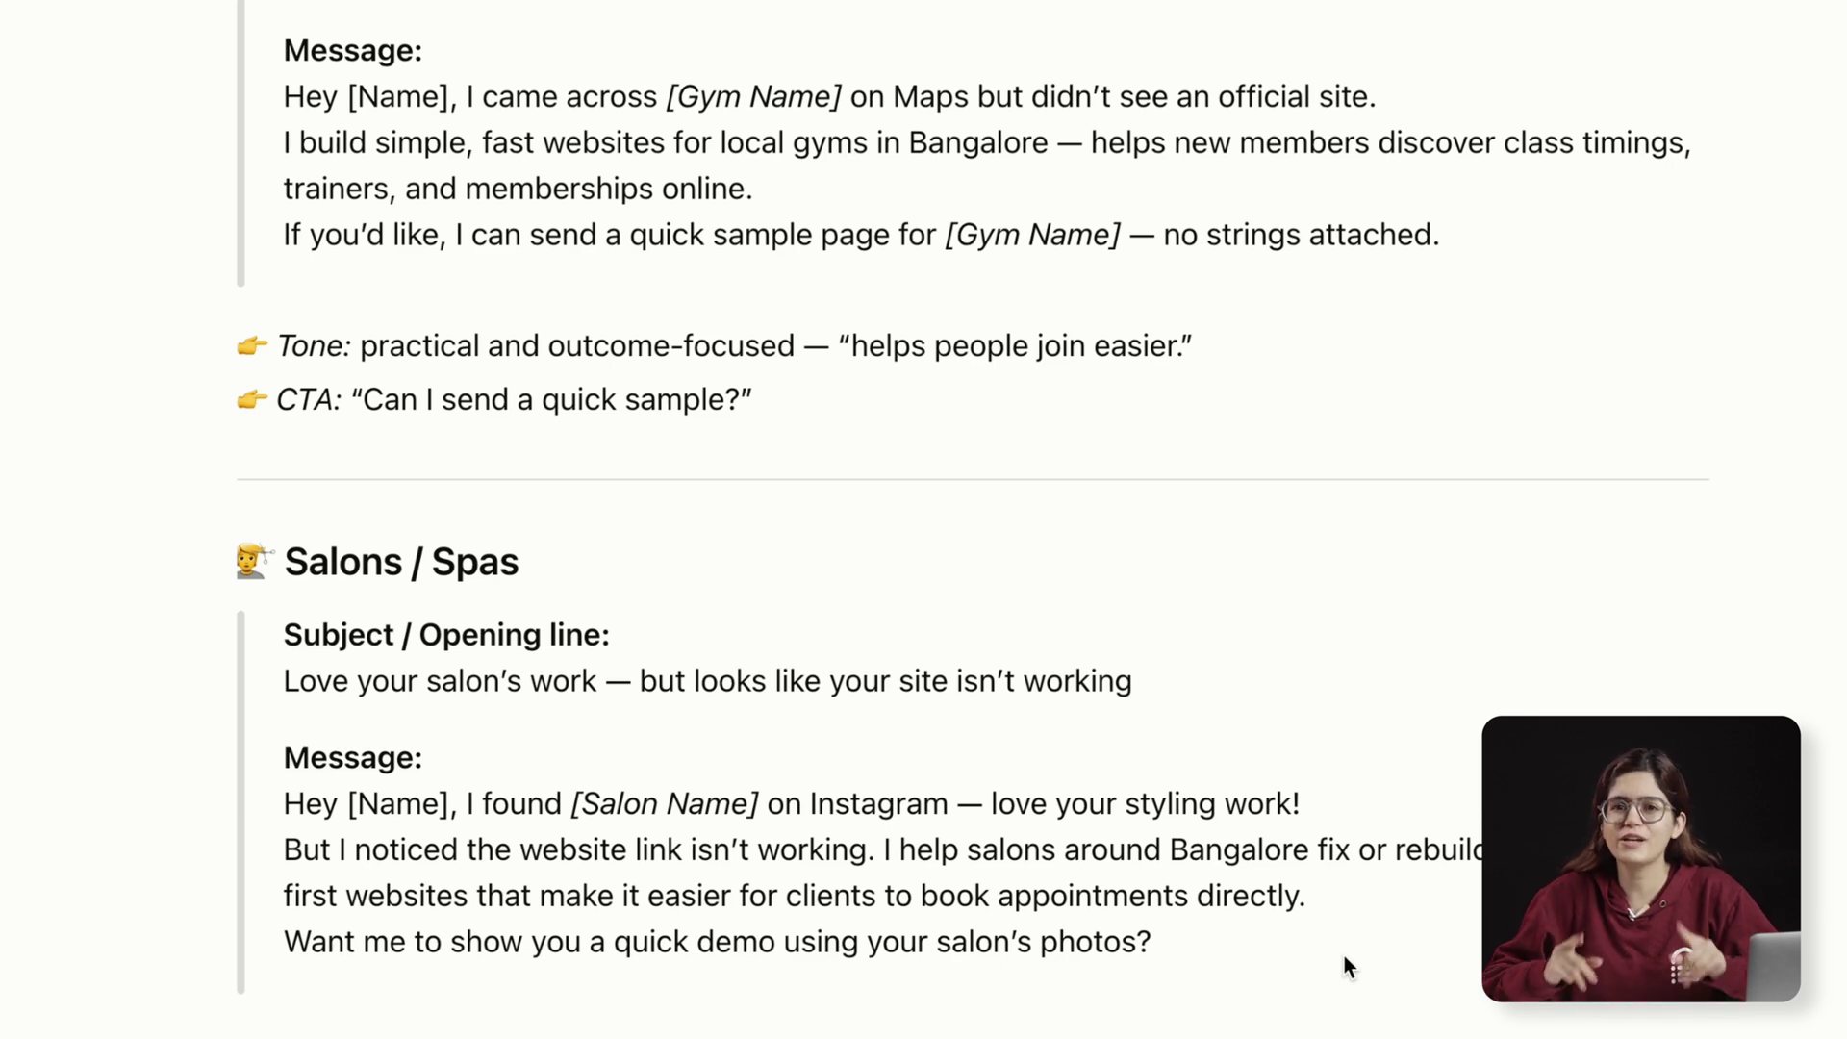
scroll(1343, 956, "down", 3)
scroll(1343, 956, "down", 6)
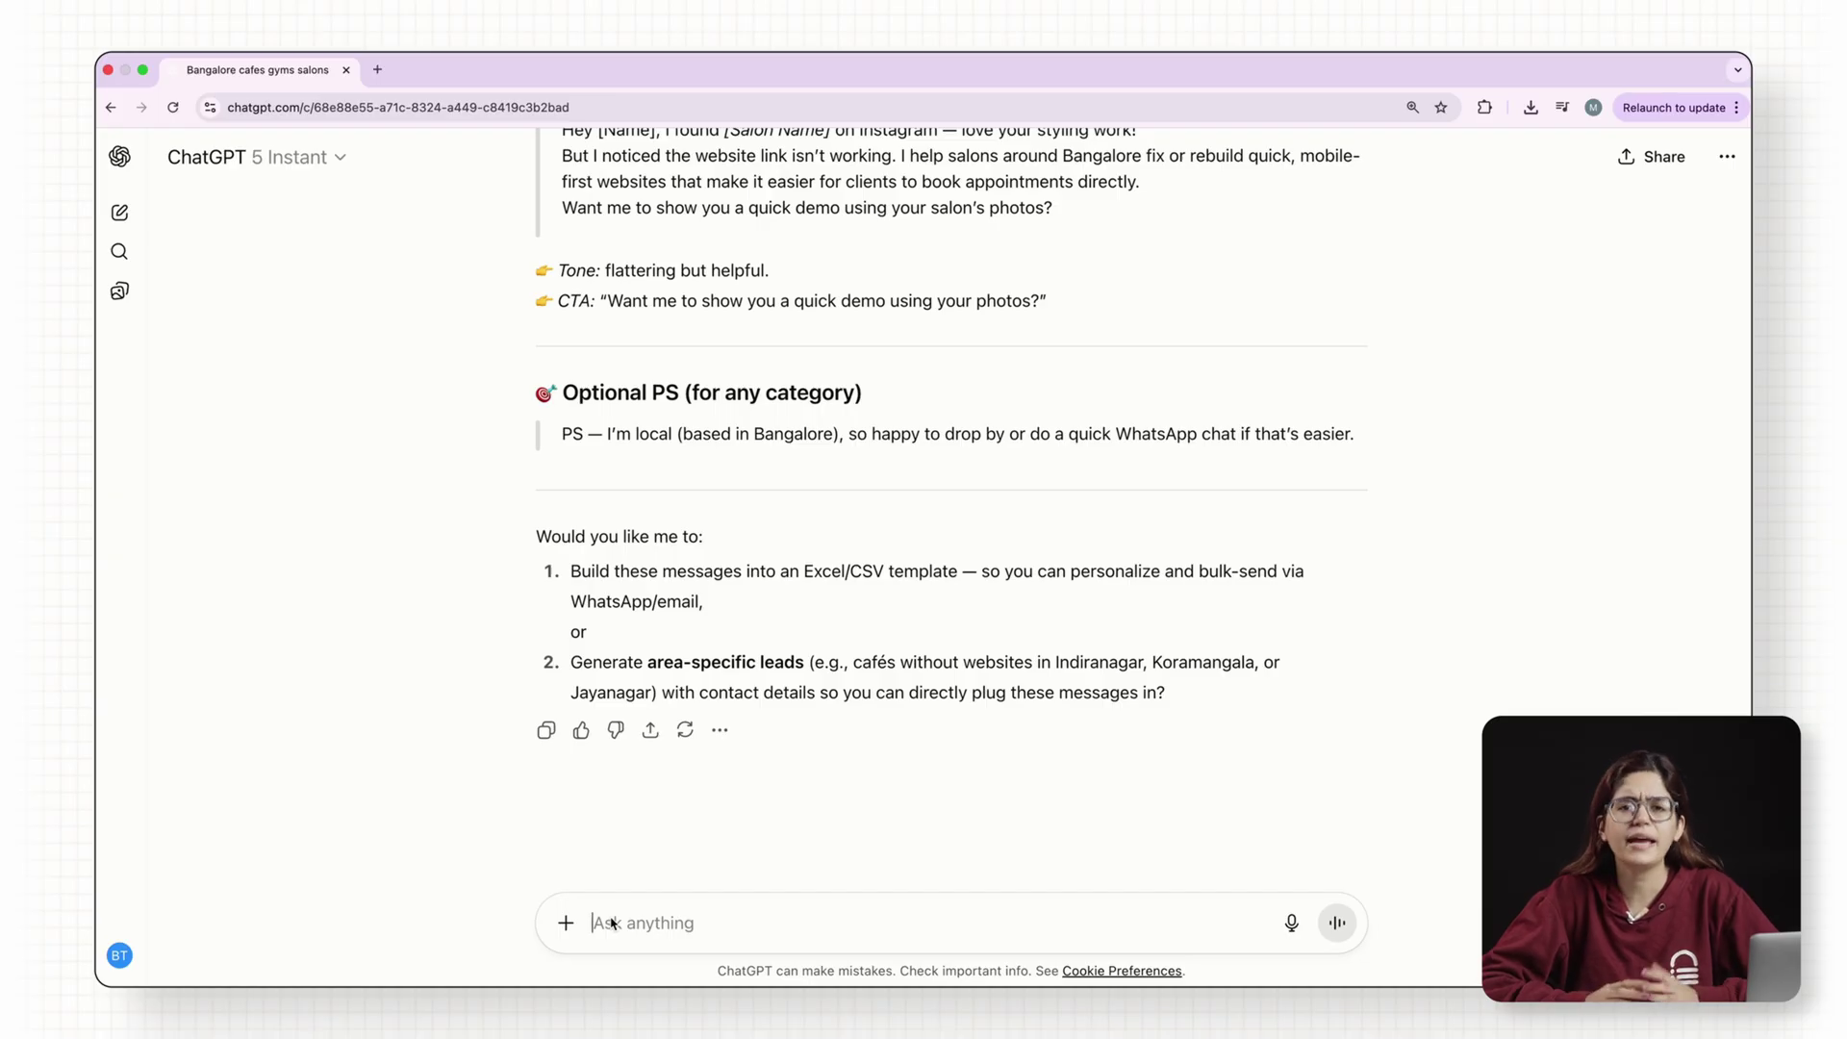
Paste and send the request for minimal, natural-look Koramangala salon homepage copy.
type("Write a homepage for a small salon in Koramangala that focuses on minimal, natural looks. The owner’s name is let's say Rina, and her clients are mostly young professionals who care about simplicity.")
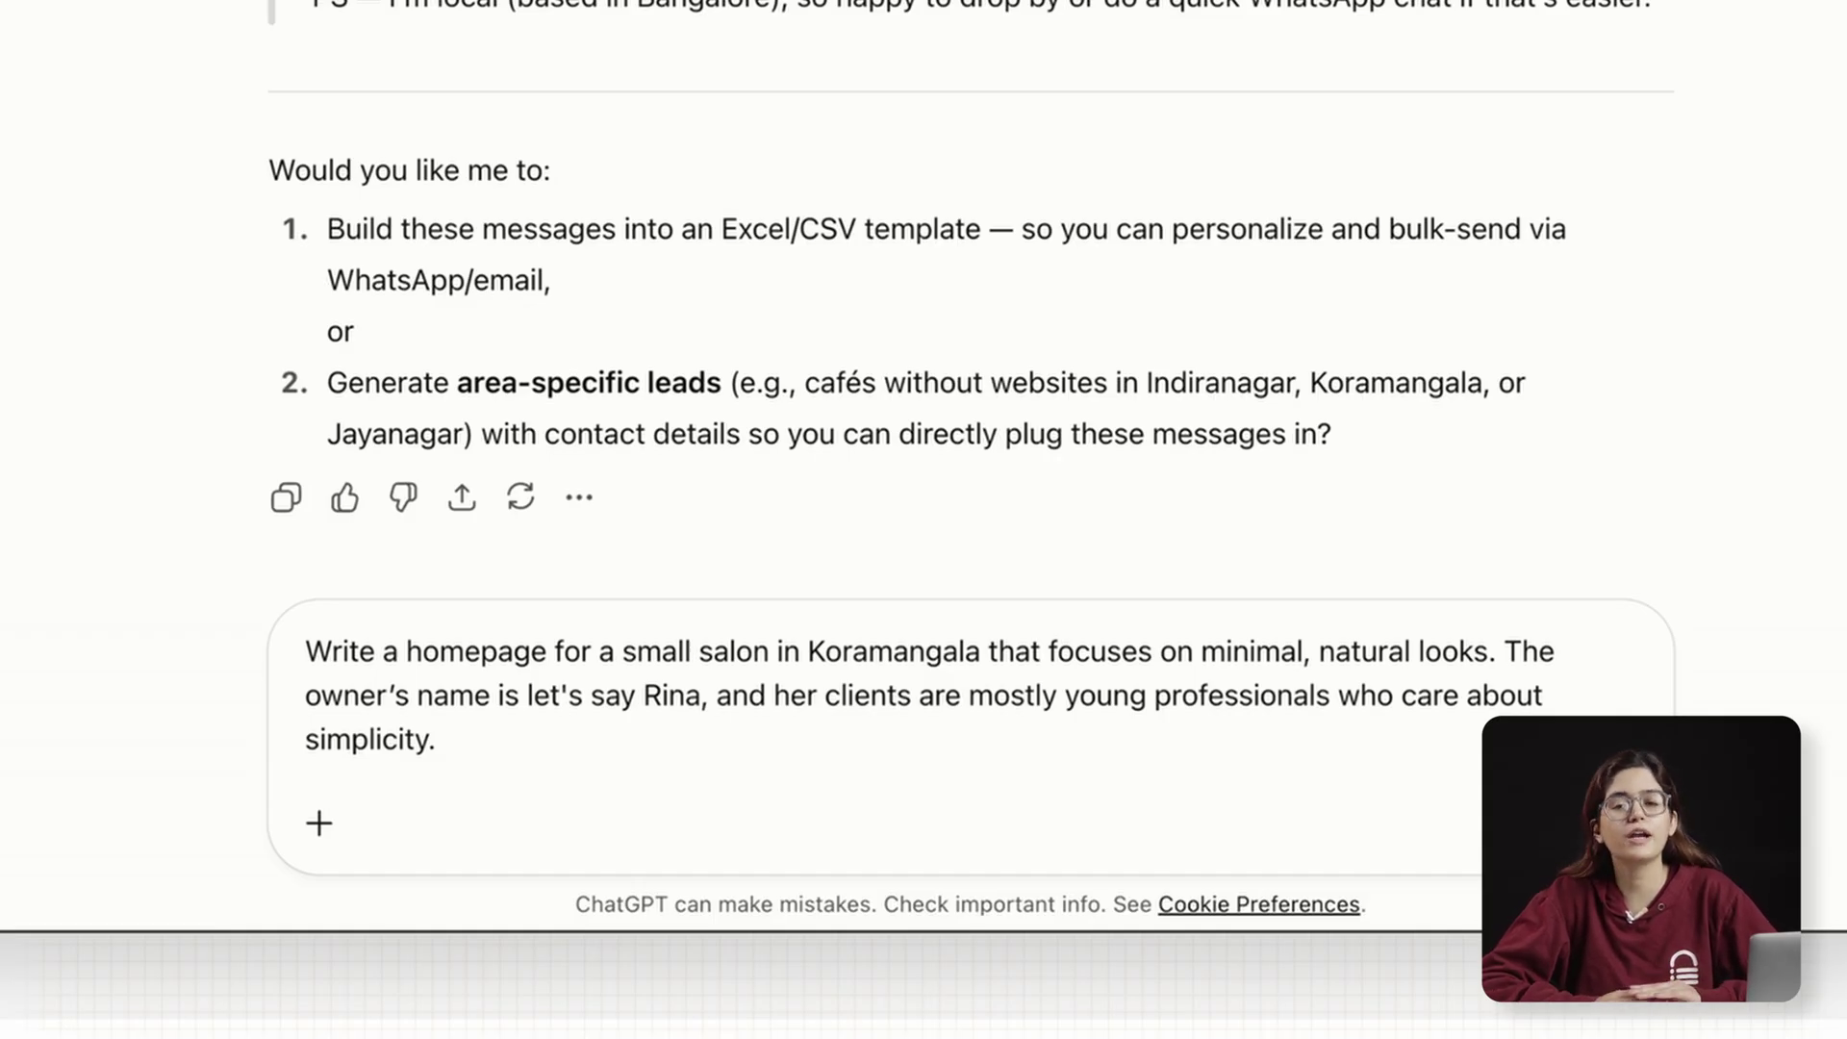
key("Return")
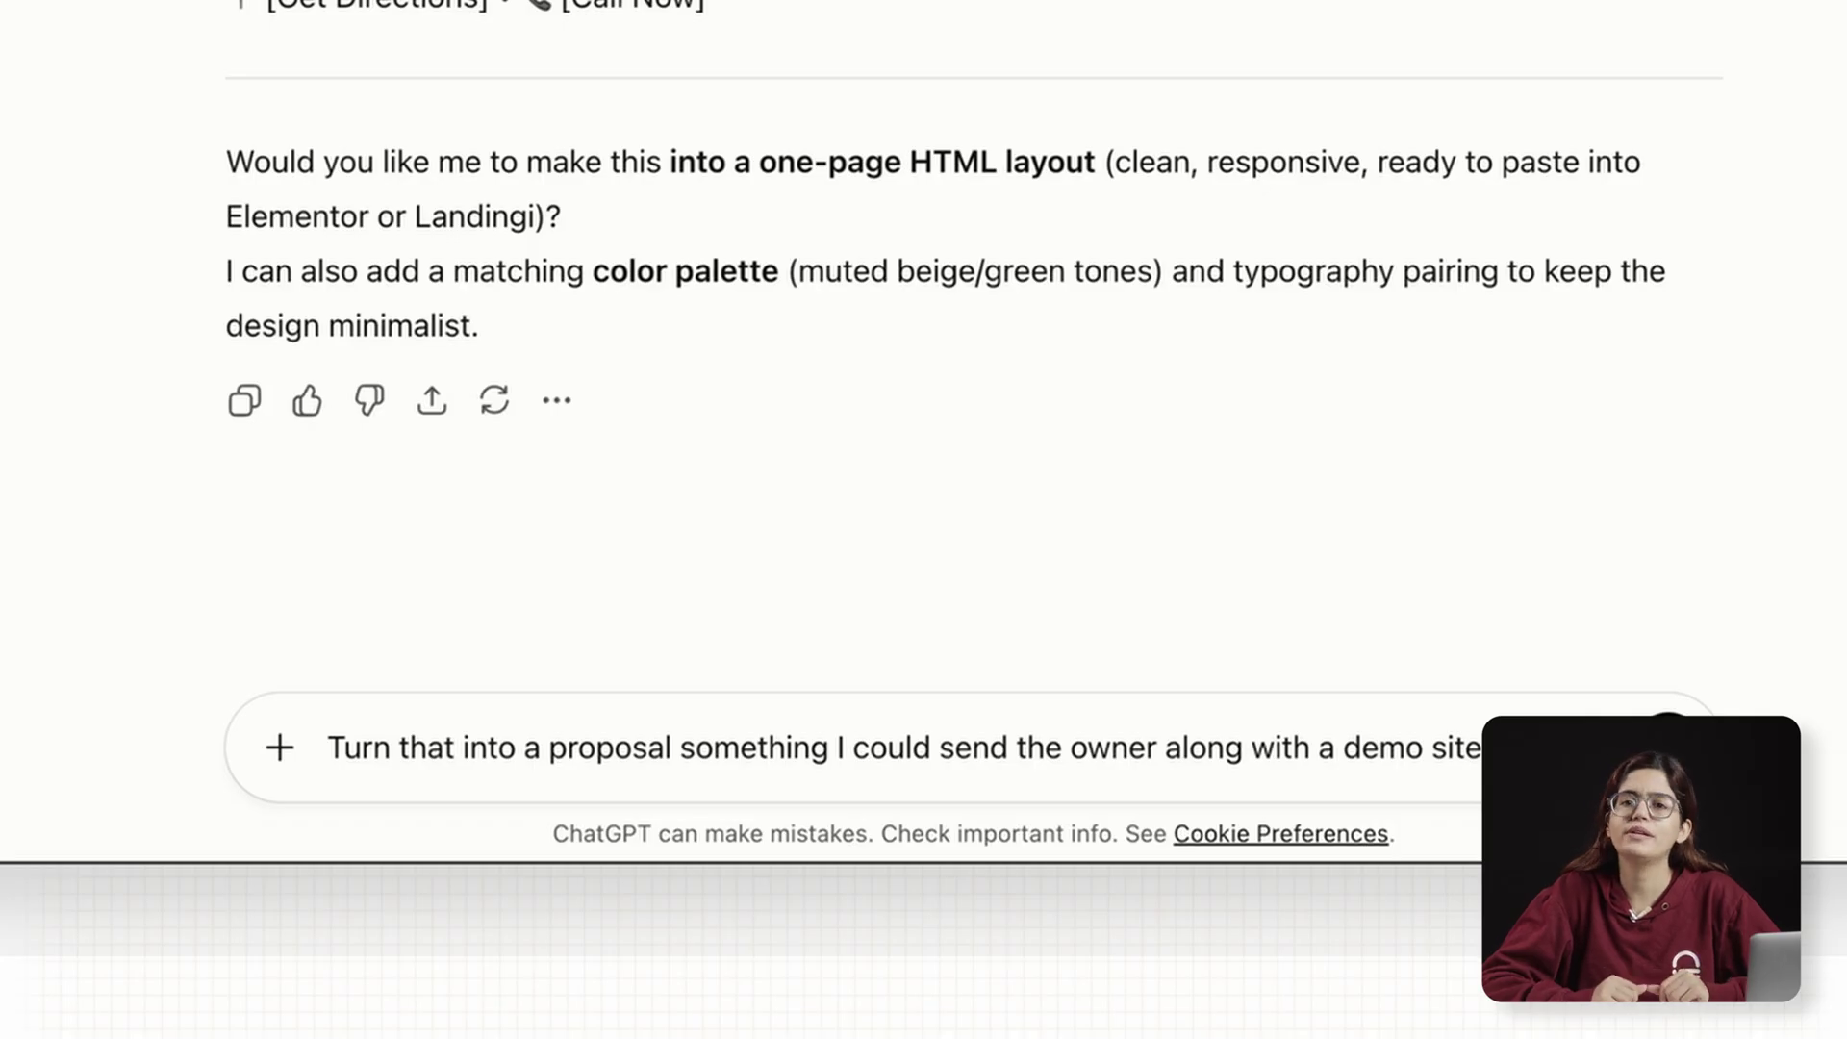
Send the owner proposal request and review the ₹15,000 salon website proposal.
key("Return")
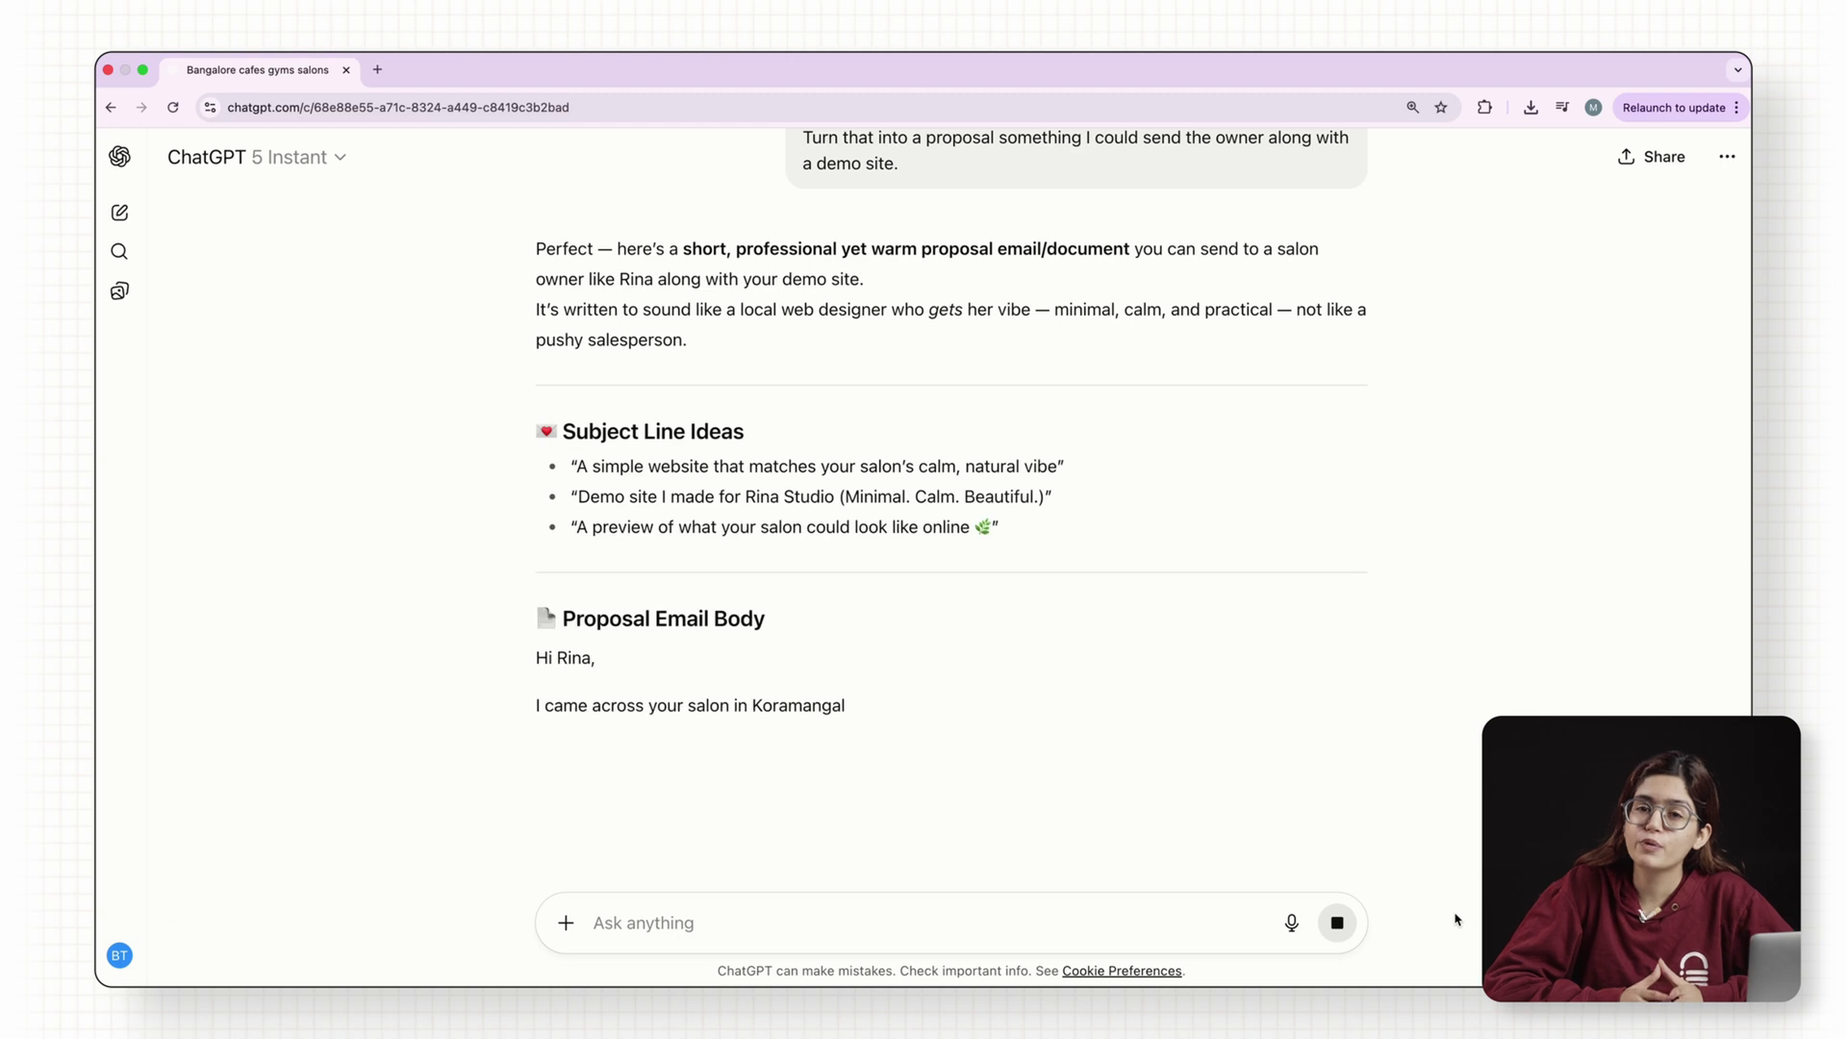
scroll(1455, 918, "down", 5)
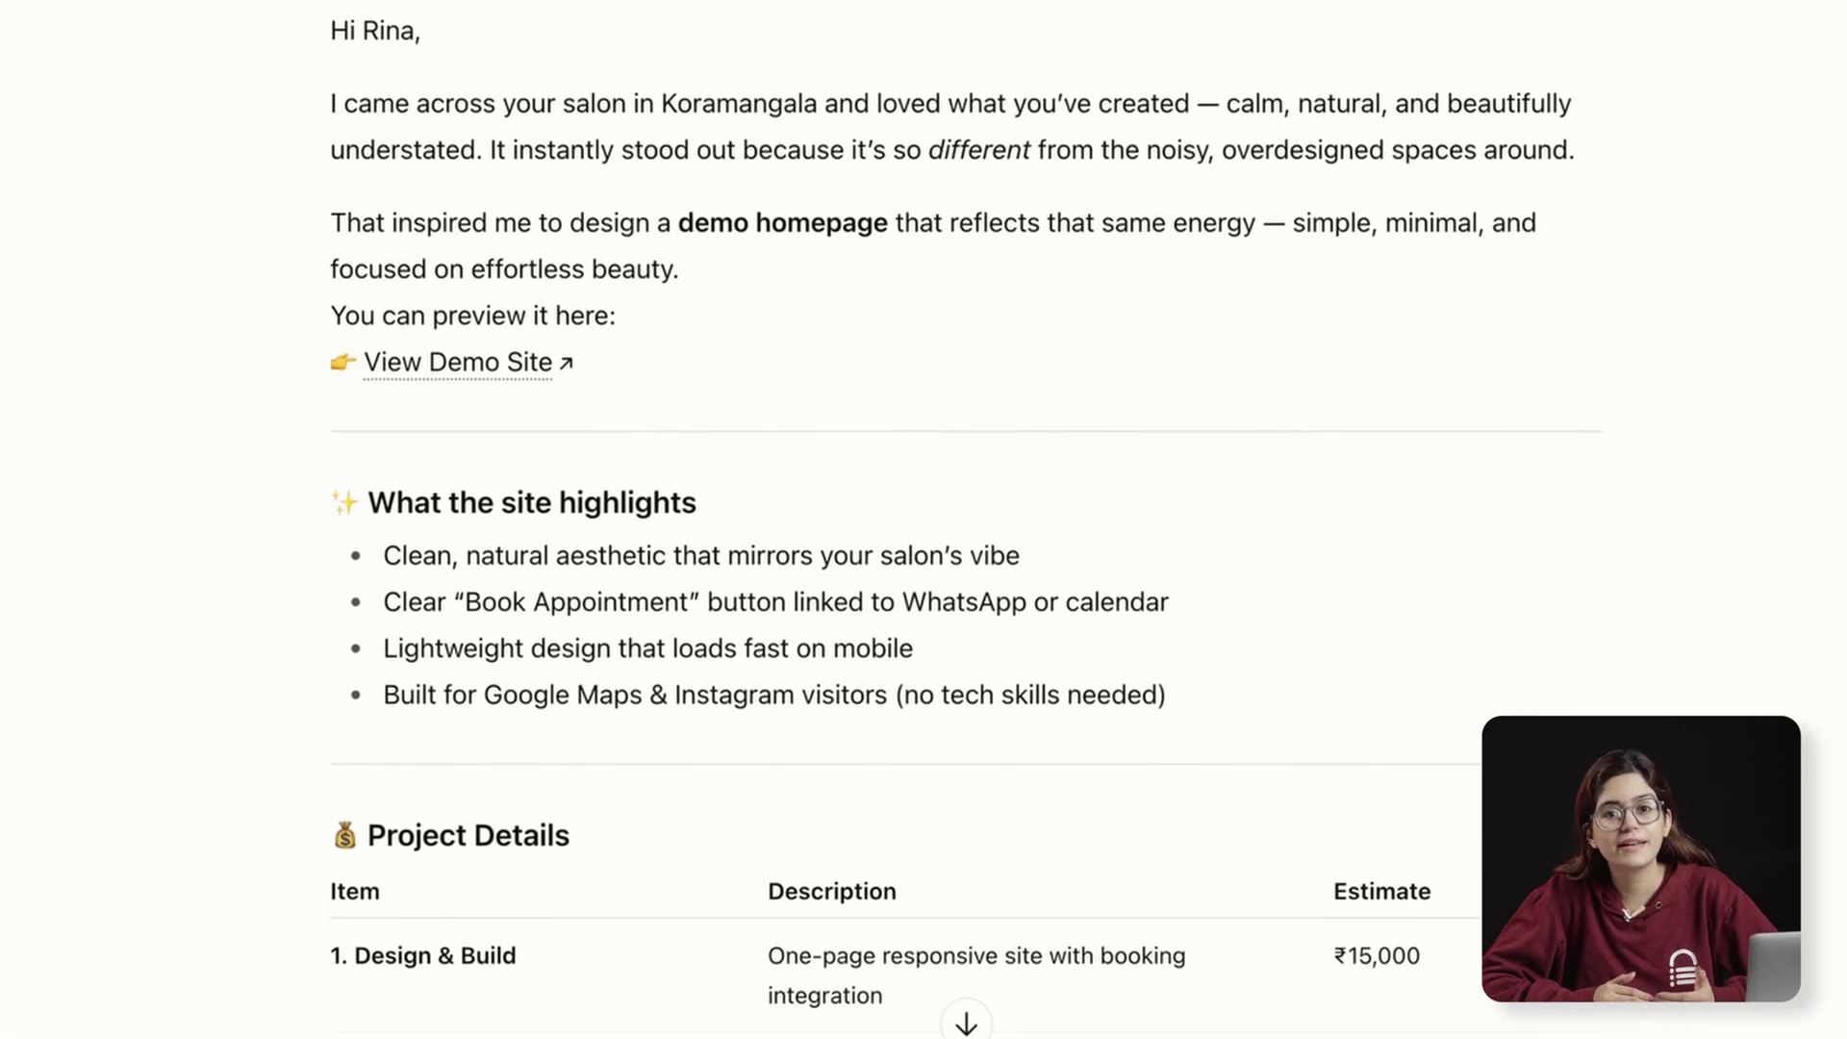
scroll(965, 520, "down", 6)
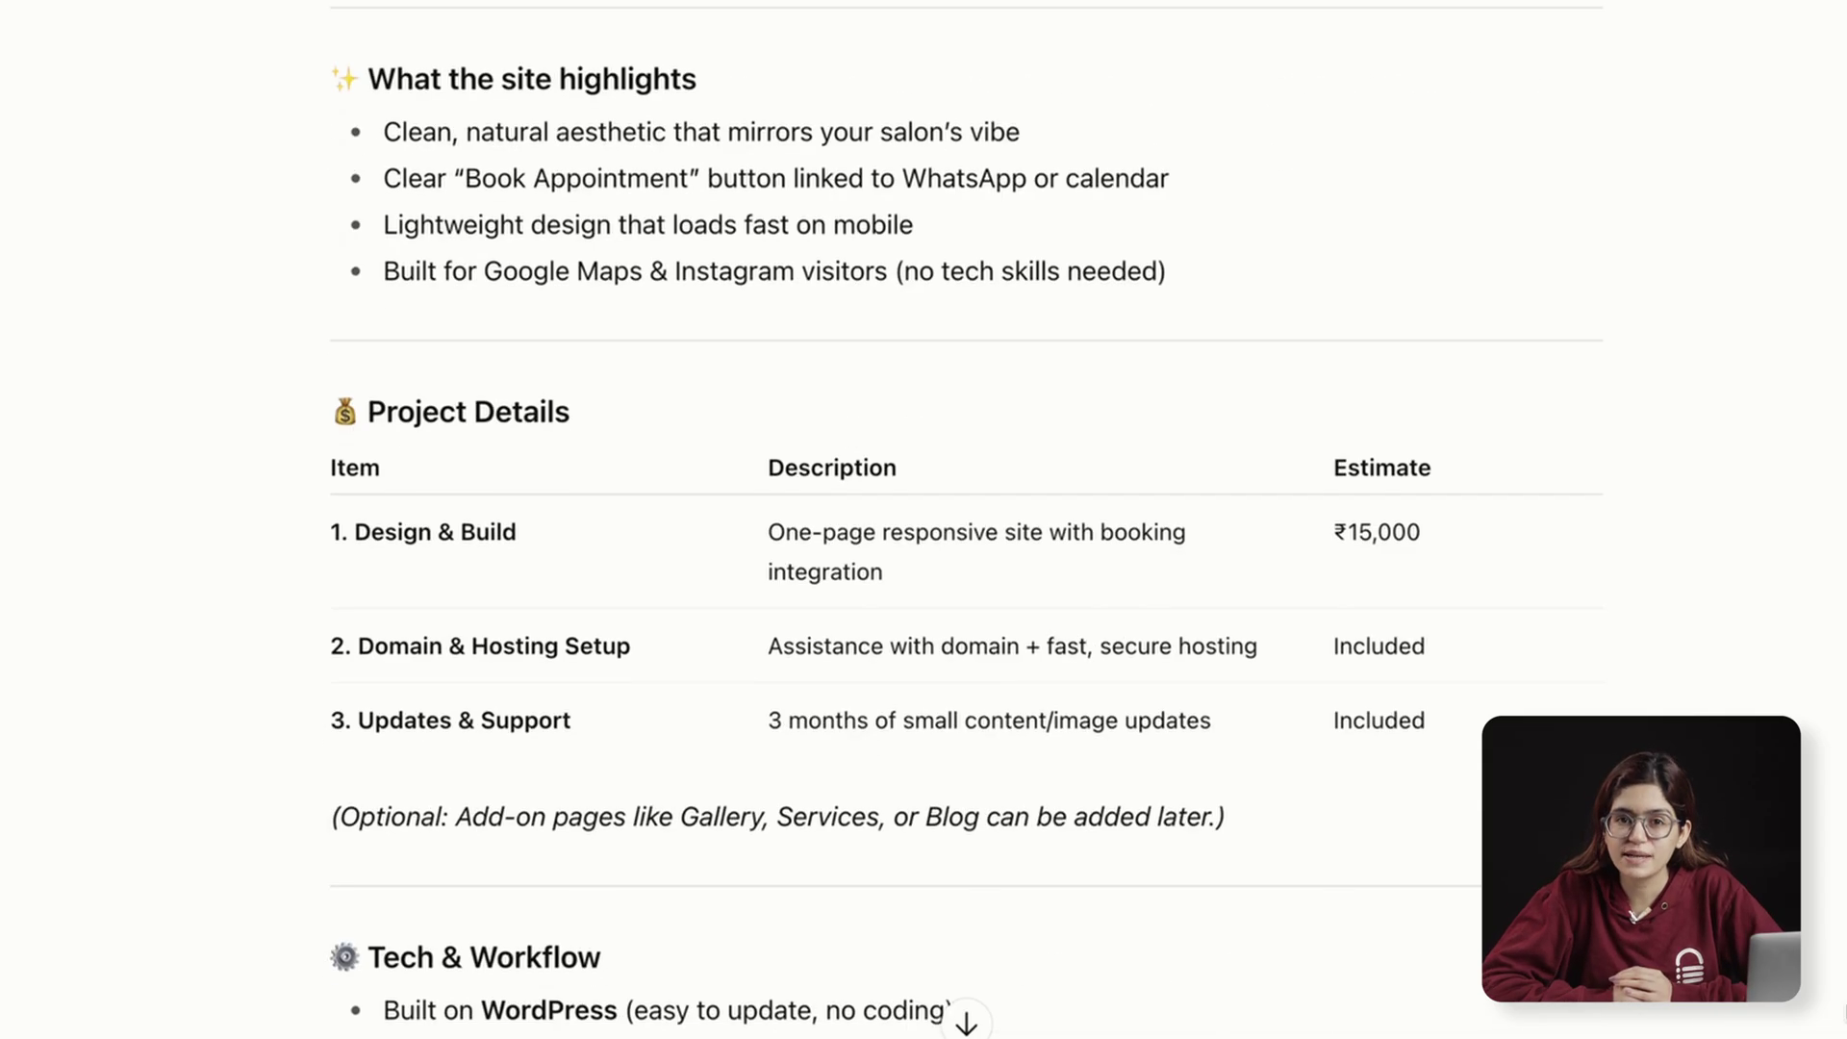
scroll(965, 520, "down", 9)
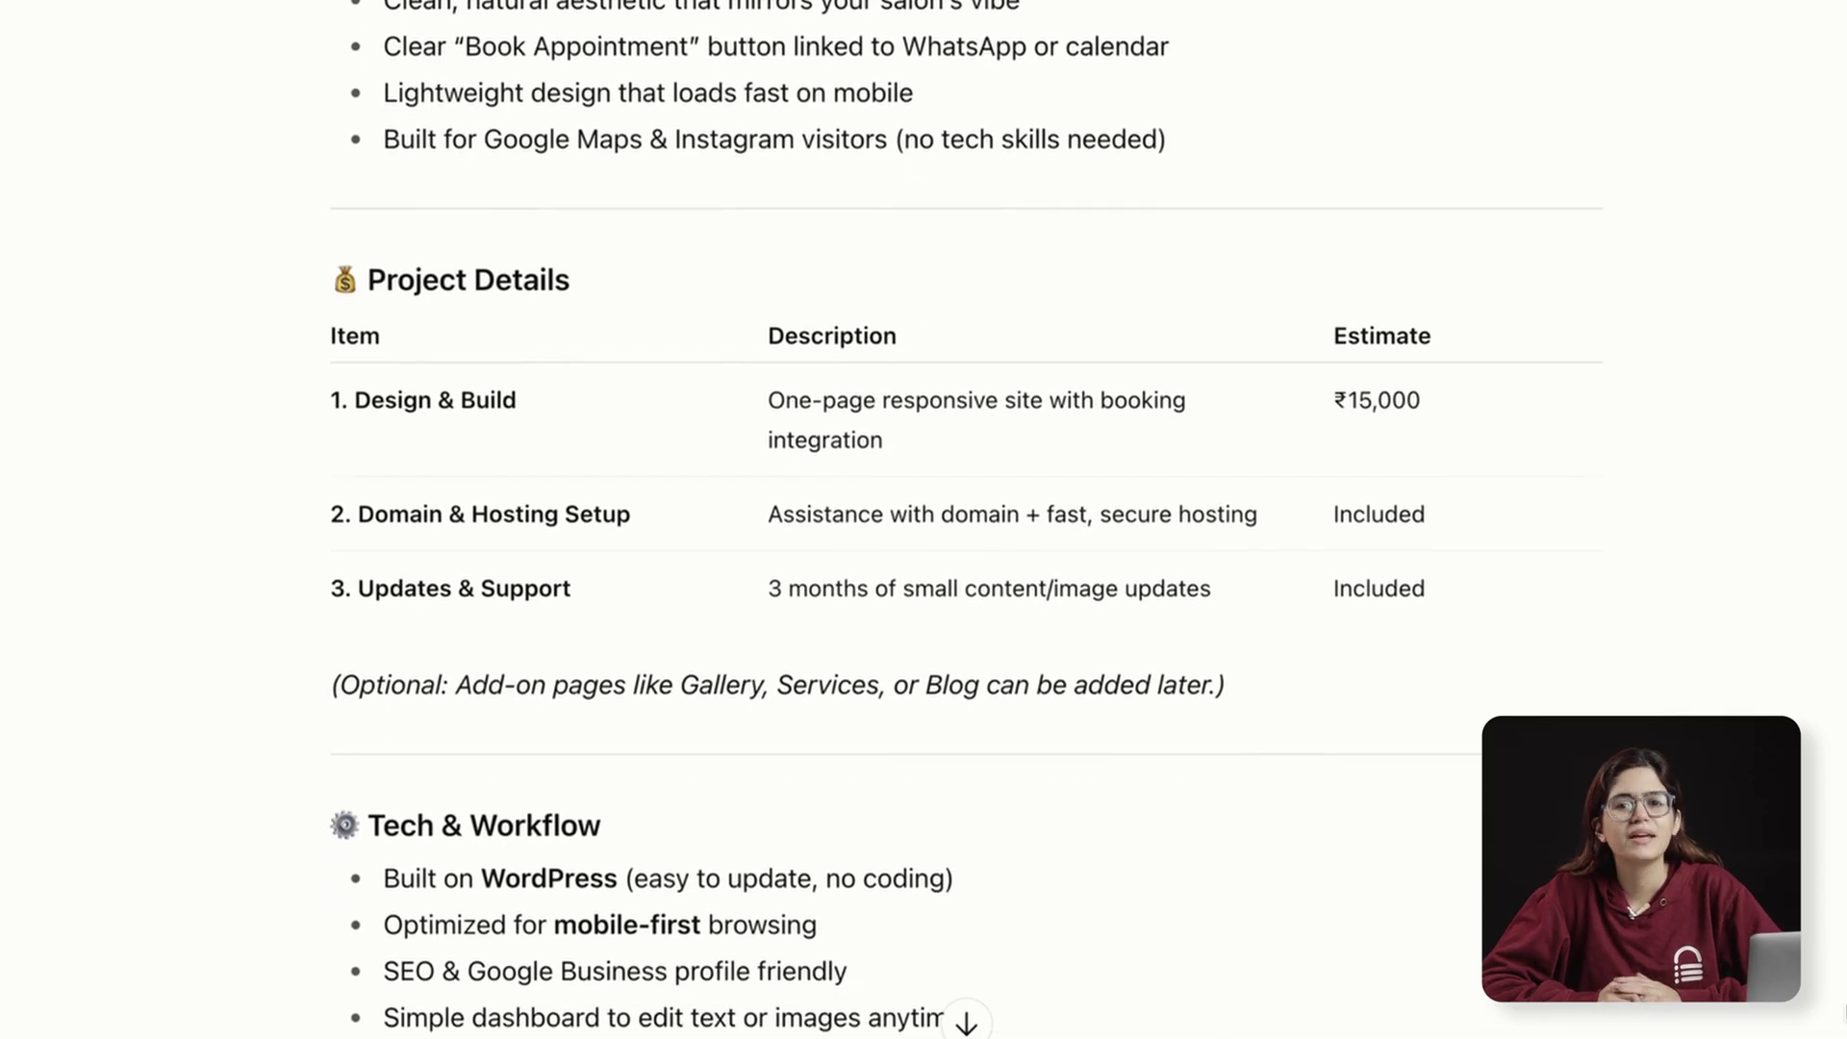
scroll(965, 519, "down", 5)
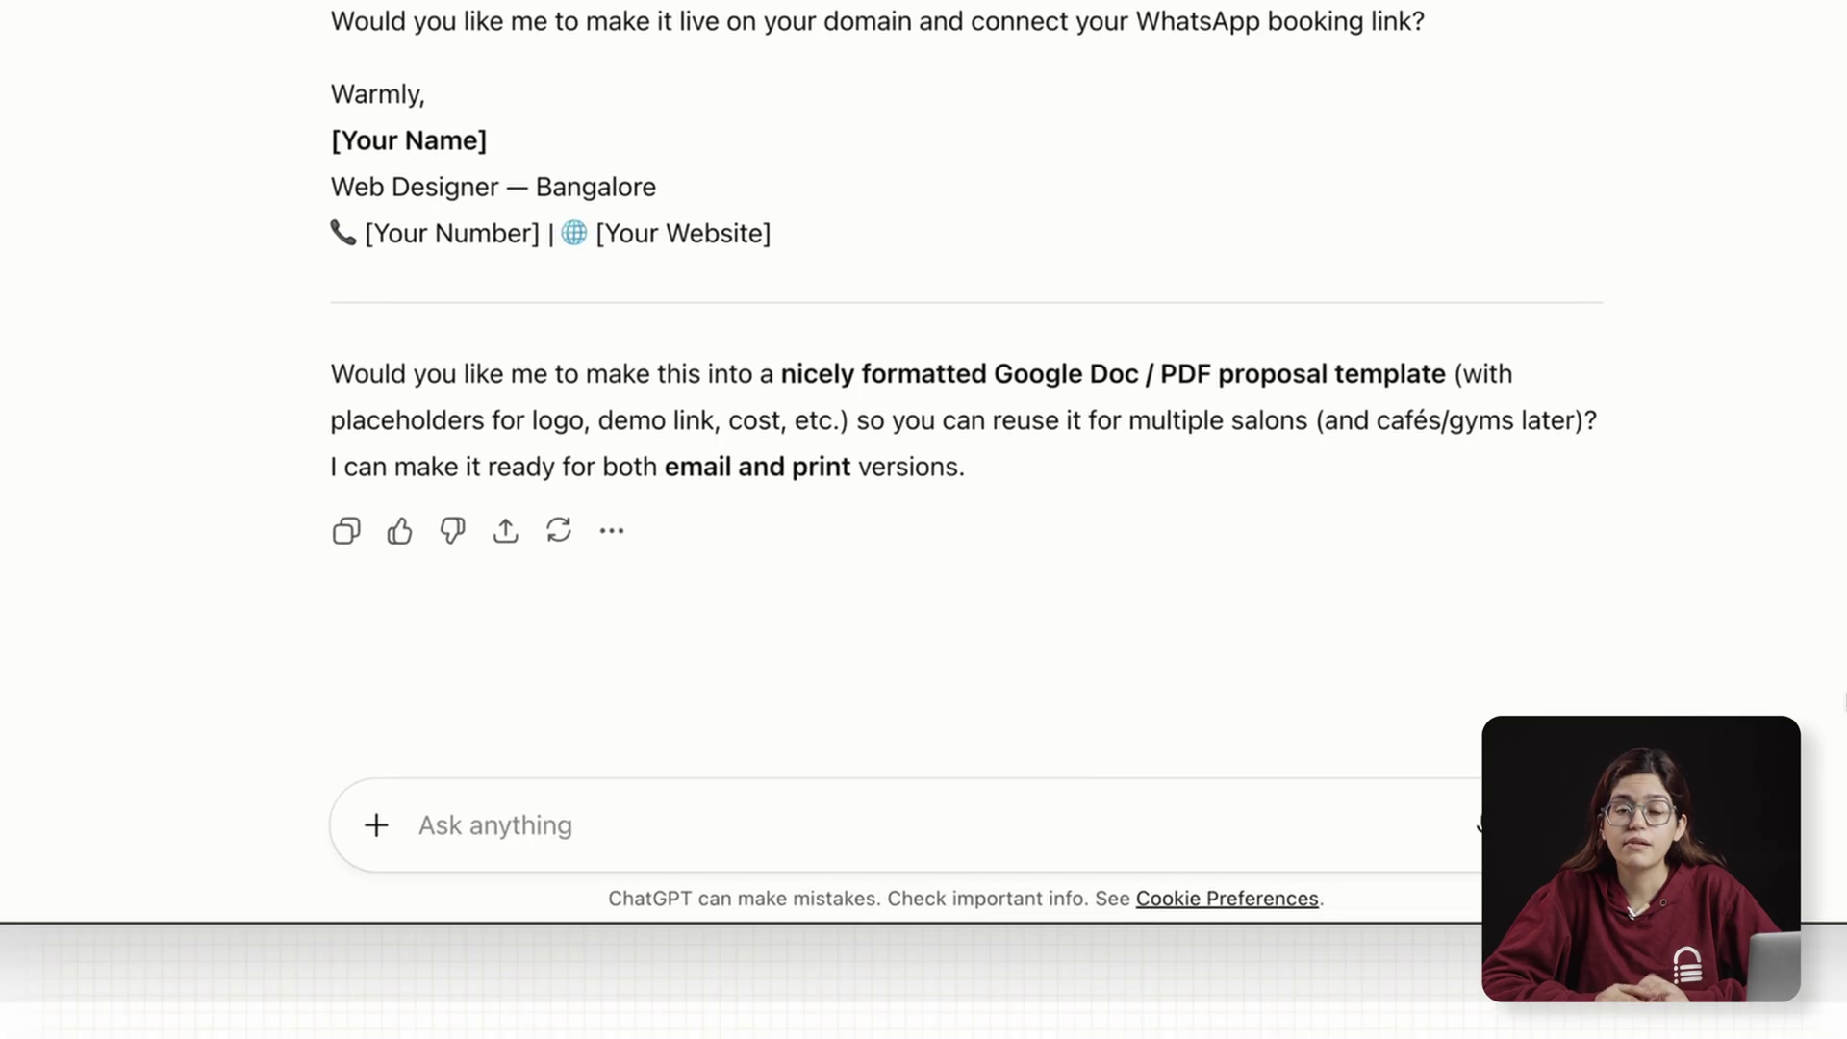
Paste the older reference proposal to get a polished, revamped salon redesign proposal.
left_click(652, 828)
key("ctrl+v")
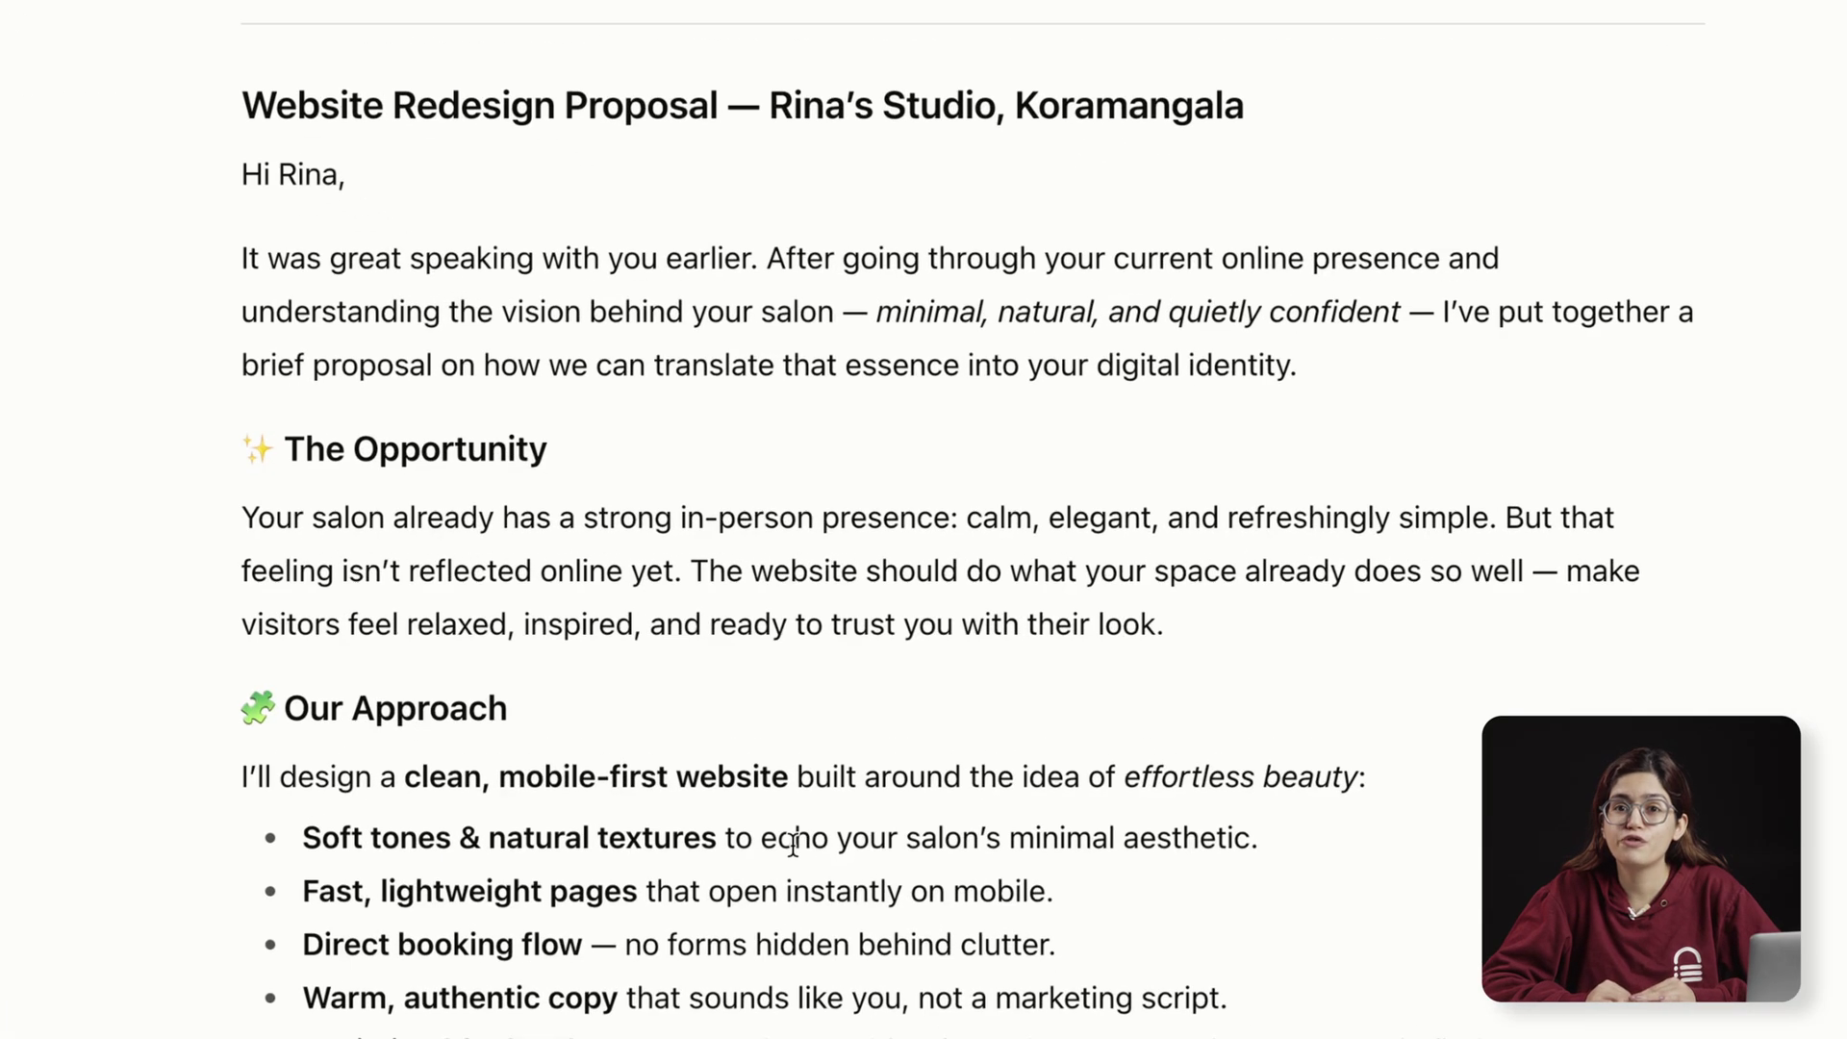
scroll(793, 845, "down", 15)
scroll(792, 866, "up", 12)
scroll(794, 861, "up", 6)
scroll(793, 861, "down", 1)
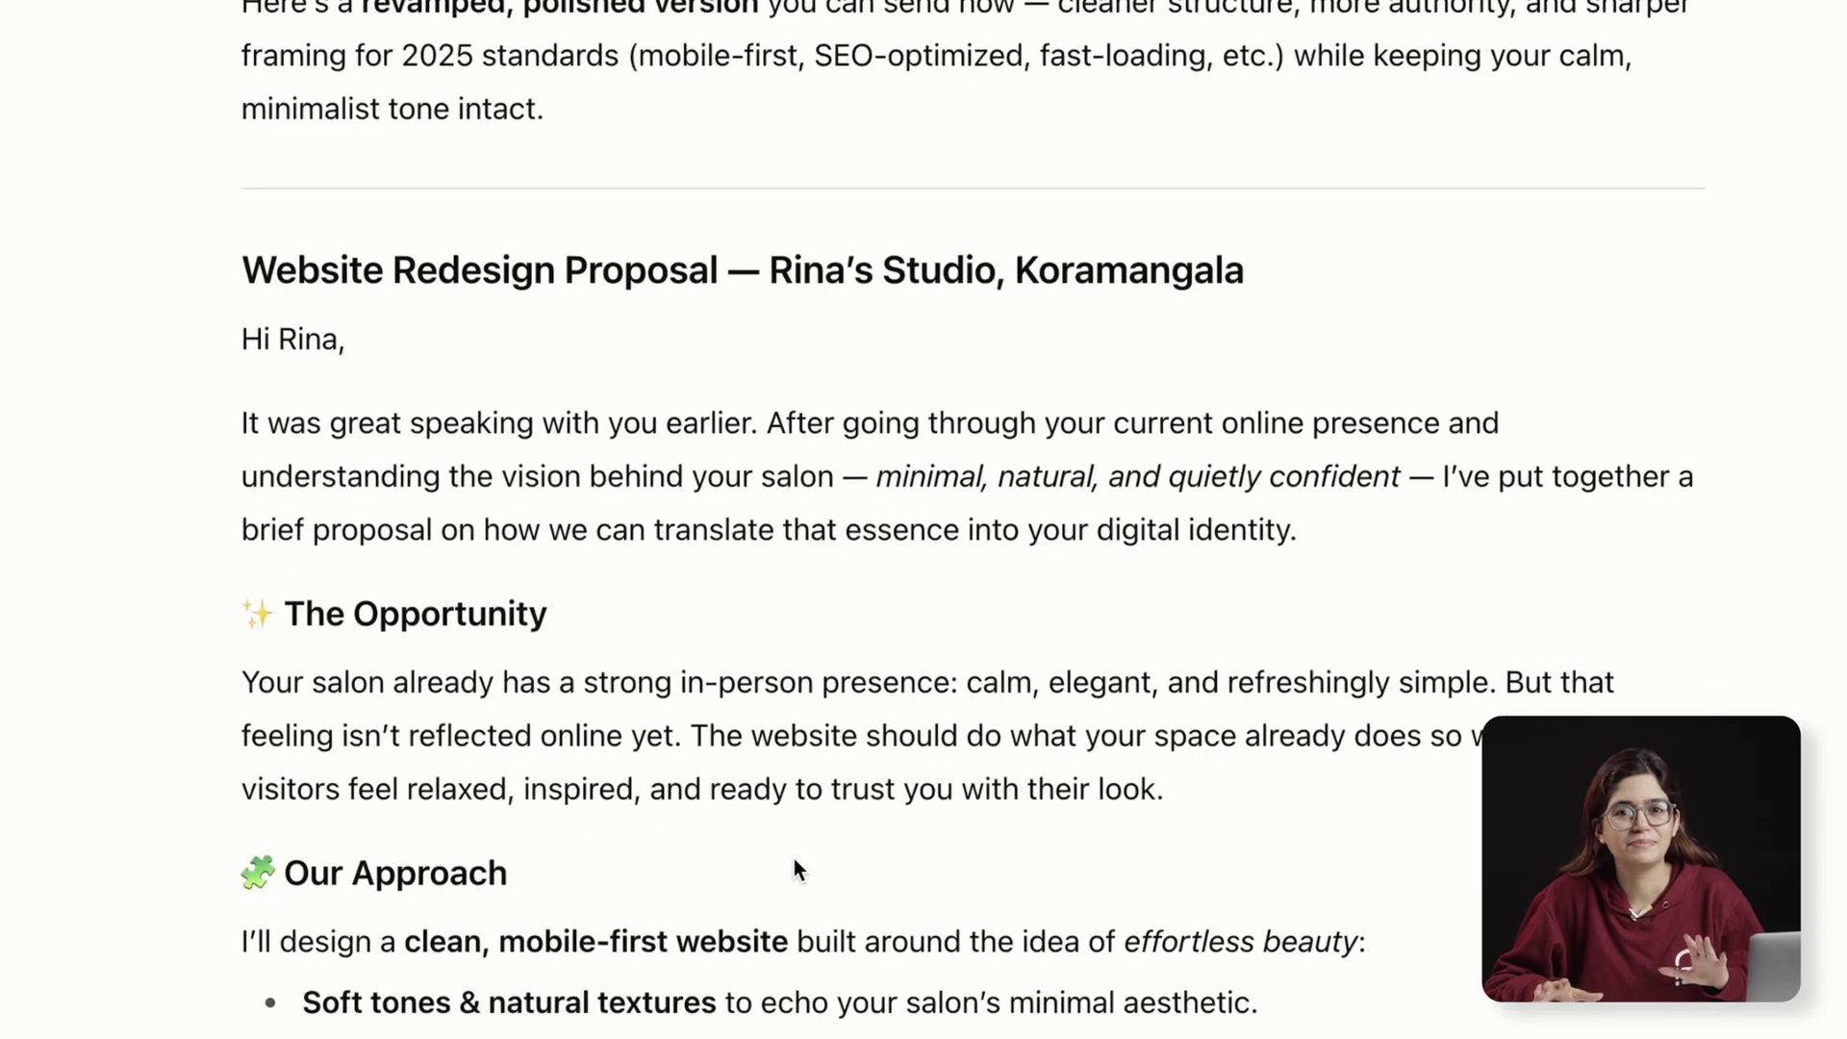
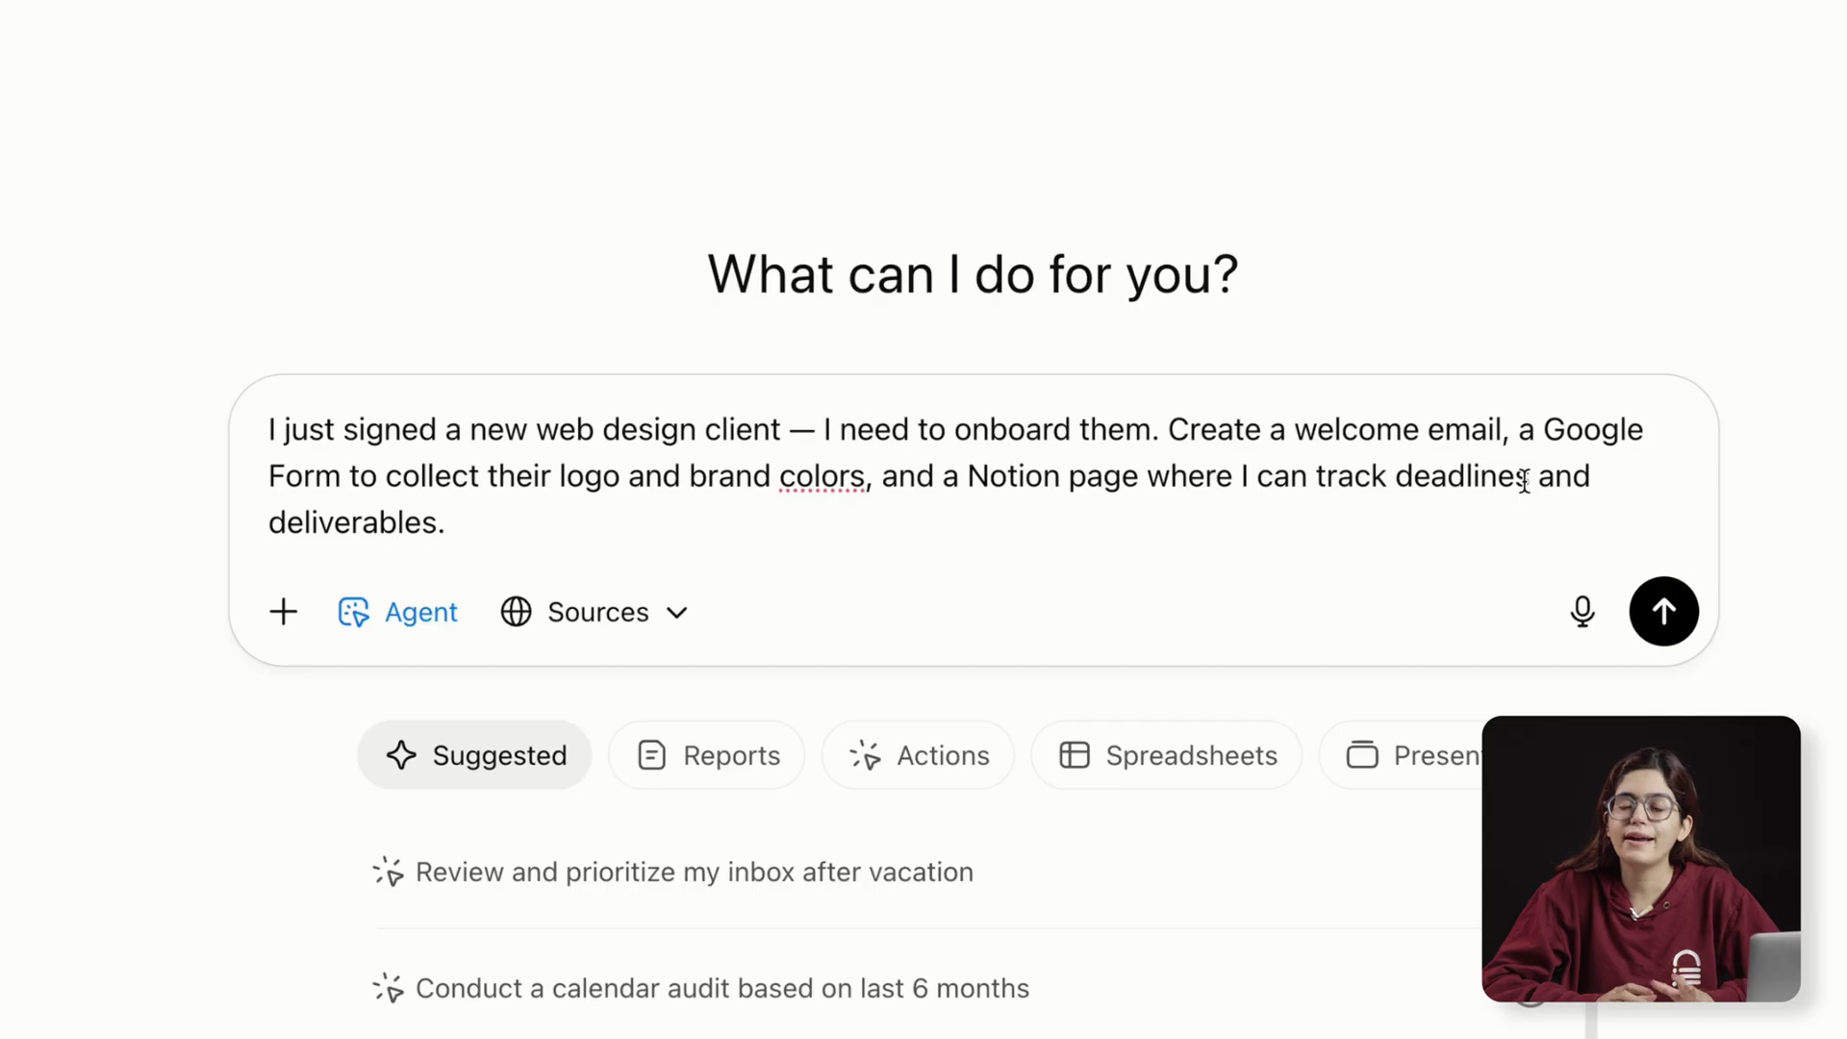
Send the client onboarding request and review the welcome email, Google Form structure and Notion timeline.
left_click(1664, 613)
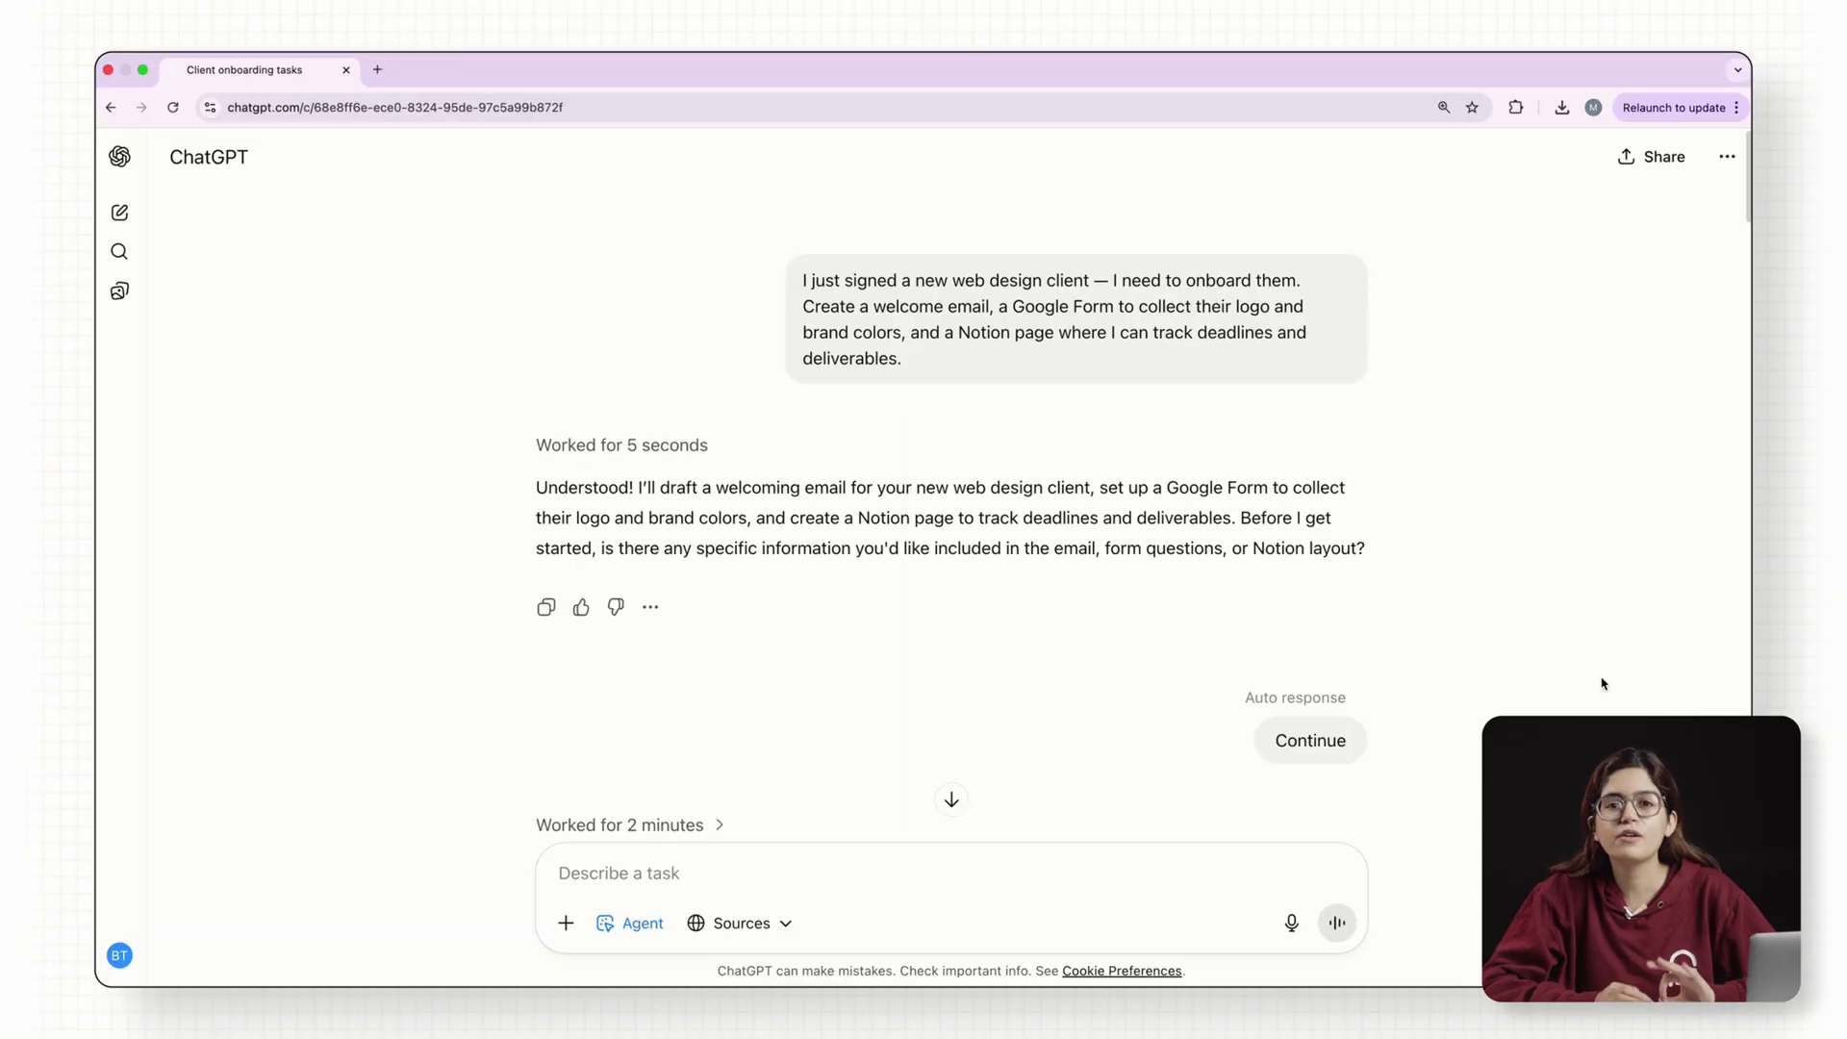
scroll(1603, 682, "down", 4)
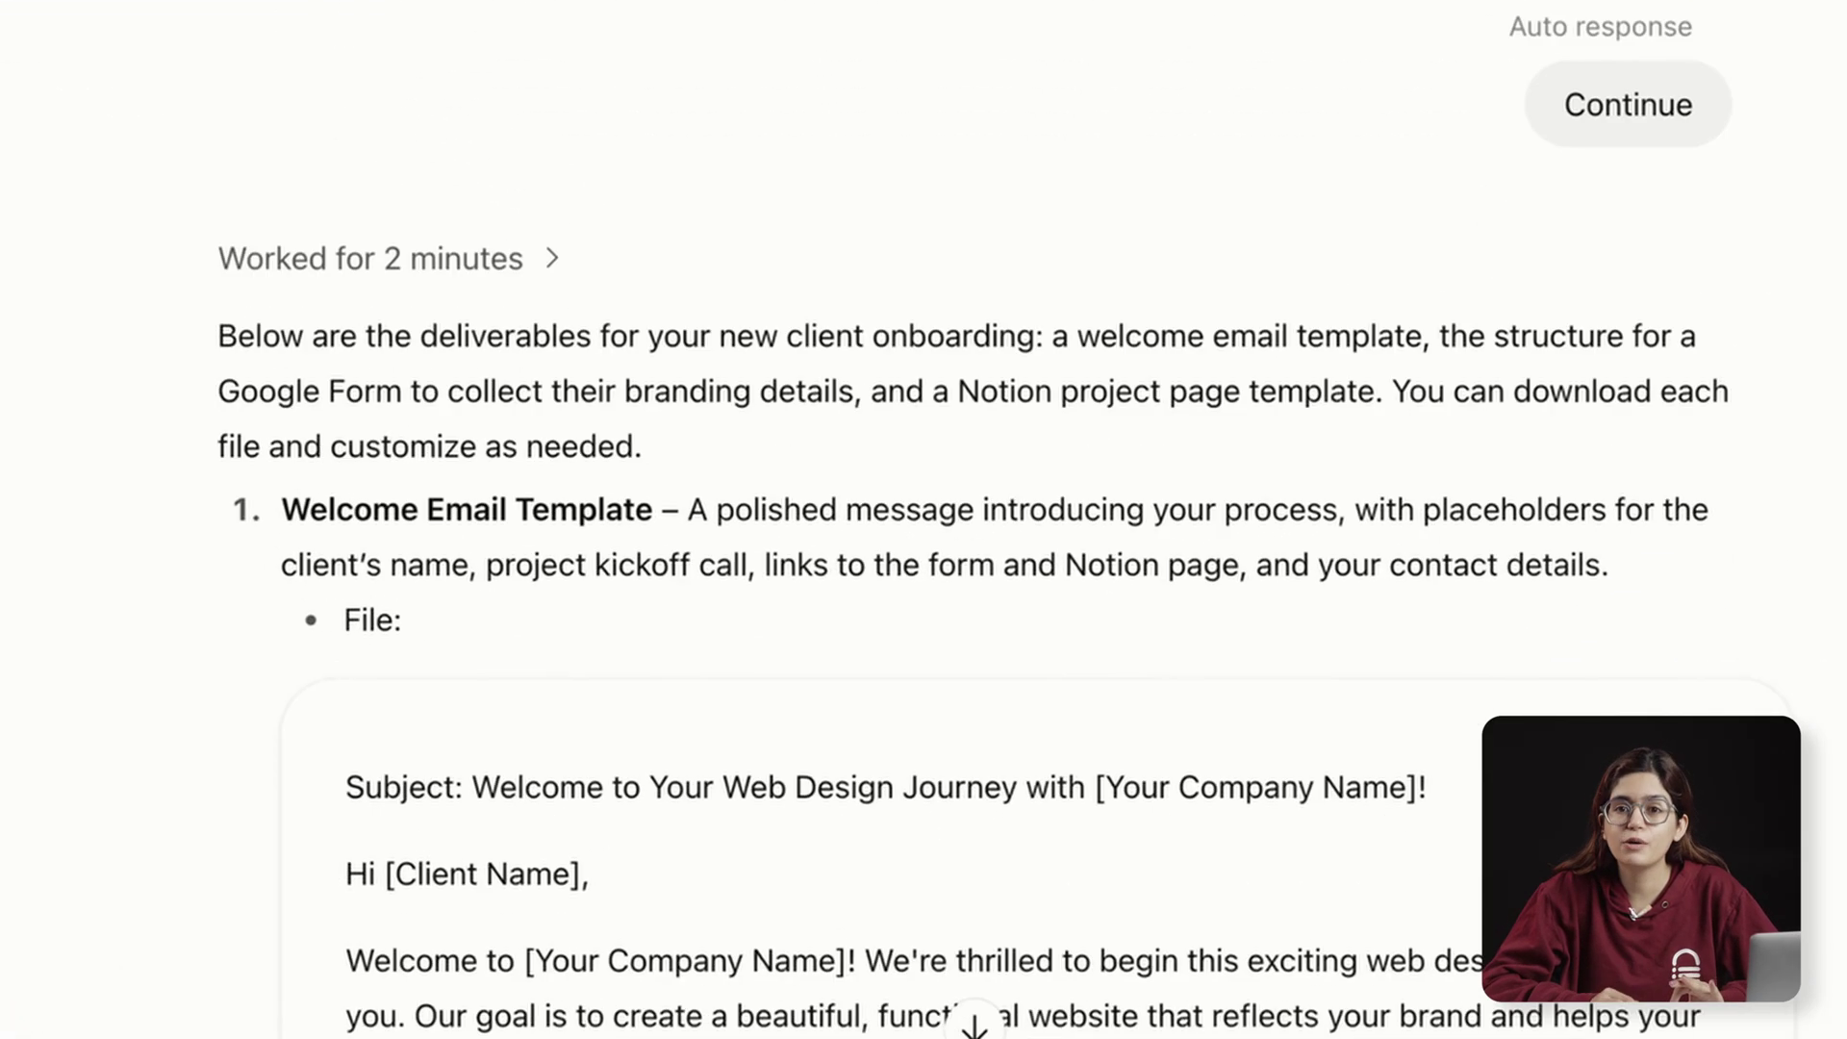
scroll(923, 519, "down", 10)
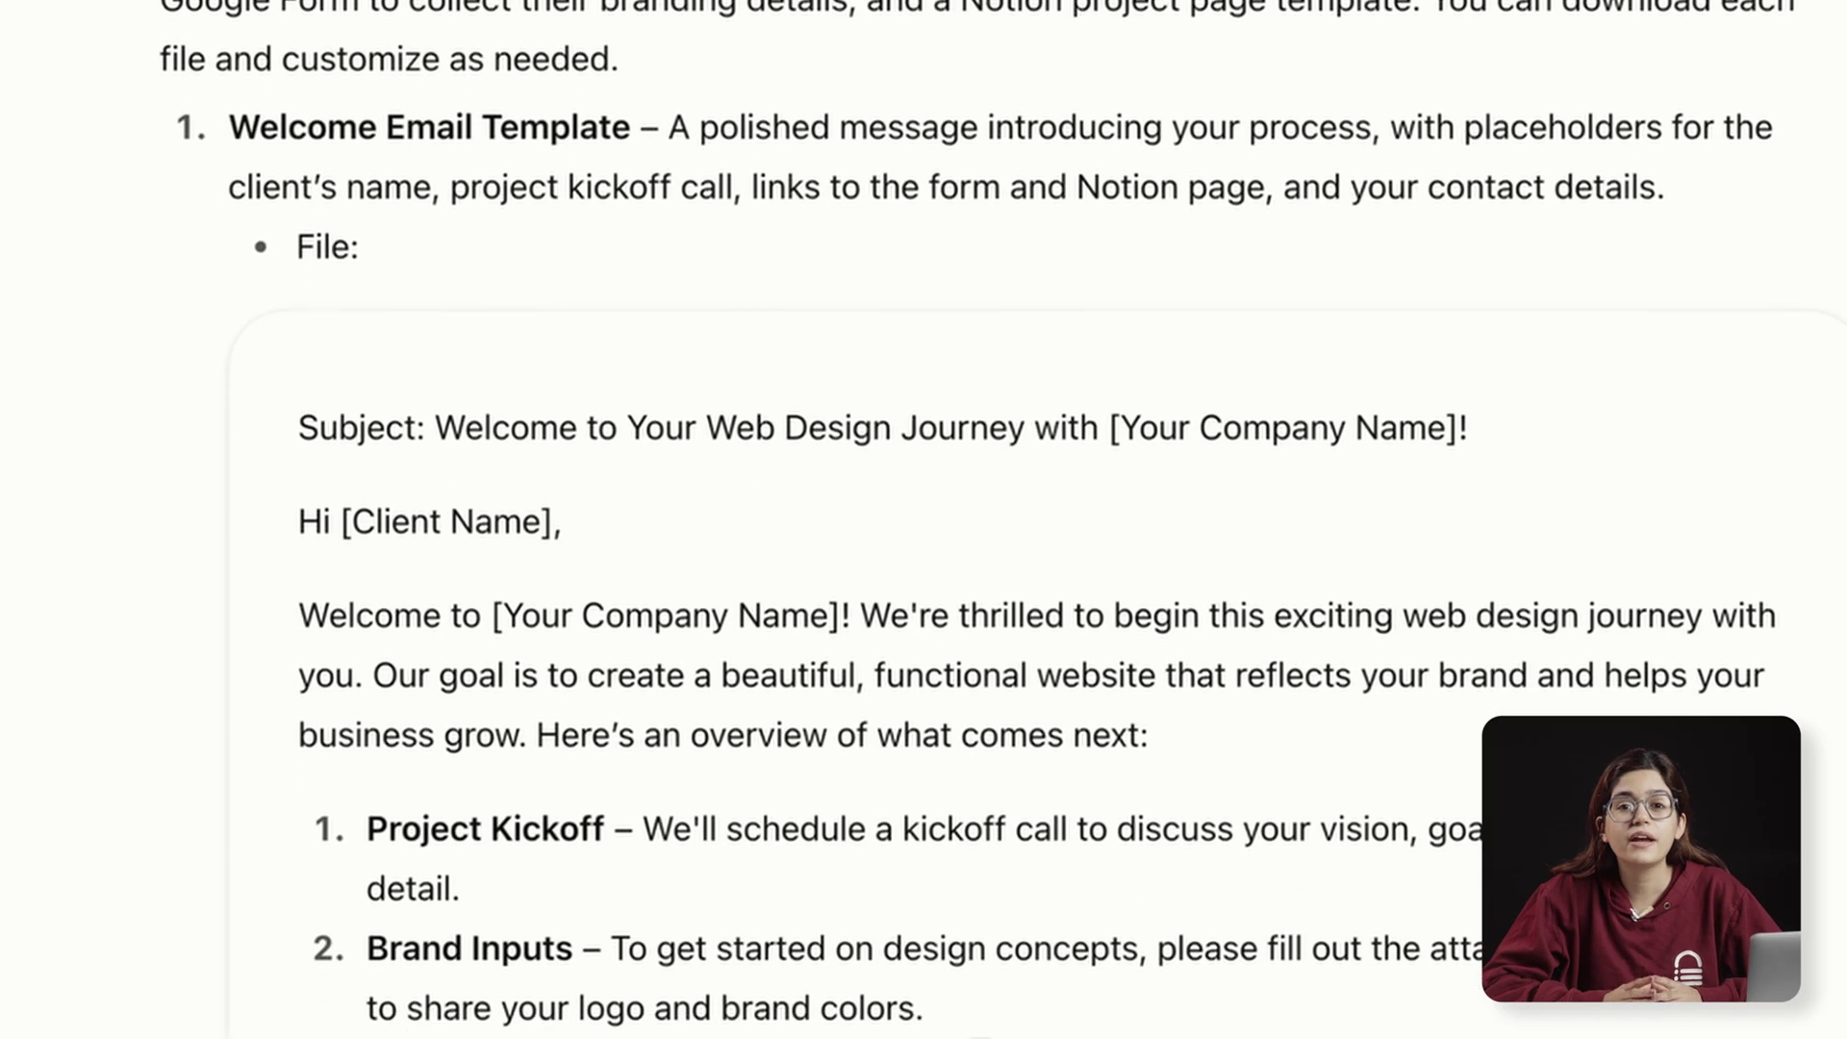
scroll(924, 521, "down", 15)
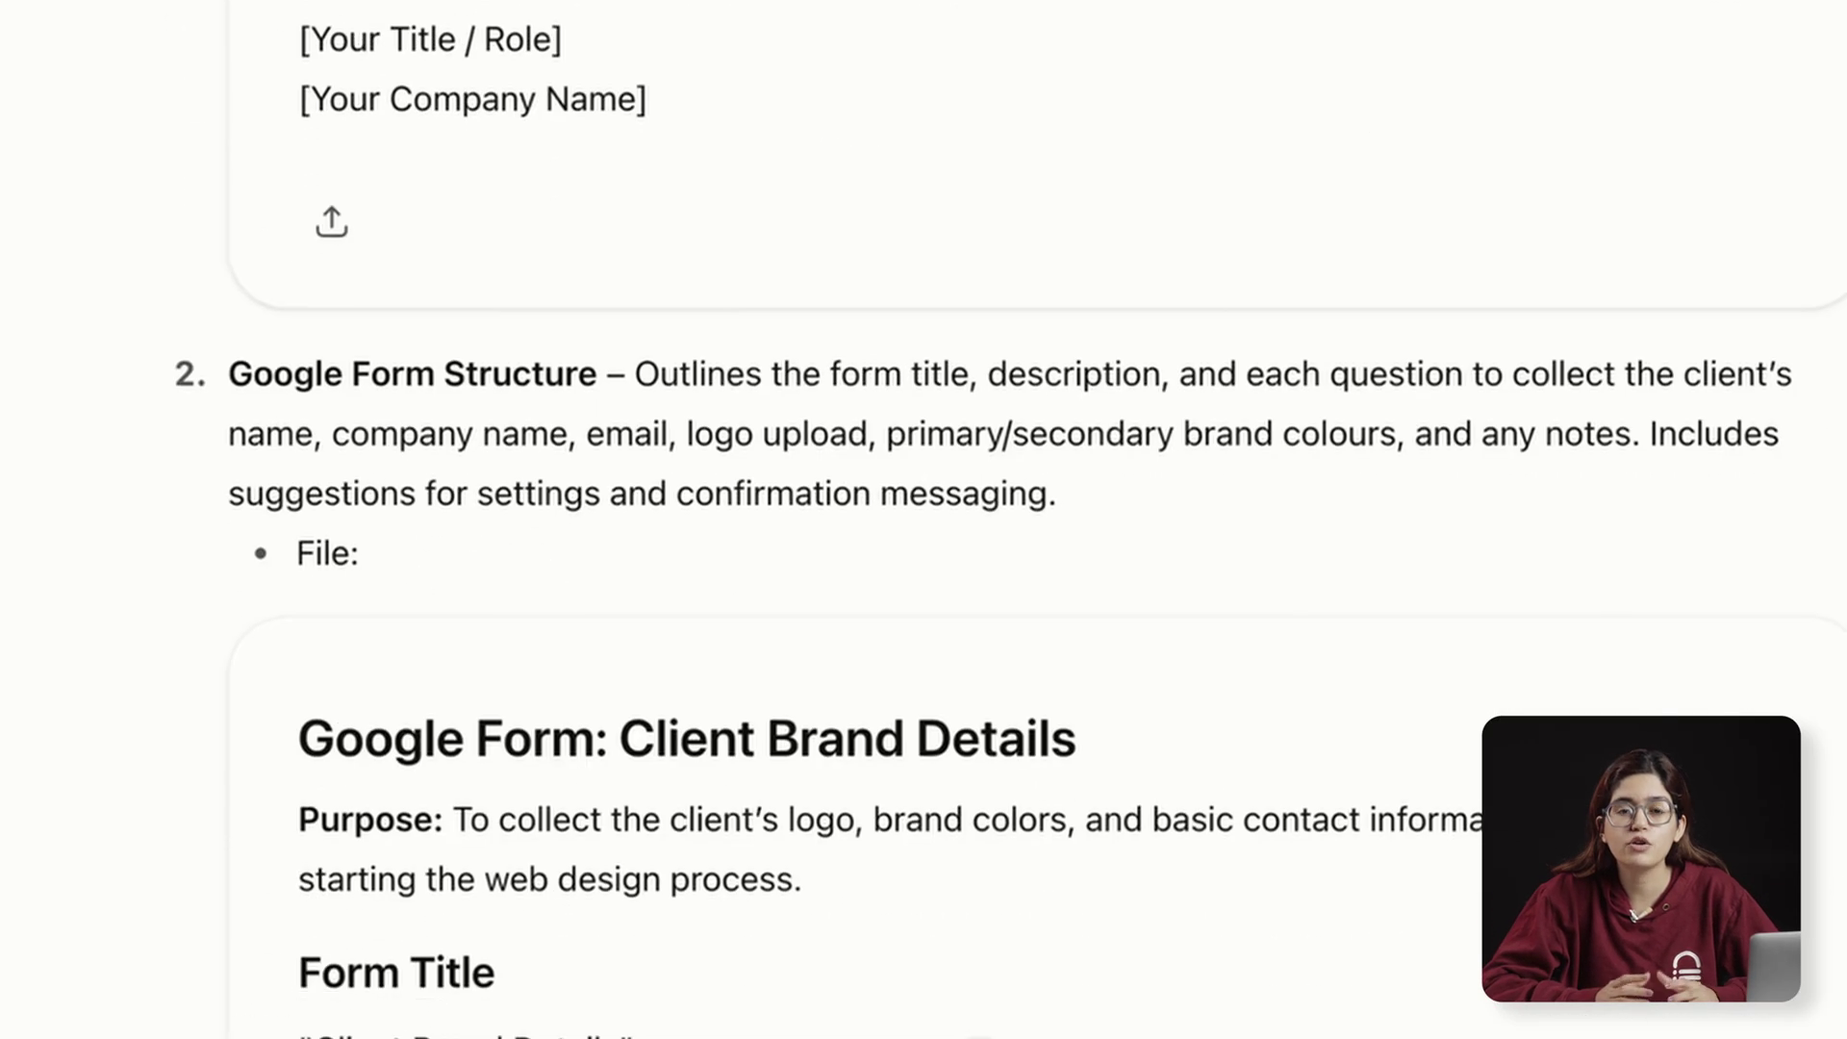
scroll(923, 519, "down", 20)
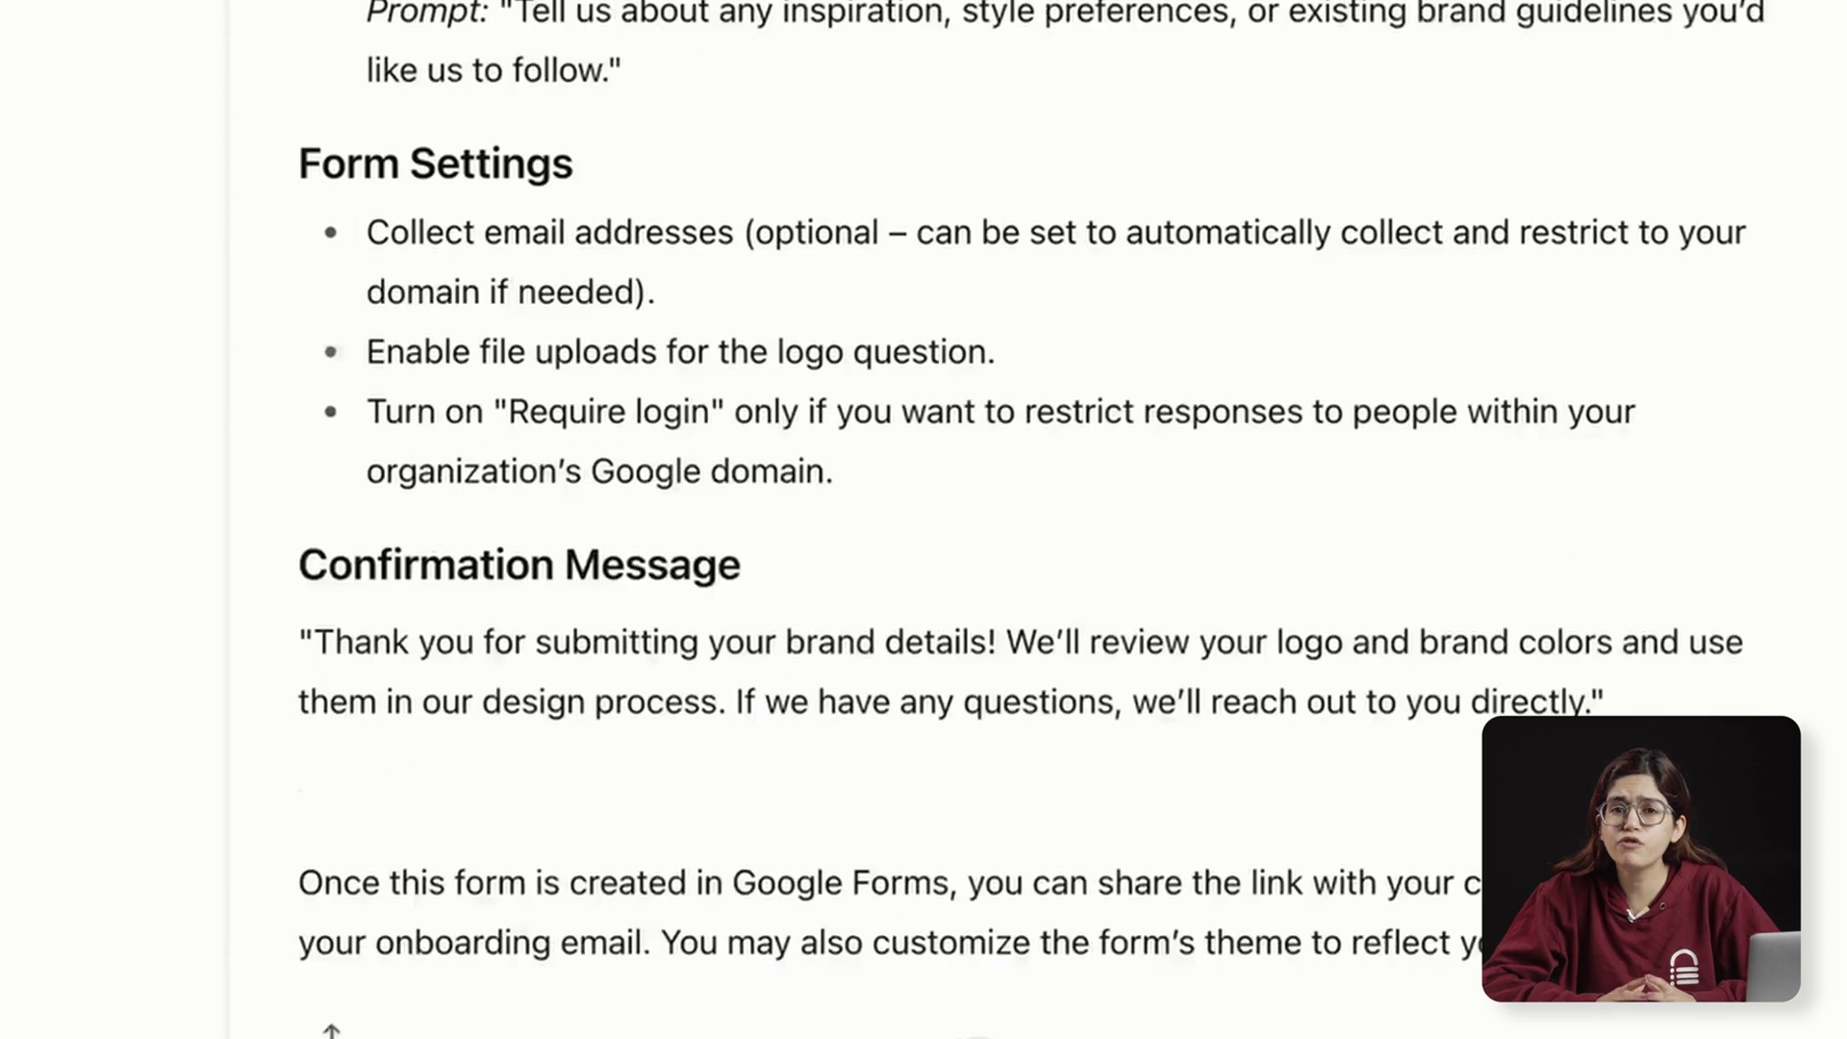
scroll(924, 521, "down", 5)
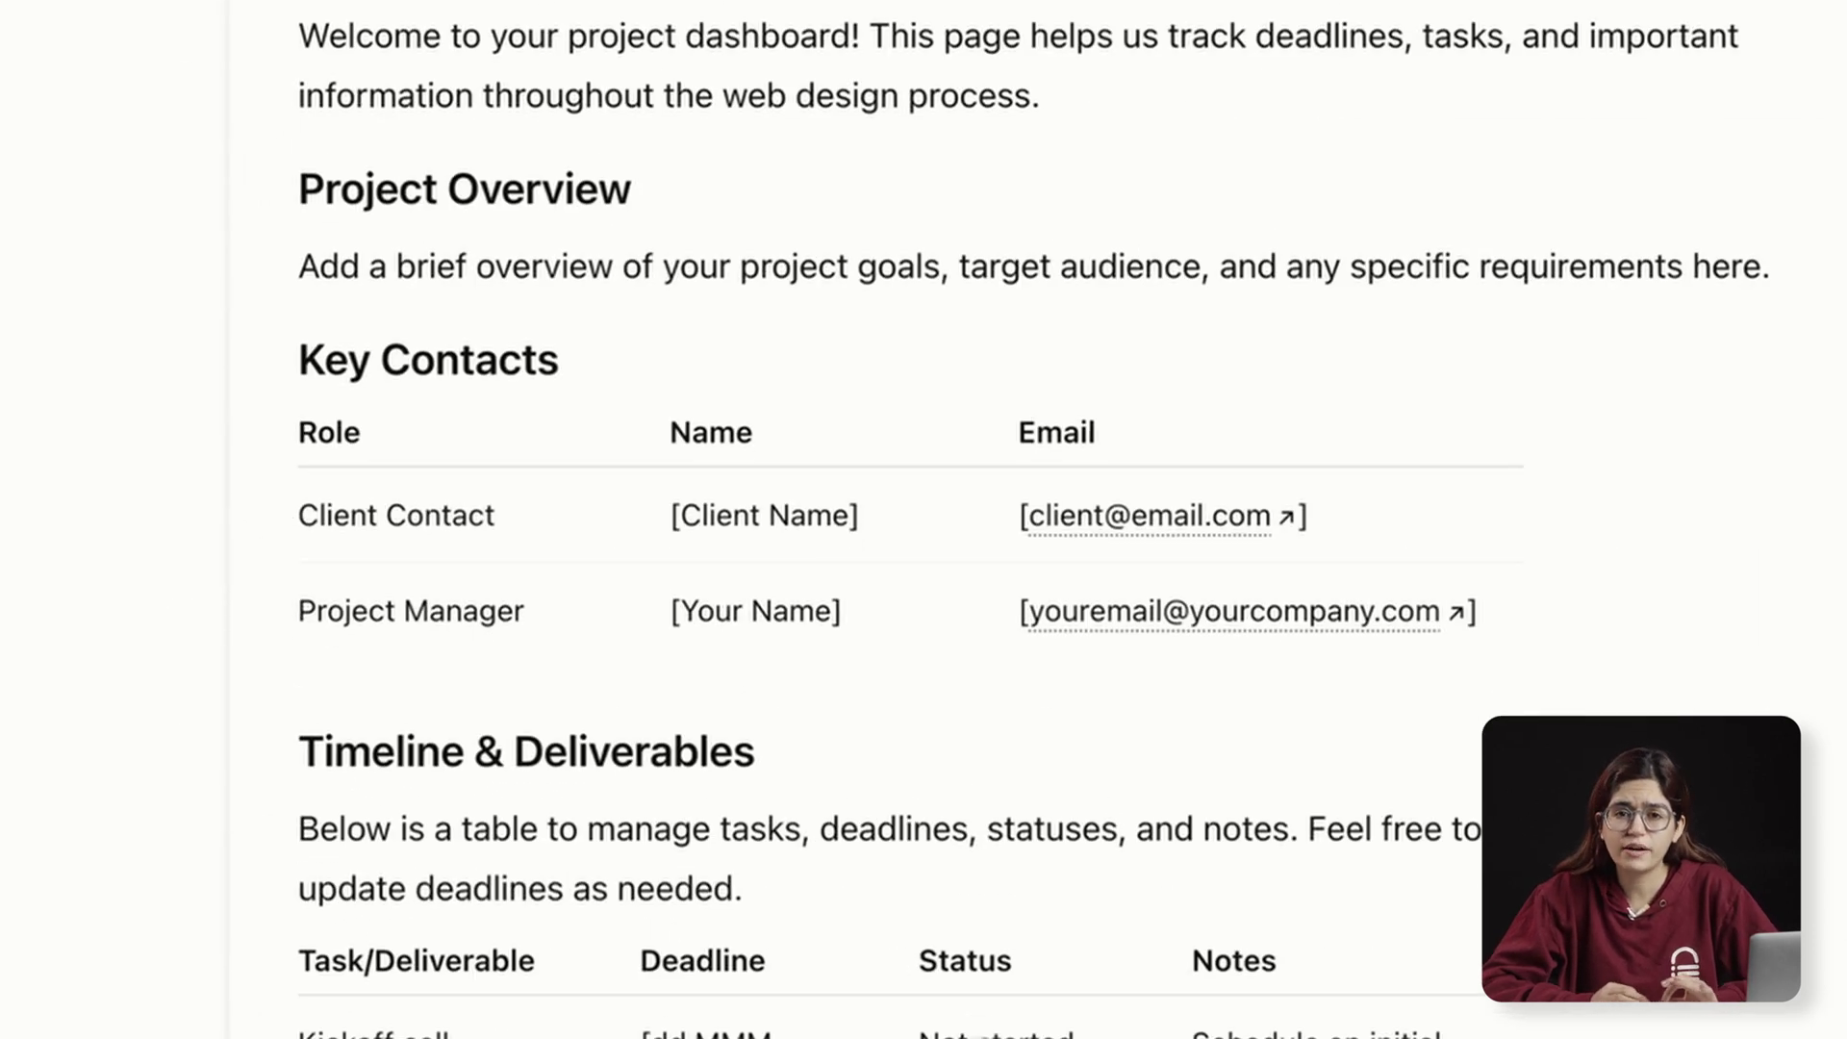
scroll(924, 521, "down", 7)
scroll(924, 521, "down", 20)
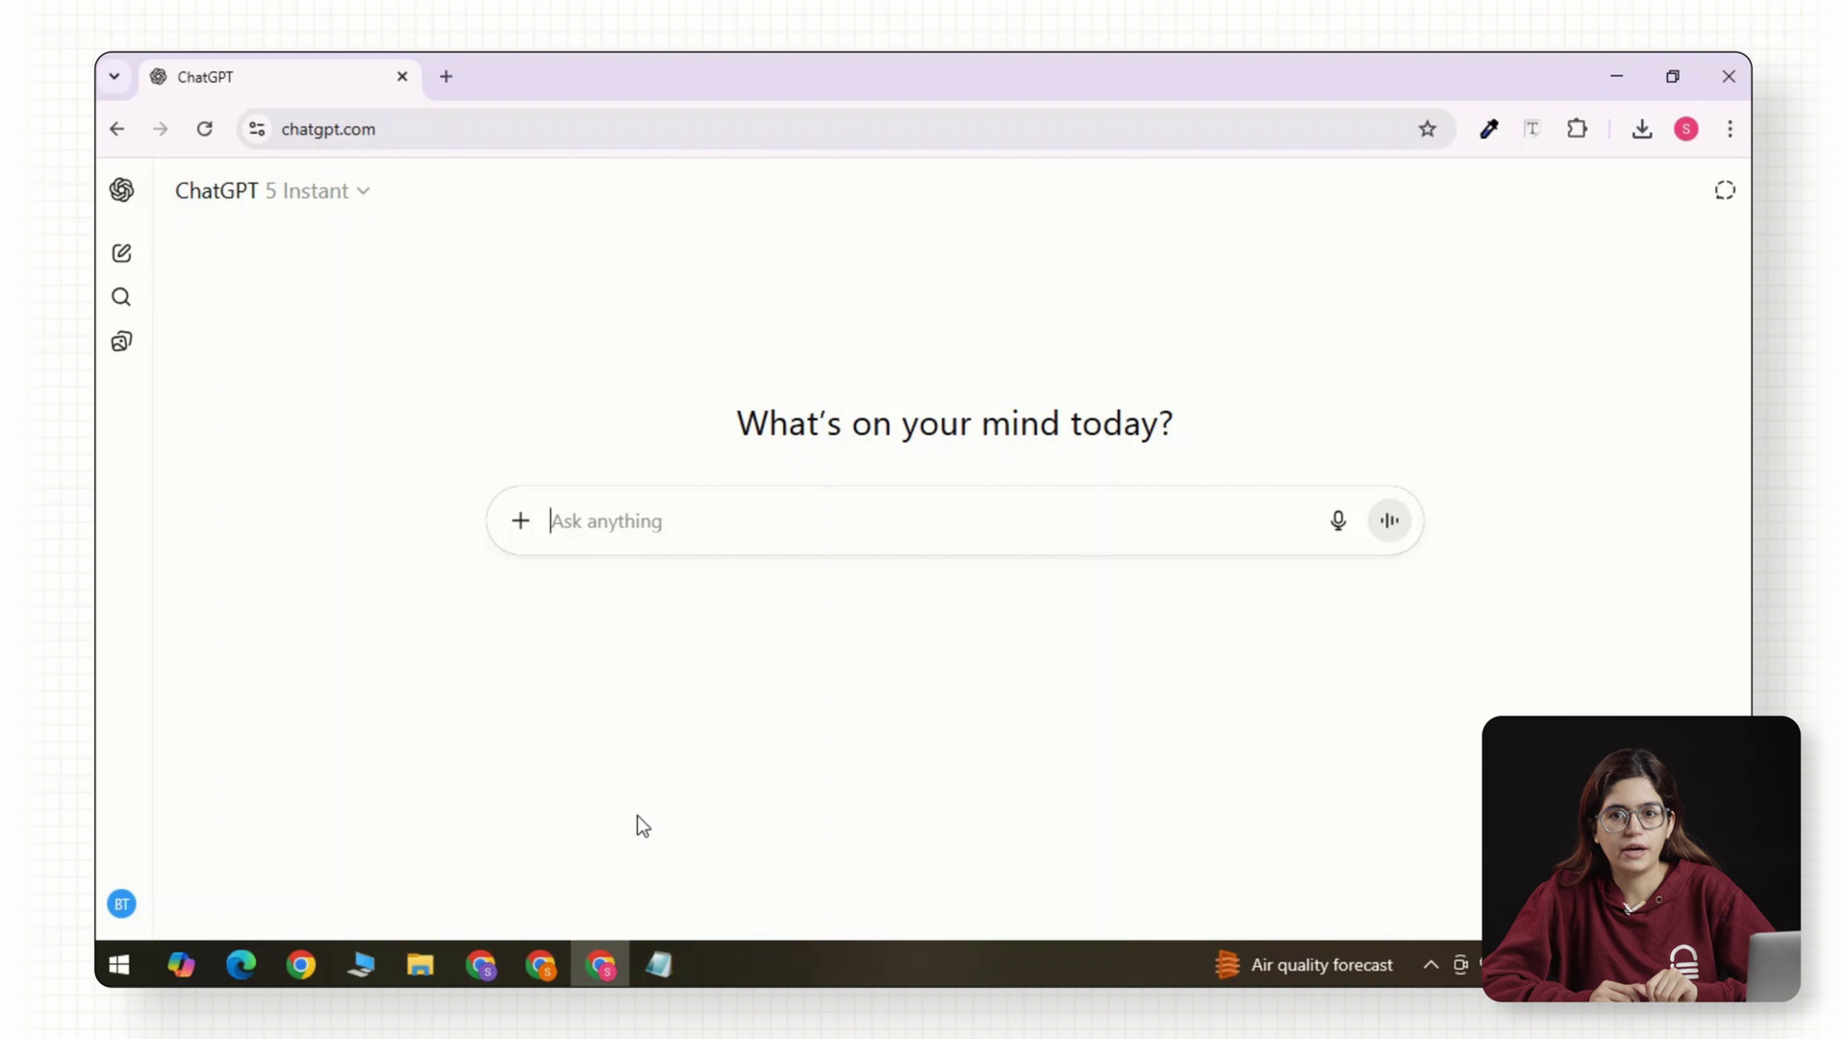
Paste the Zazzle Salon link, description and customer review, followed by the LinkedIn/Instagram/blog post request.
type("https://zazzlesalon.com/zazzle-branches/bangalore/salon-in-indiranagar/?utm_source=google_profile&utm_campaign=localo&utm_medium=mainlink")
key("shift+Return")
key("shift+Return")
key("ctrl+v")
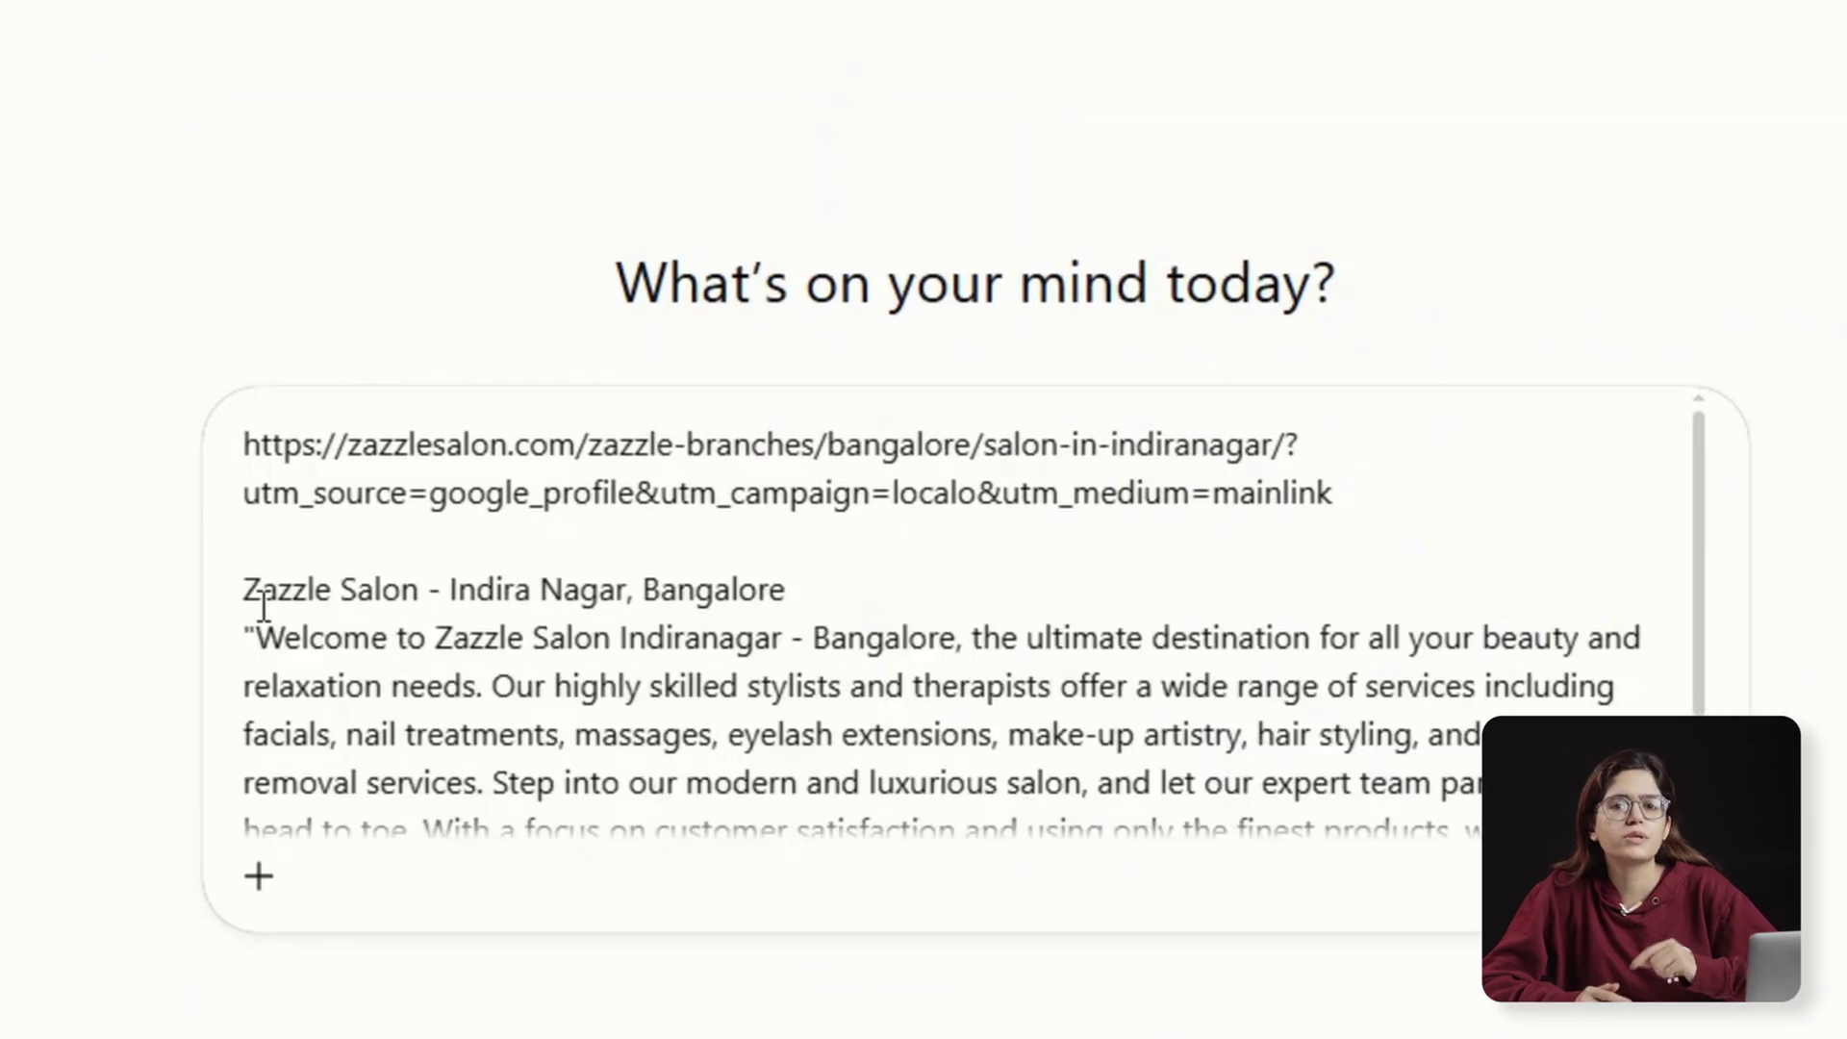
key("shift+Return")
key("shift+Return")
key("shift+Return")
key("ctrl+v")
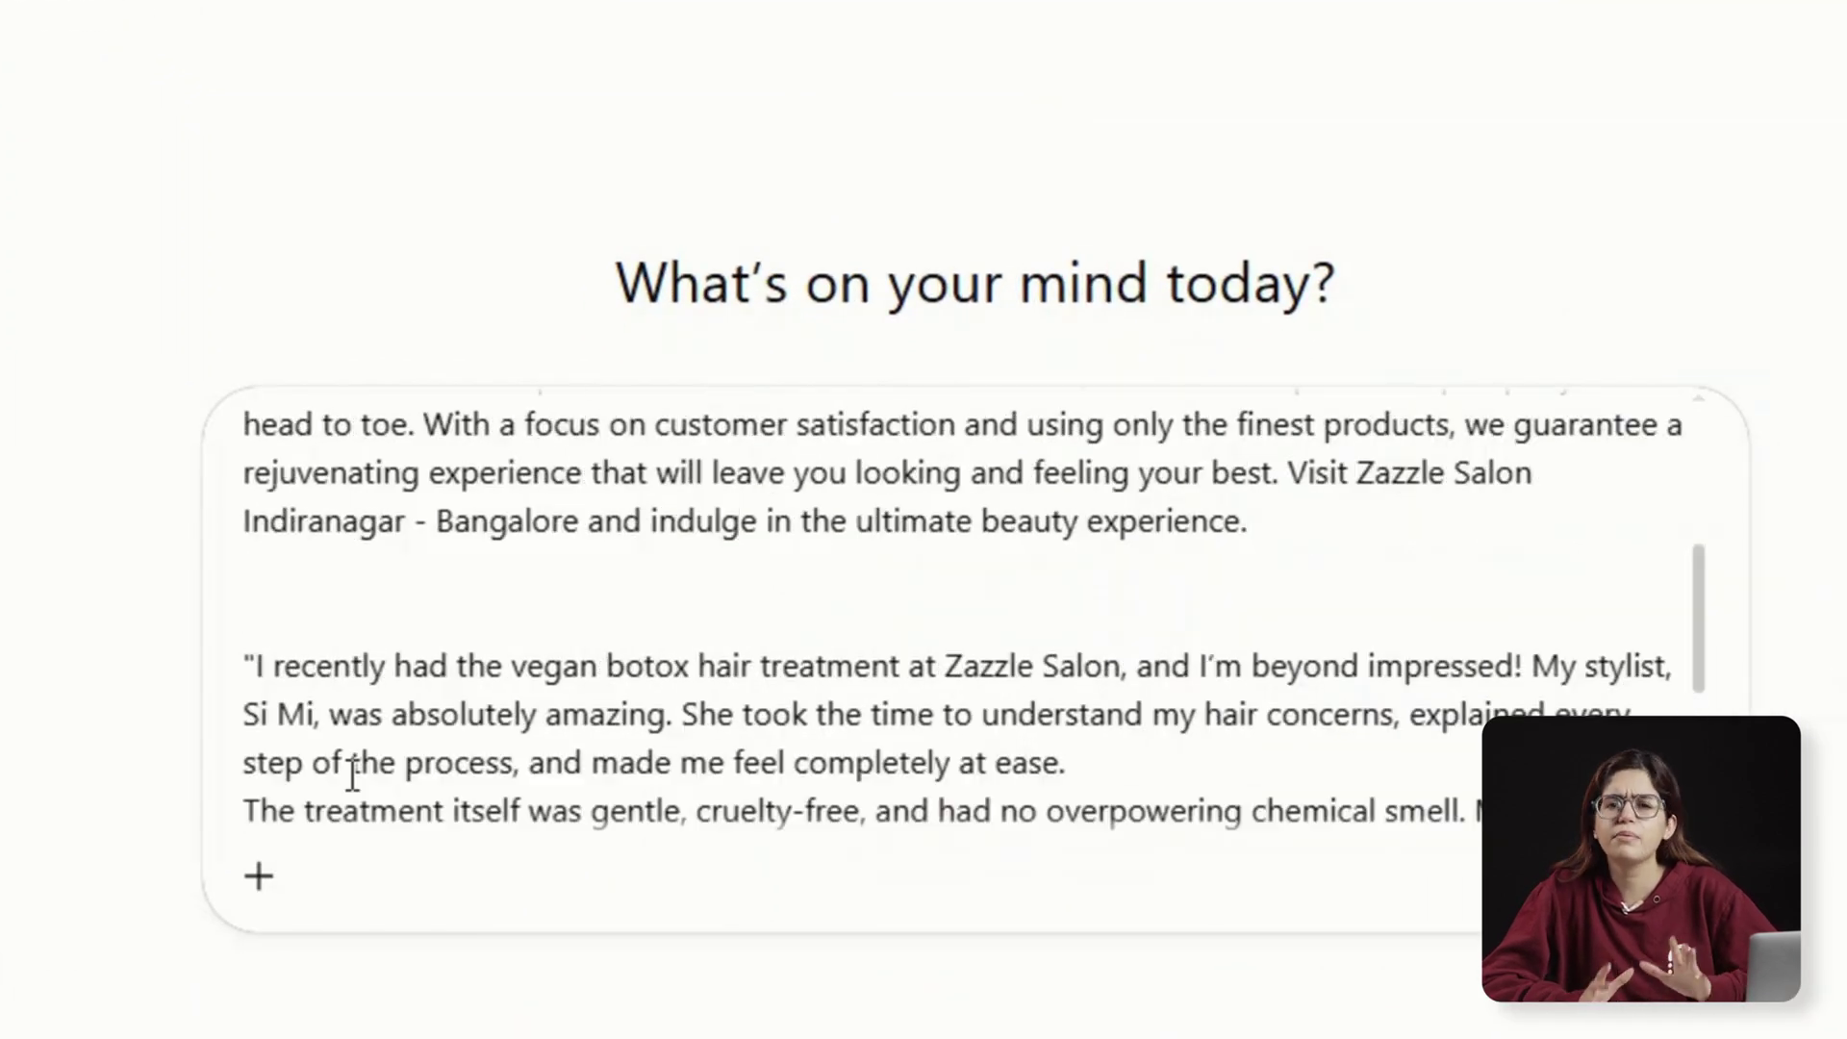
key("shift+Return")
key("shift+Return")
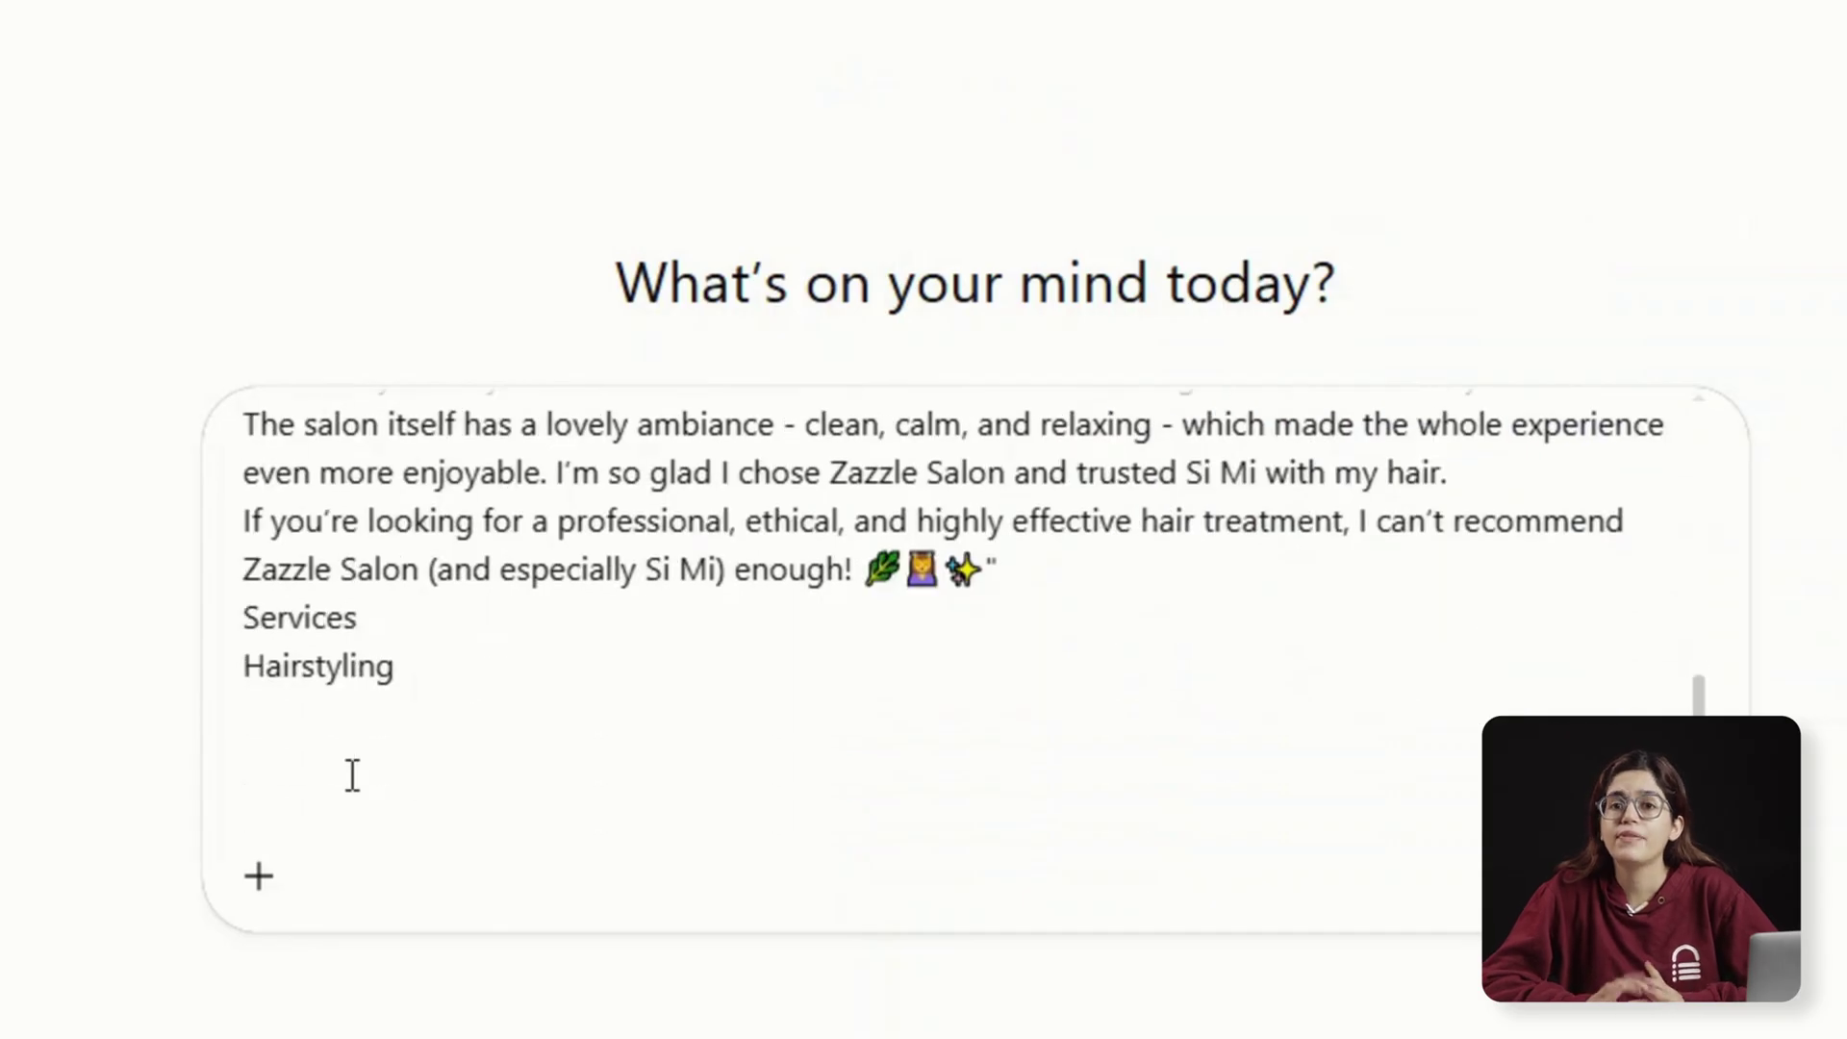
key("ctrl+v")
scroll(674, 711, "down", 1)
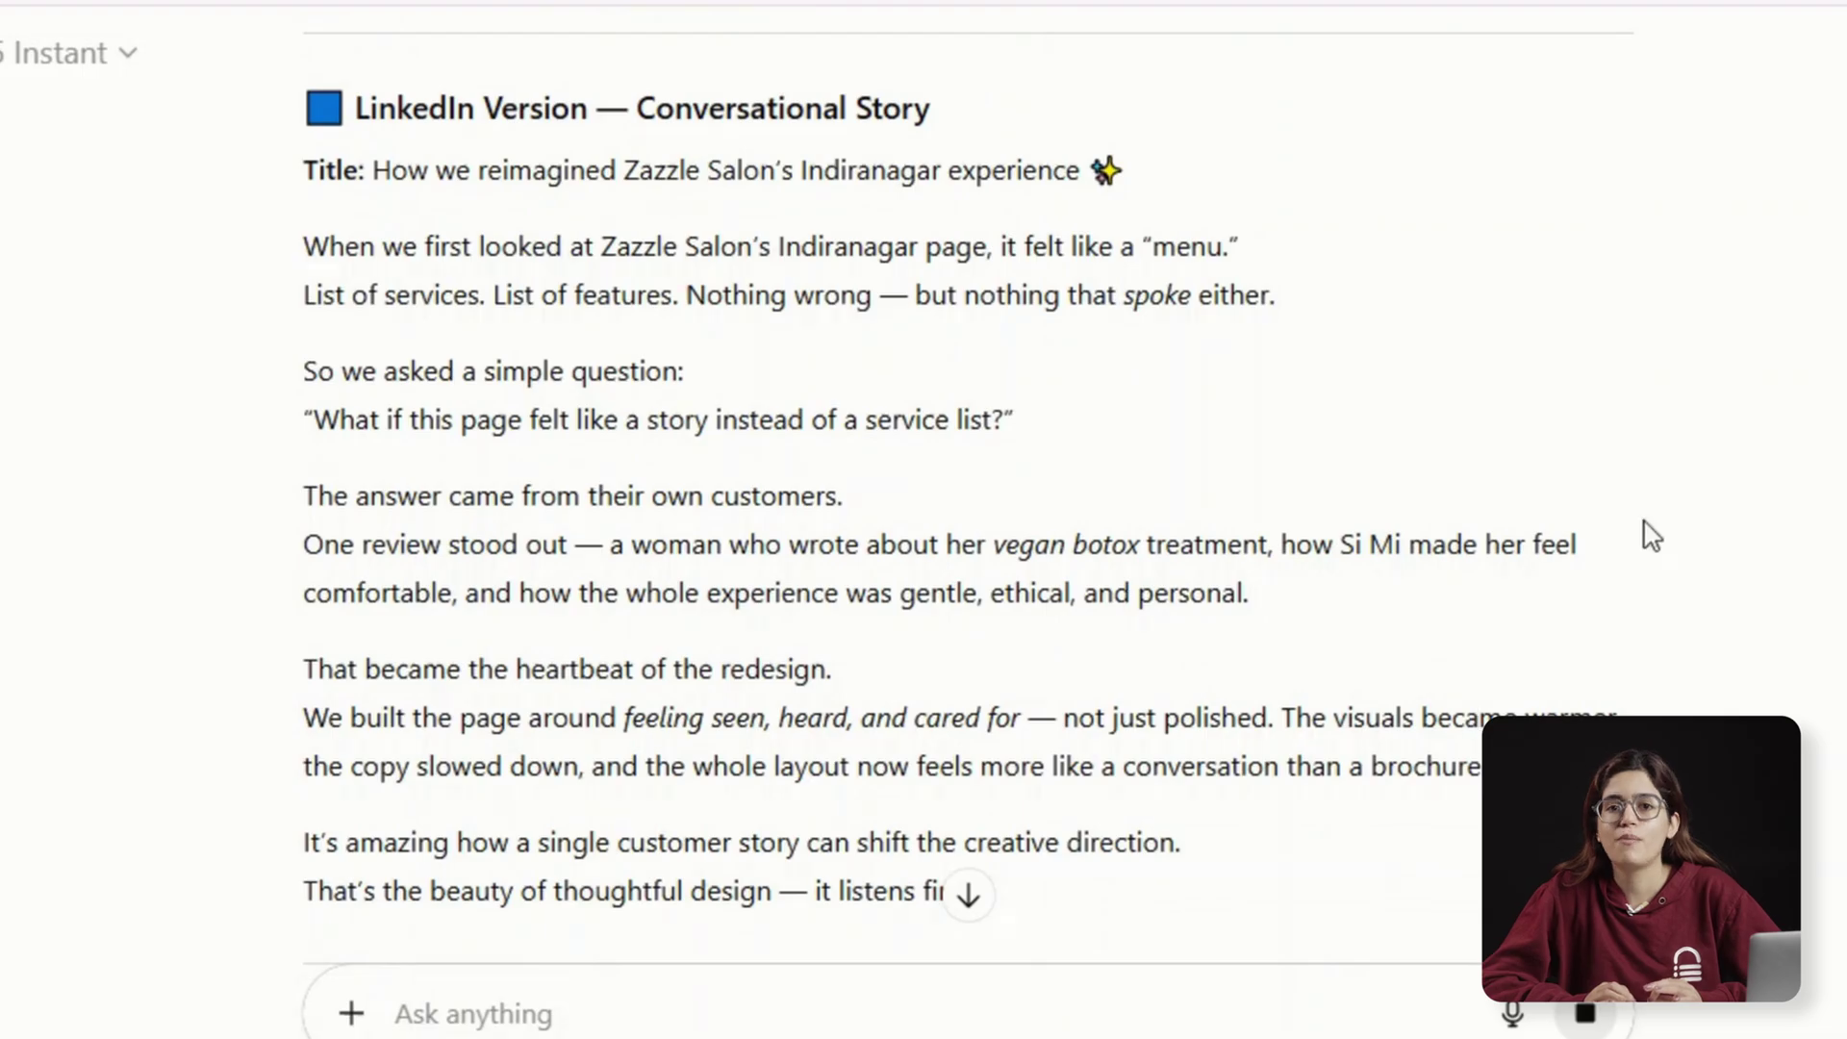
Review the generated LinkedIn story, Instagram caption and blog version, then paste the booking-form screenshot and hook line.
scroll(925, 481, "down", 2)
scroll(924, 519, "down", 5)
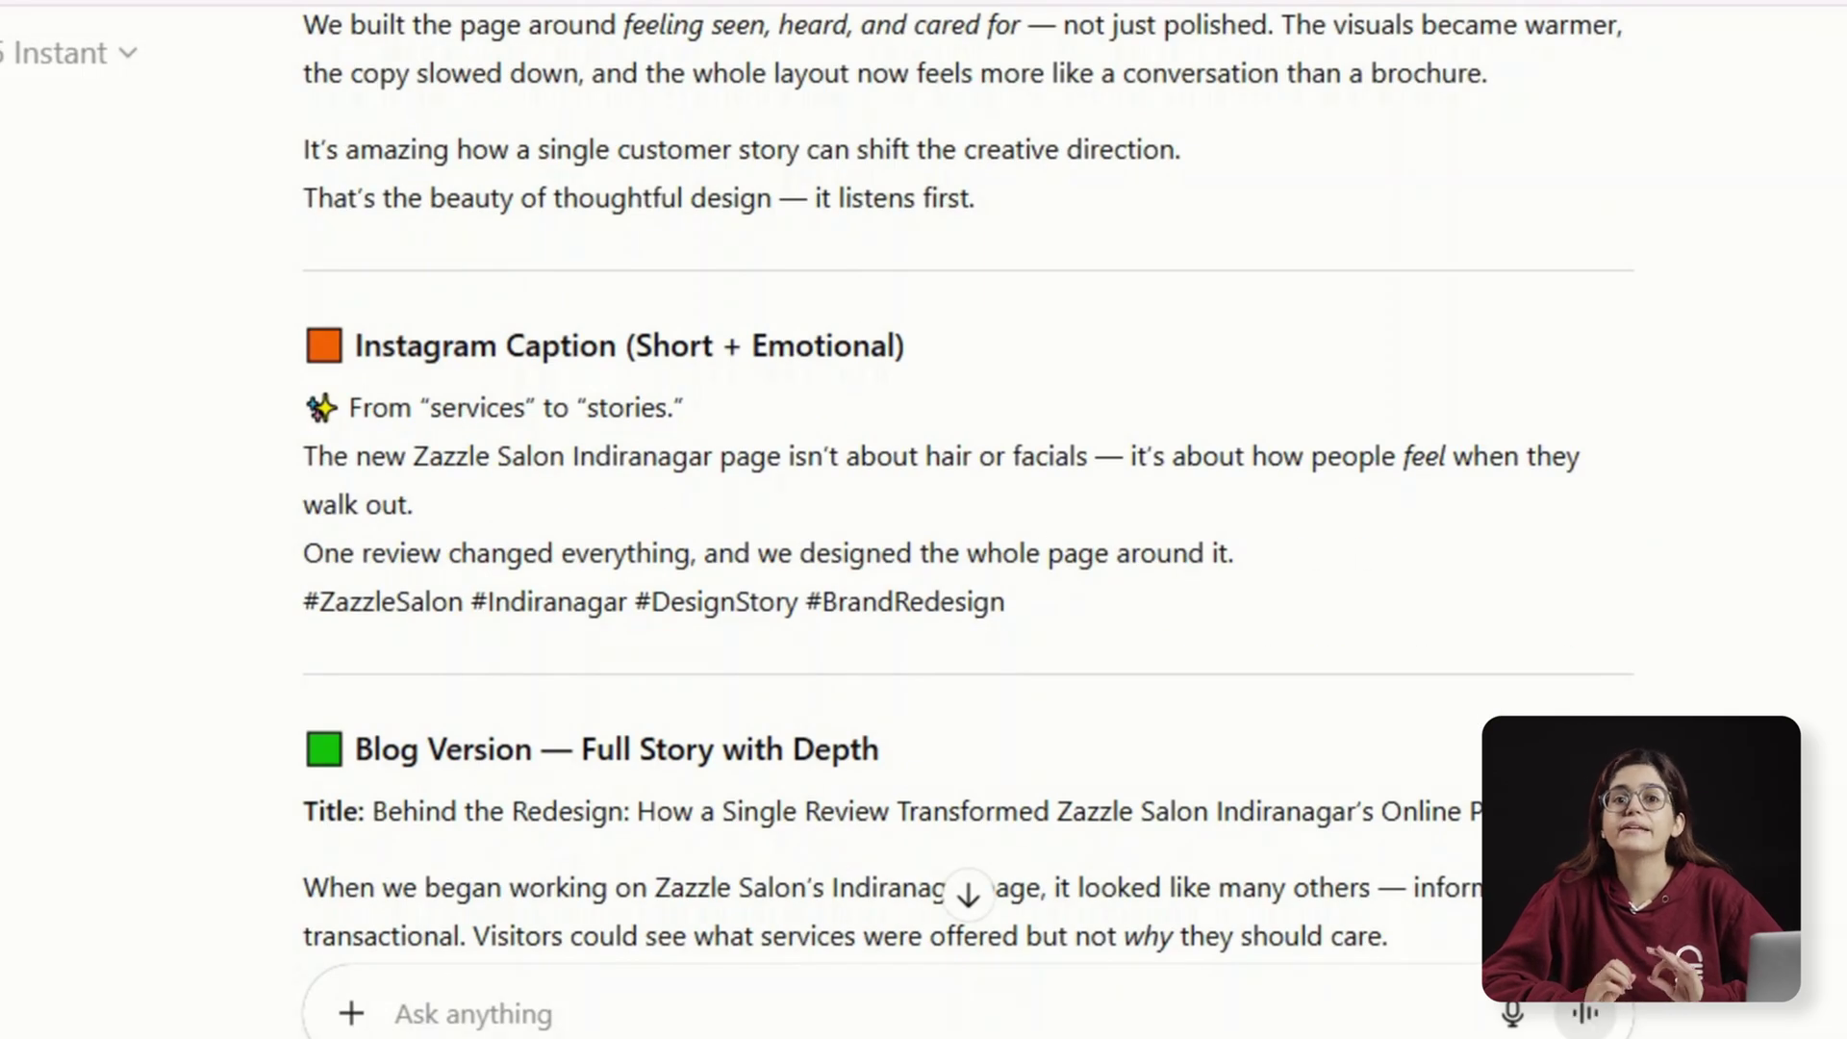
scroll(968, 521, "down", 7)
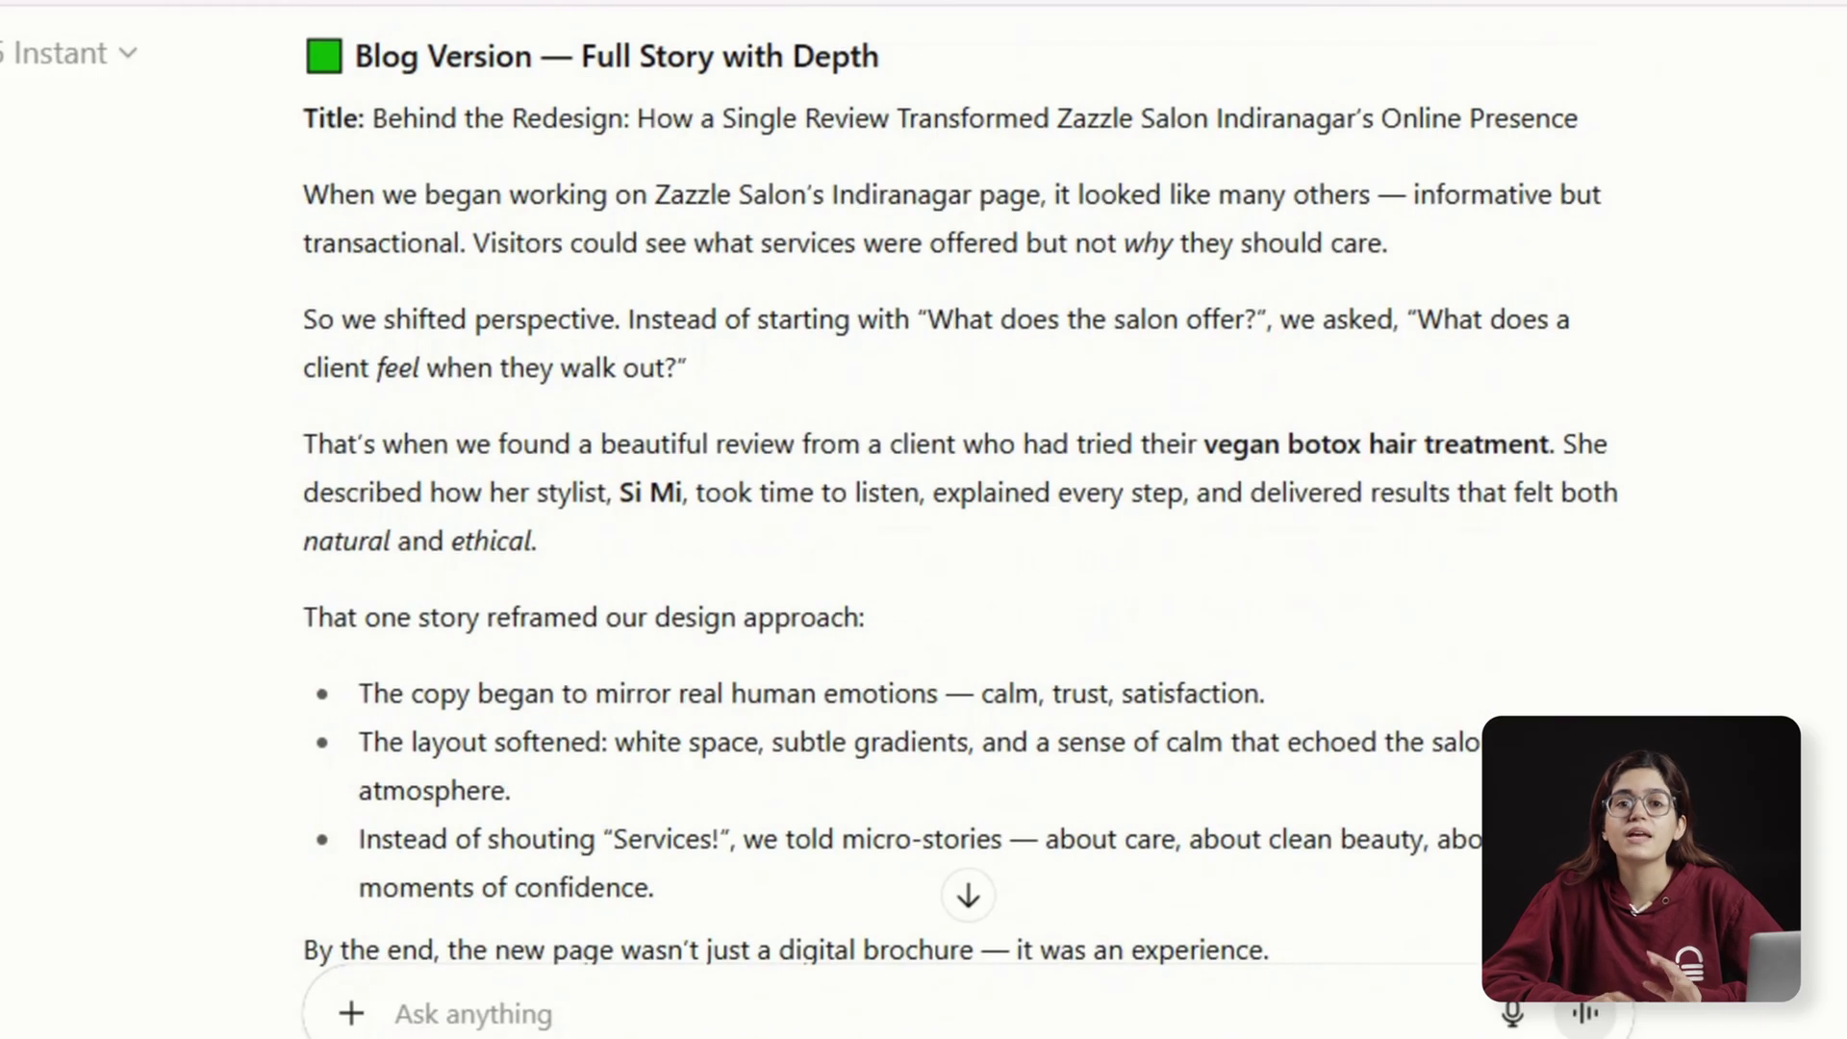
scroll(968, 520, "down", 7)
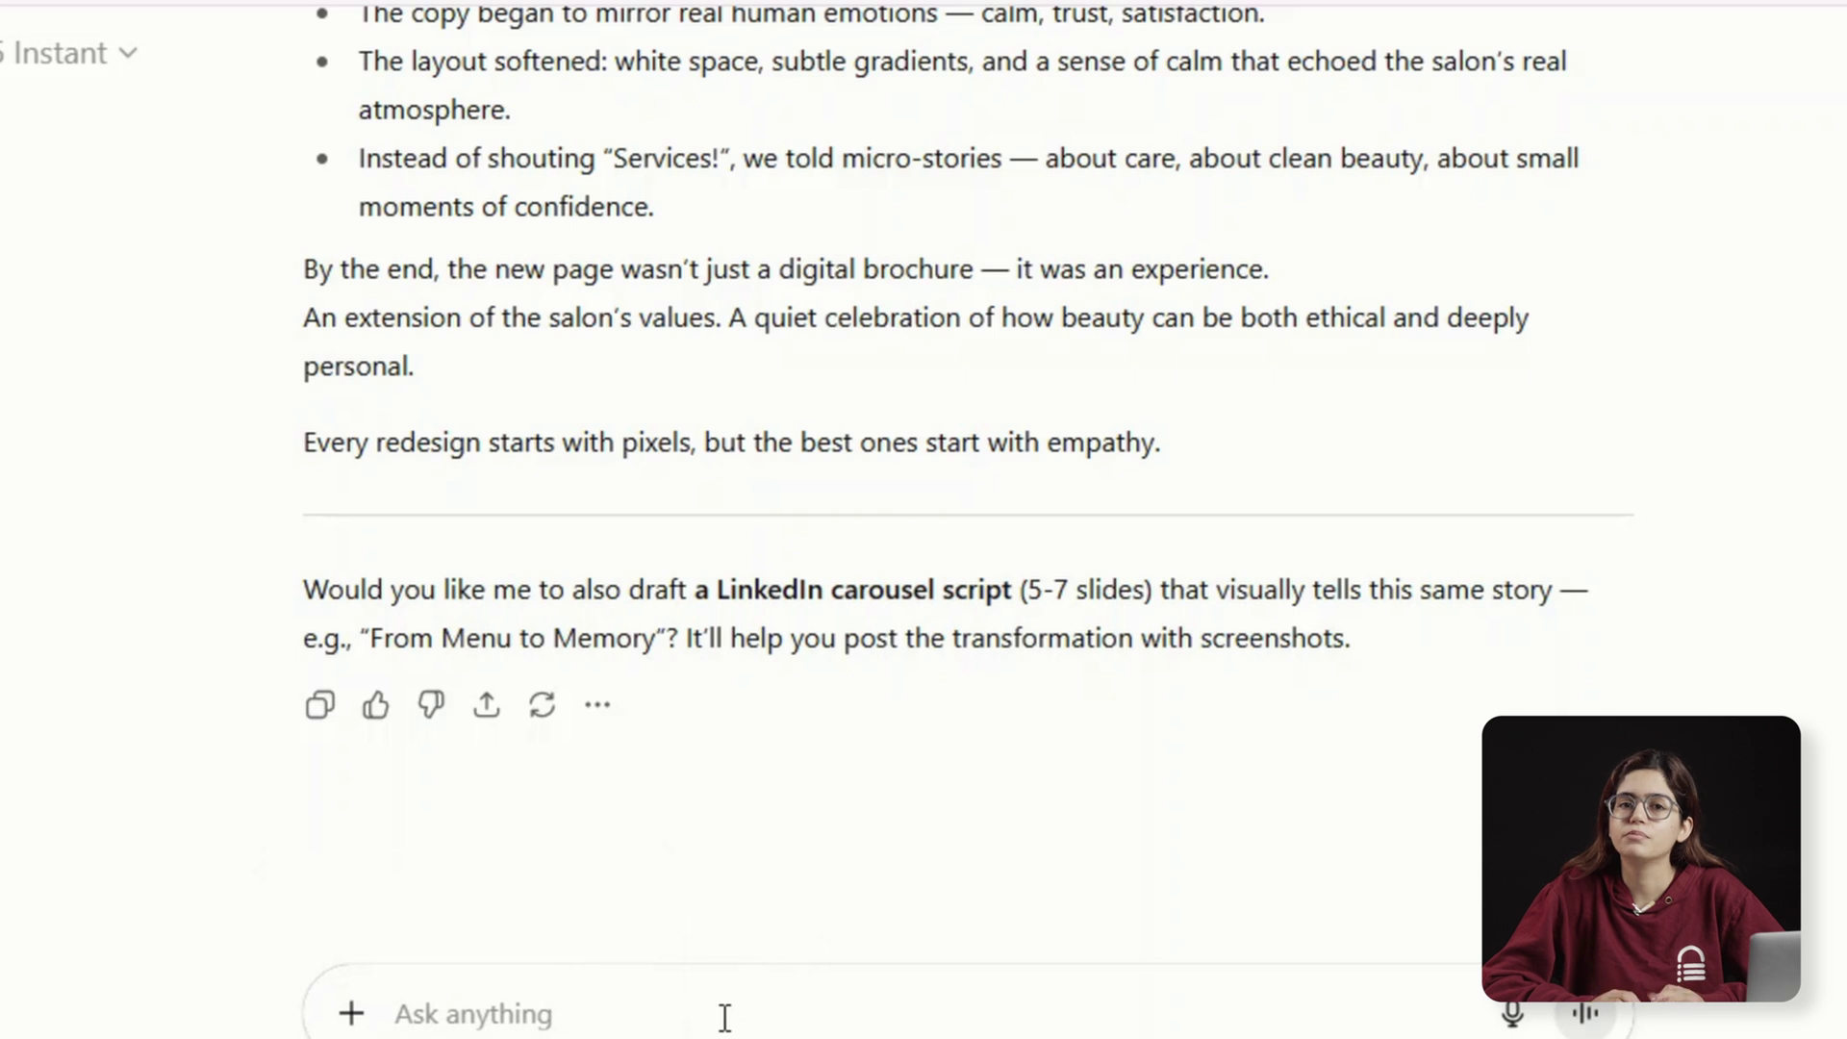
key("ctrl+v")
type("Most salons don’t realize their booking forms are costing them customers. Here’s how we fixed that for one client in Bangalore")
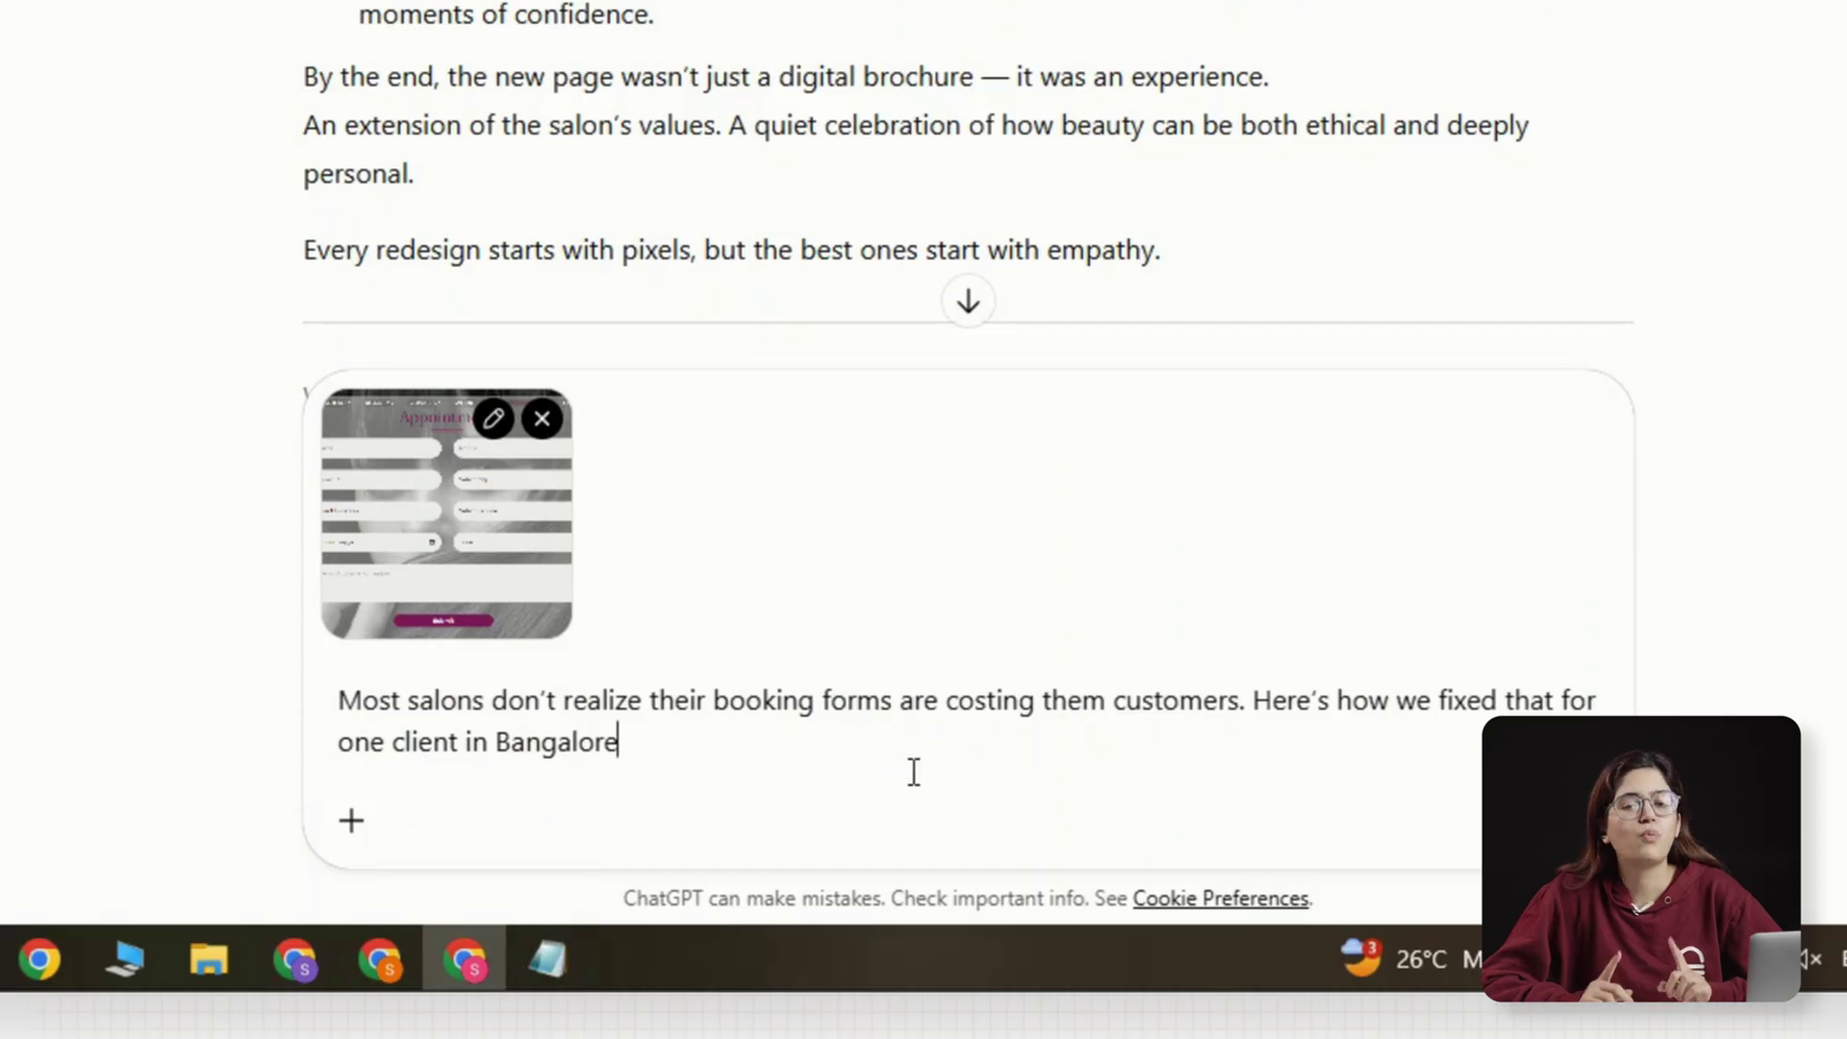
Send the booking-form screenshot with its hook line to get the 'Why your booking form is costing you customers' post.
key("Return")
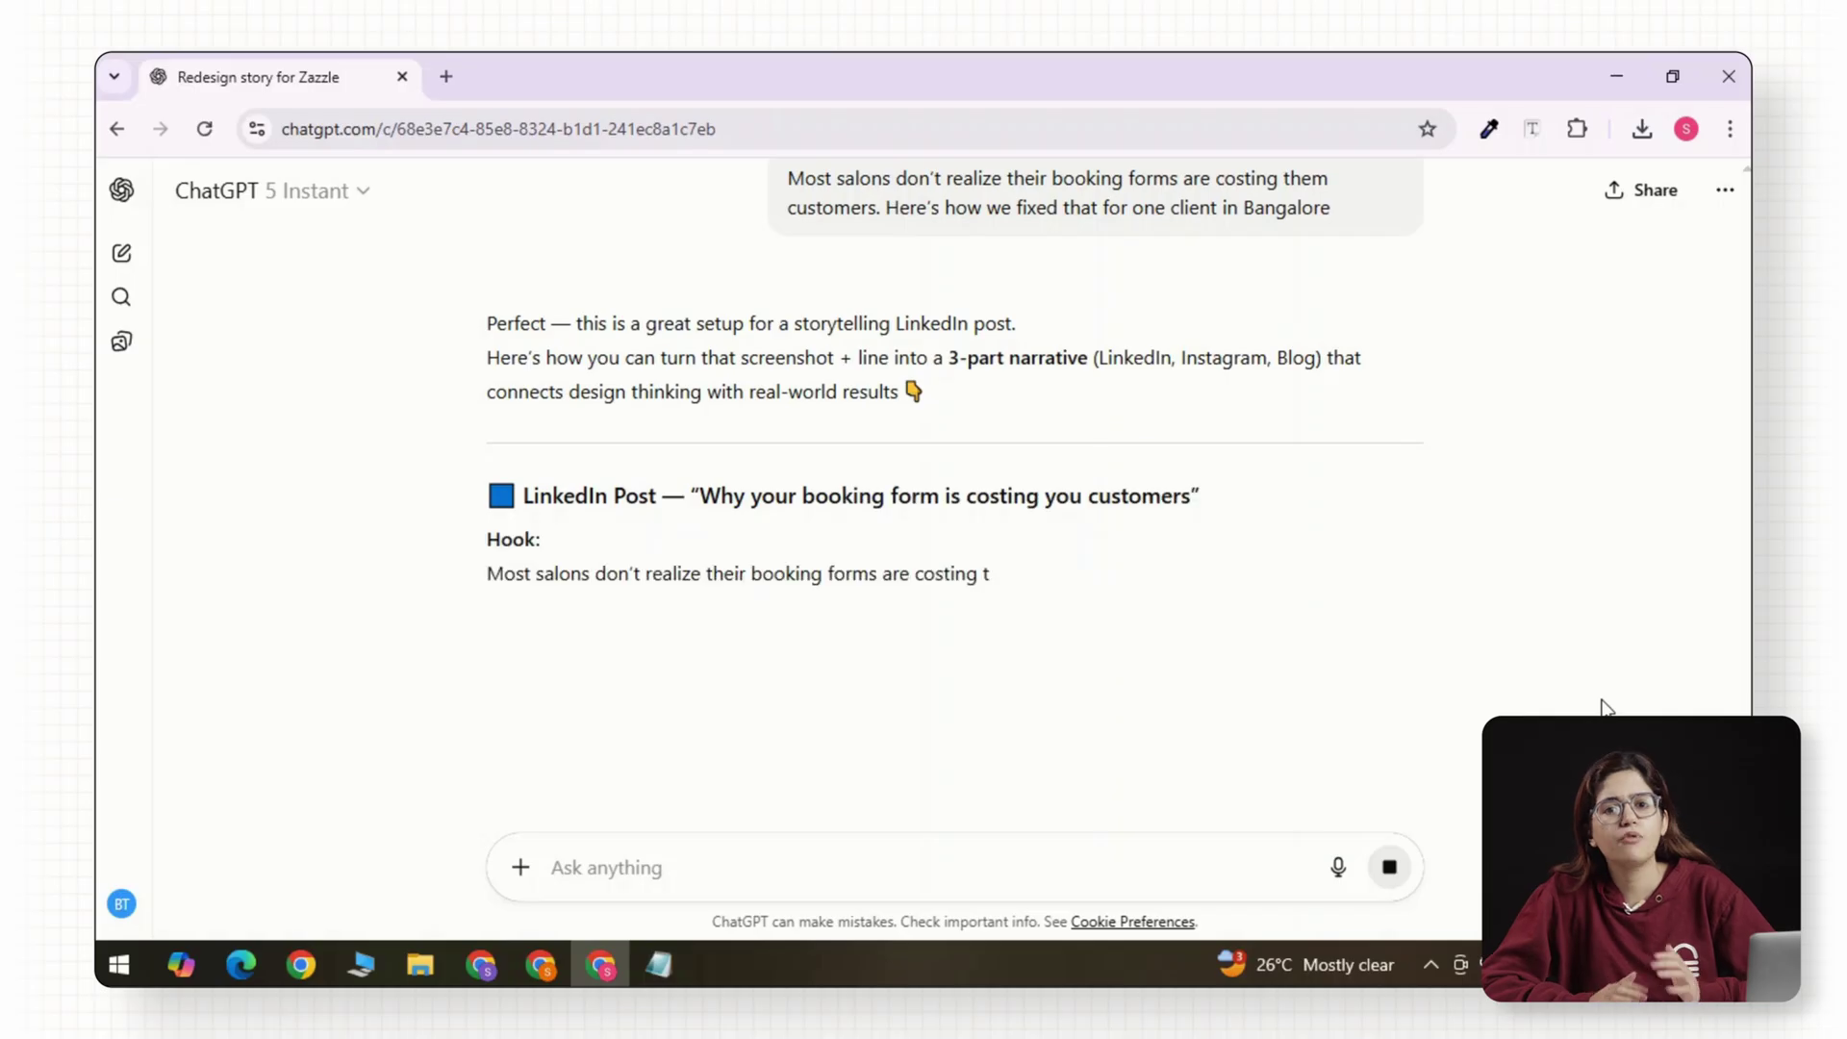
scroll(1322, 645, "down", 3)
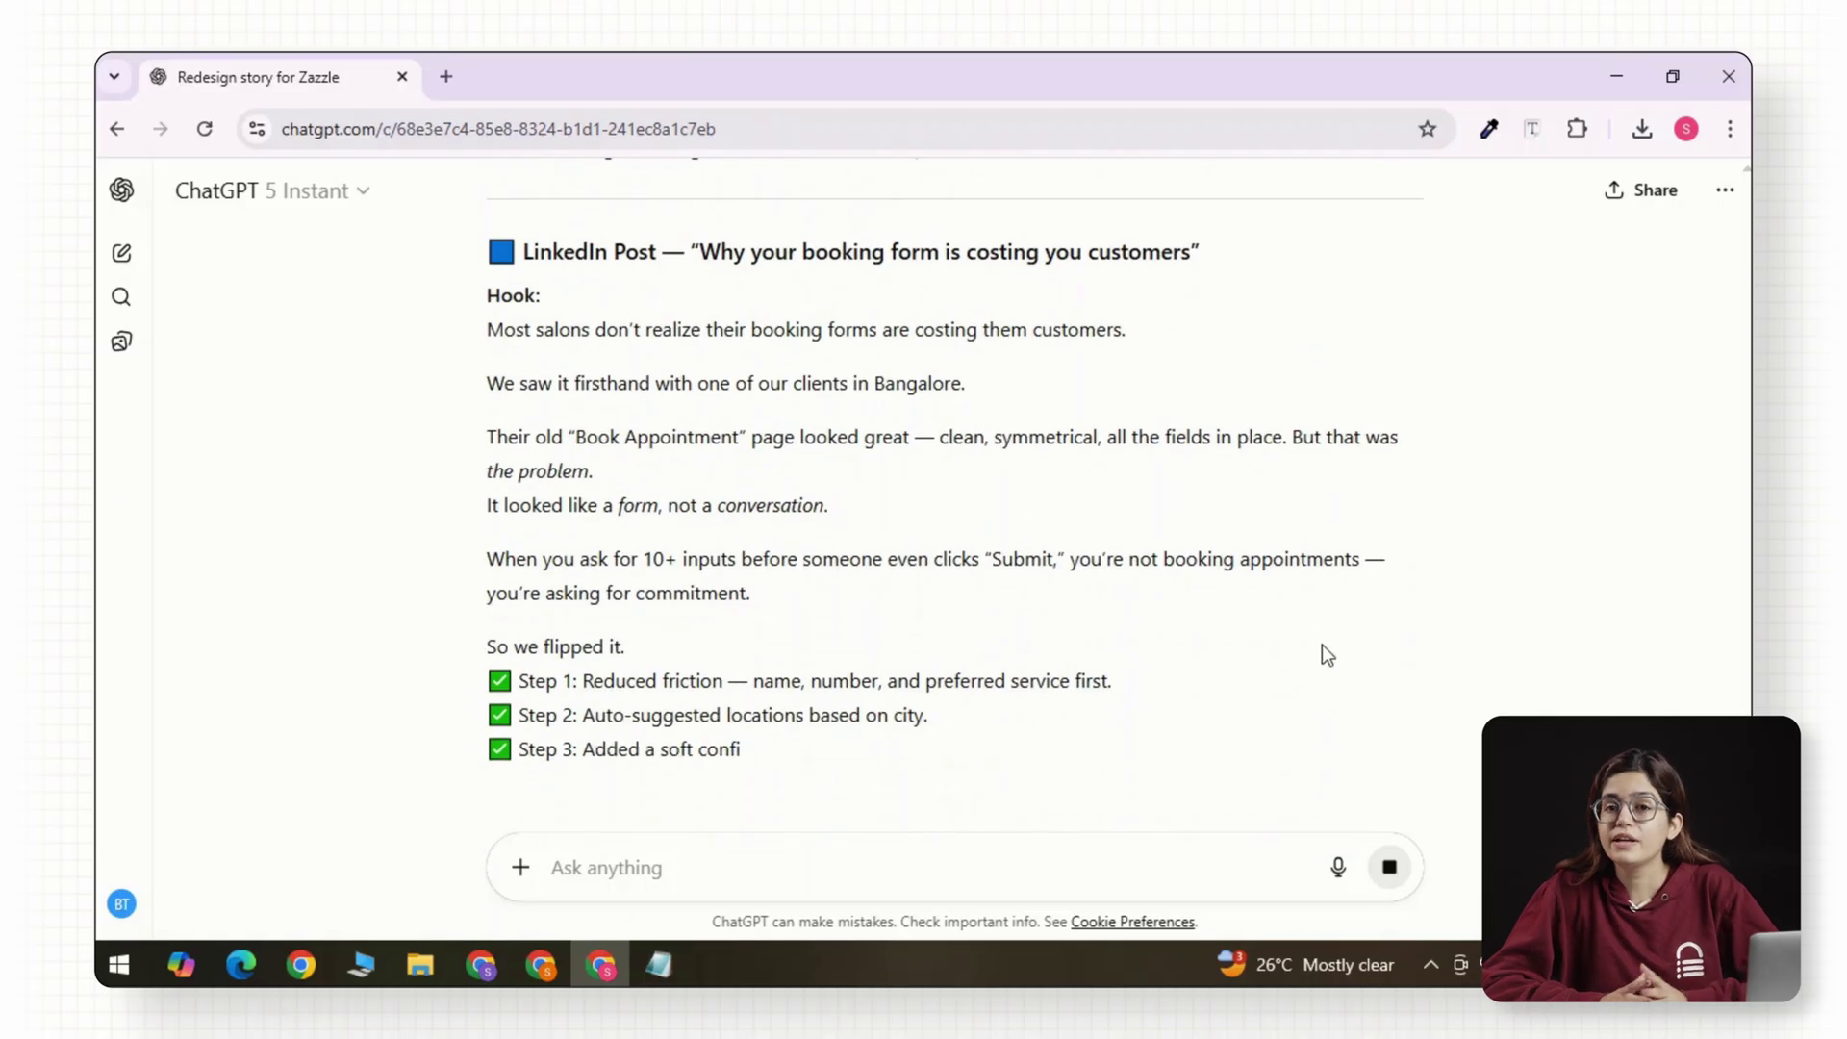